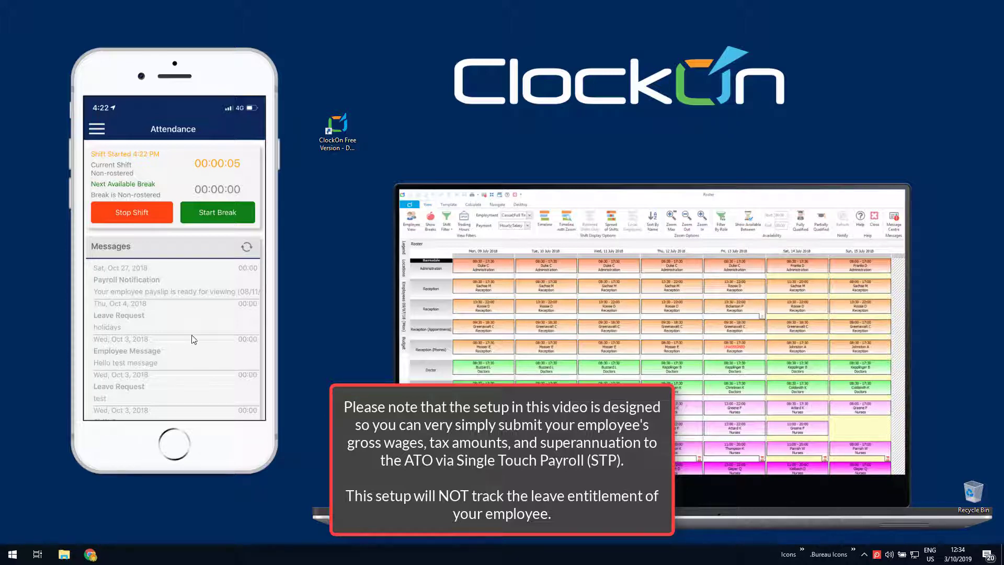
Step: Select the ClockOn Free Version – Data_Payroll shortcut on the desktop
{"action": "left_click", "coordinate": [340, 135]}
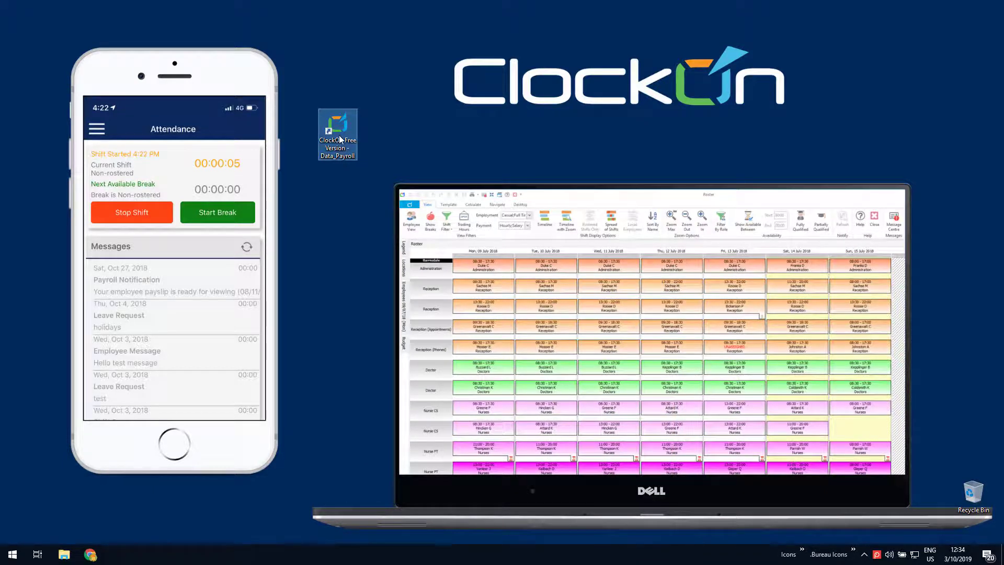
Step: Launch ClockOn and log in with the default administrator username and password
{"action": "double_click", "coordinate": [340, 139]}
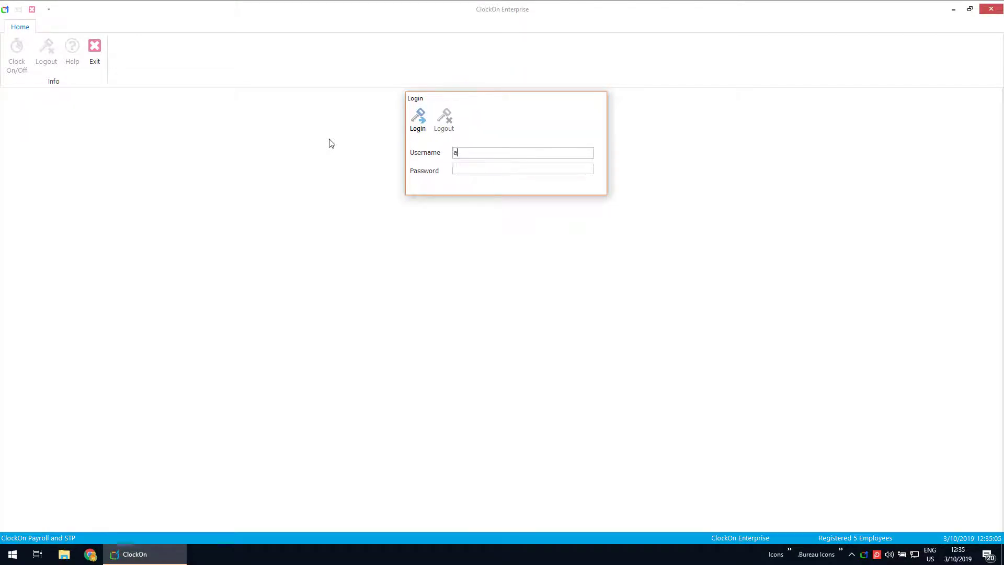
{"action": "type", "text": "dmin"}
{"action": "key", "text": "Tab"}
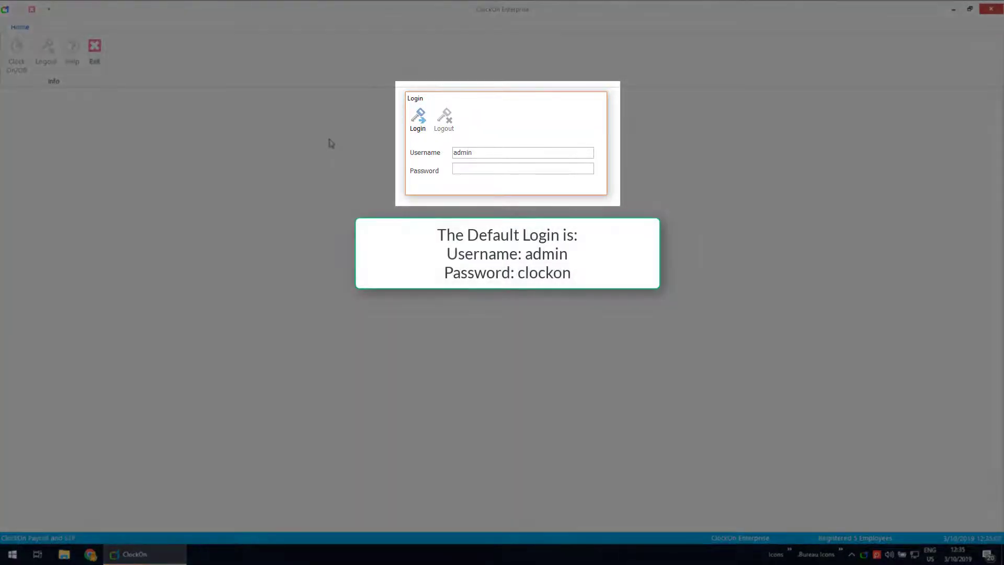
{"action": "type", "text": "clock"}
{"action": "key", "text": "Return"}
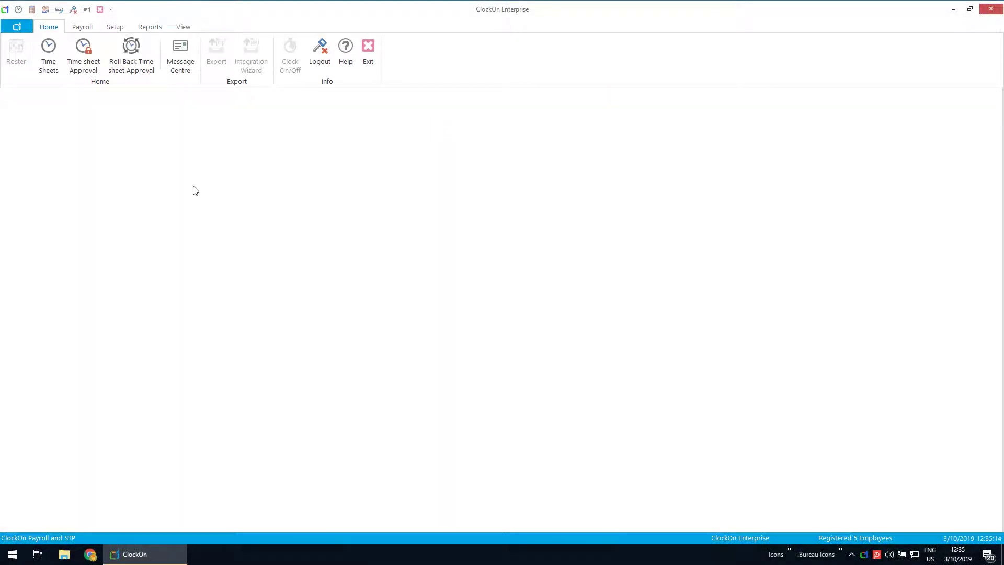
{"action": "left_click", "coordinate": [59, 10]}
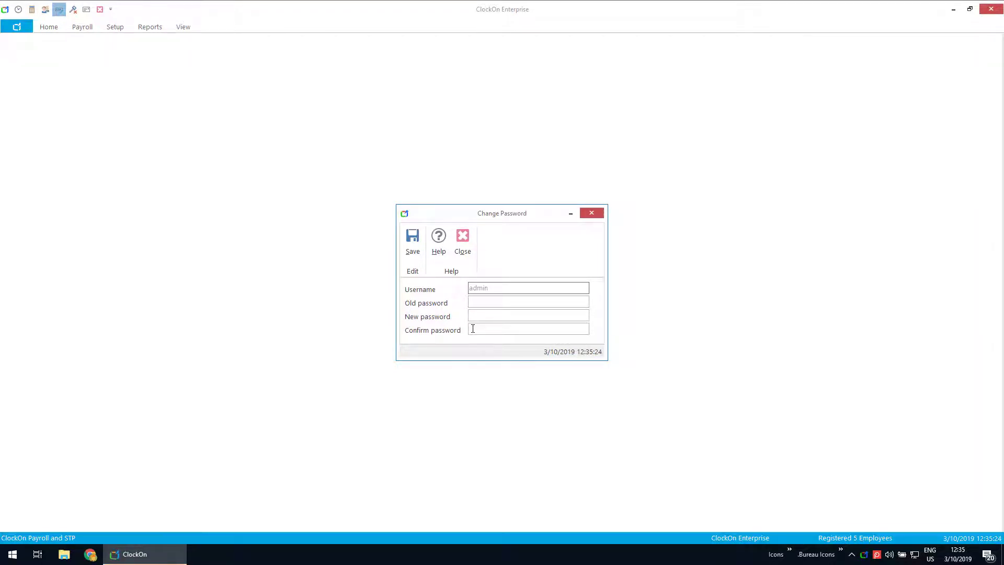
{"action": "left_click", "coordinate": [462, 250]}
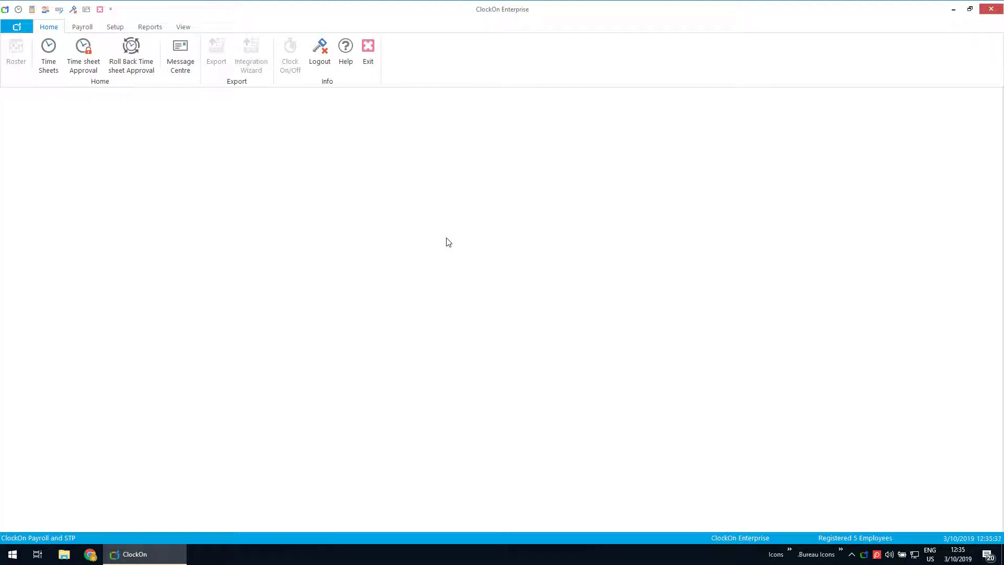
{"action": "left_click", "coordinate": [116, 28]}
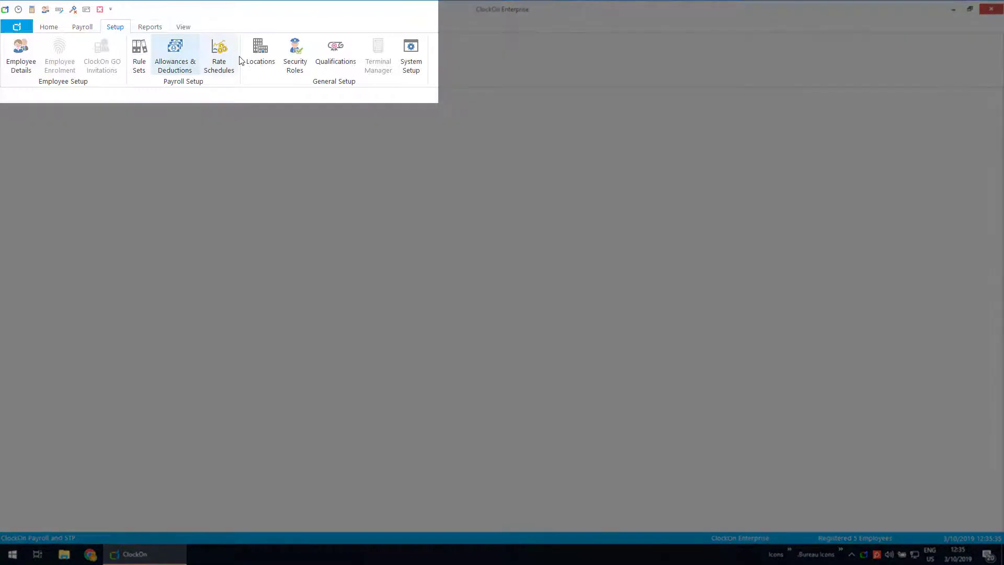
Step: Open Location 1 from the Locations list and rename it to 'Company Name'
{"action": "left_click", "coordinate": [246, 55]}
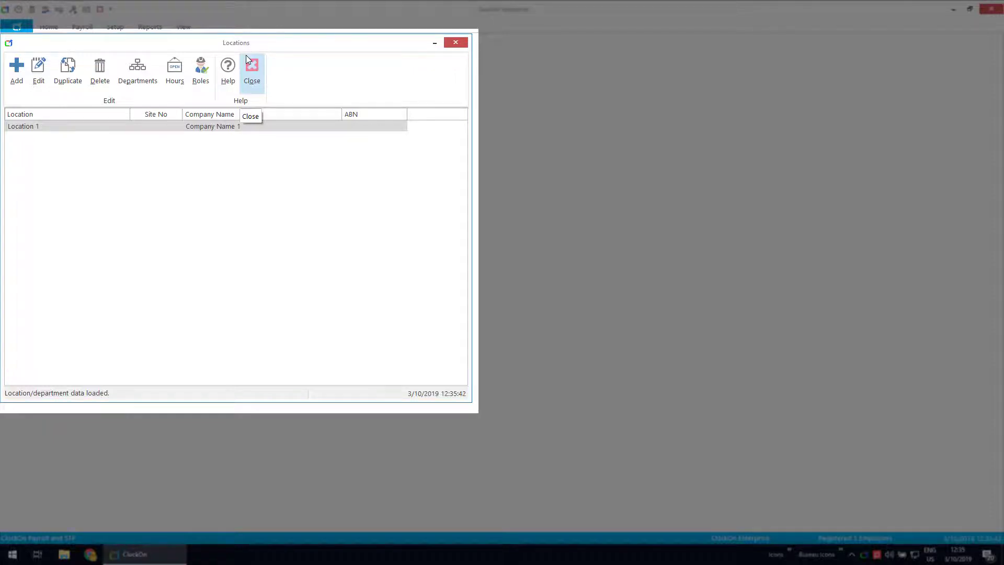
{"action": "left_click", "coordinate": [190, 128]}
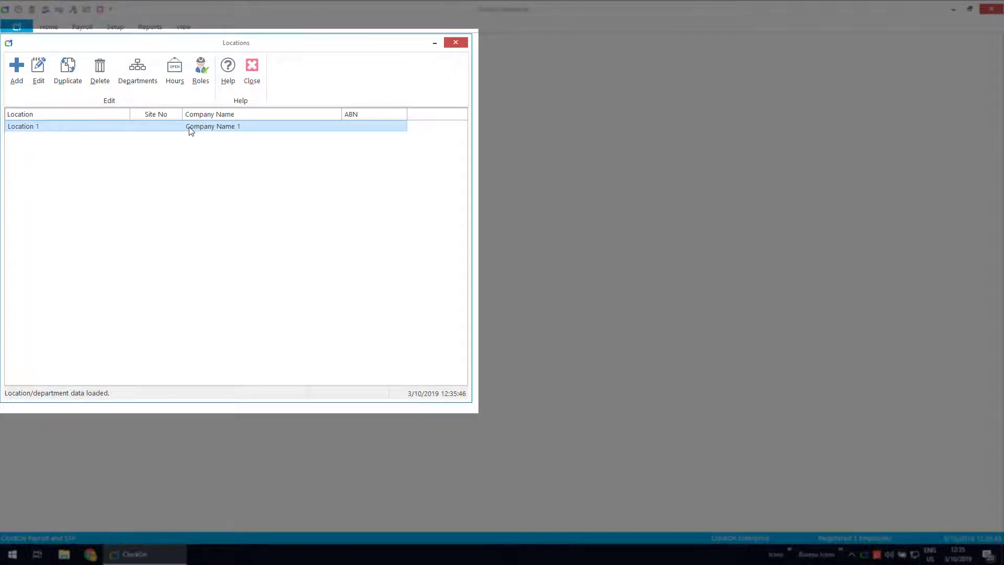
{"action": "left_click", "coordinate": [189, 127]}
{"action": "double_click", "coordinate": [189, 127]}
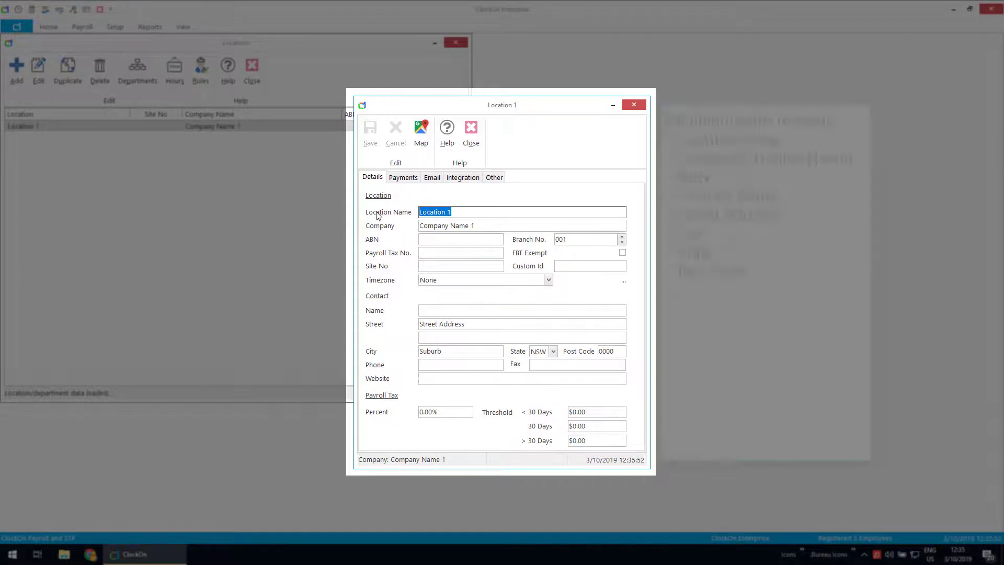
{"action": "type", "text": "Comp"}
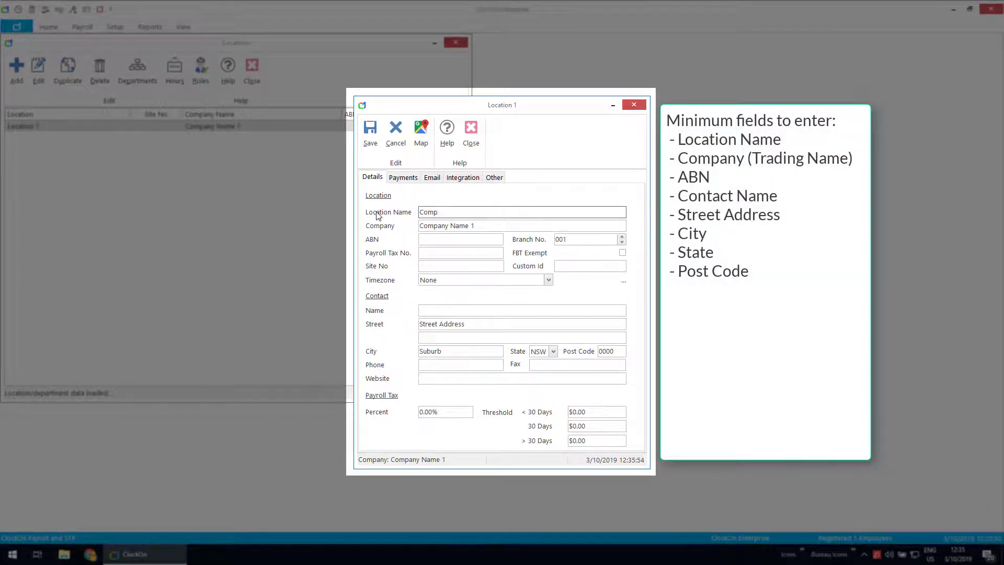
{"action": "type", "text": "y Name"}
{"action": "key", "text": "BackSpace"}
{"action": "key", "text": "BackSpace"}
{"action": "key", "text": "BackSpace"}
{"action": "key", "text": "BackSpace"}
{"action": "type", "text": "nam"}
{"action": "left_click_drag", "start_coordinate": [460, 212], "coordinate": [364, 195]}
{"action": "type", "text": "Company"}
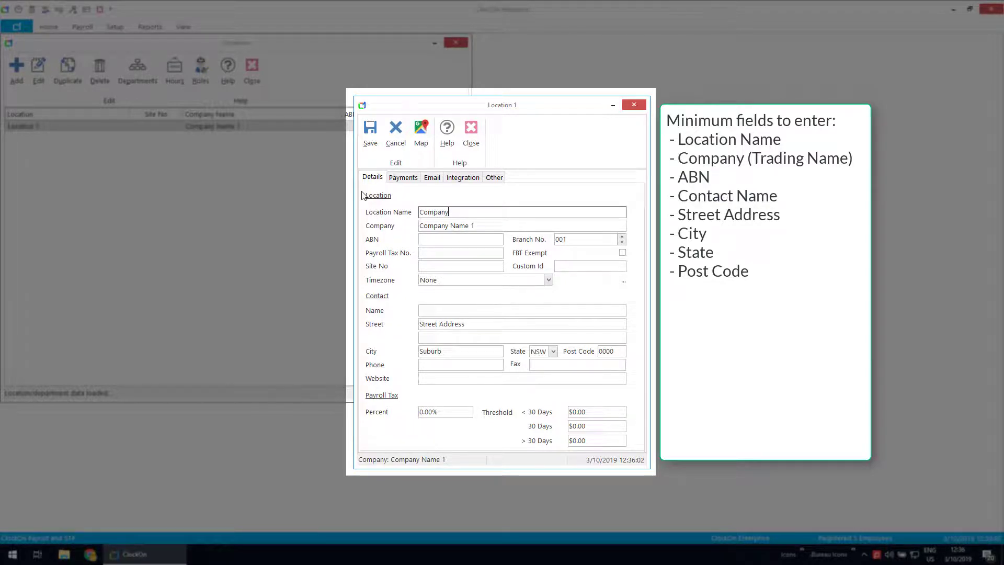
{"action": "type", "text": " Name"}
Step: Change the company to 'Company Name PTY LTD' and move to the ABN field
{"action": "left_click", "coordinate": [483, 226]}
{"action": "double_click", "coordinate": [481, 225]}
{"action": "type", "text": "P"}
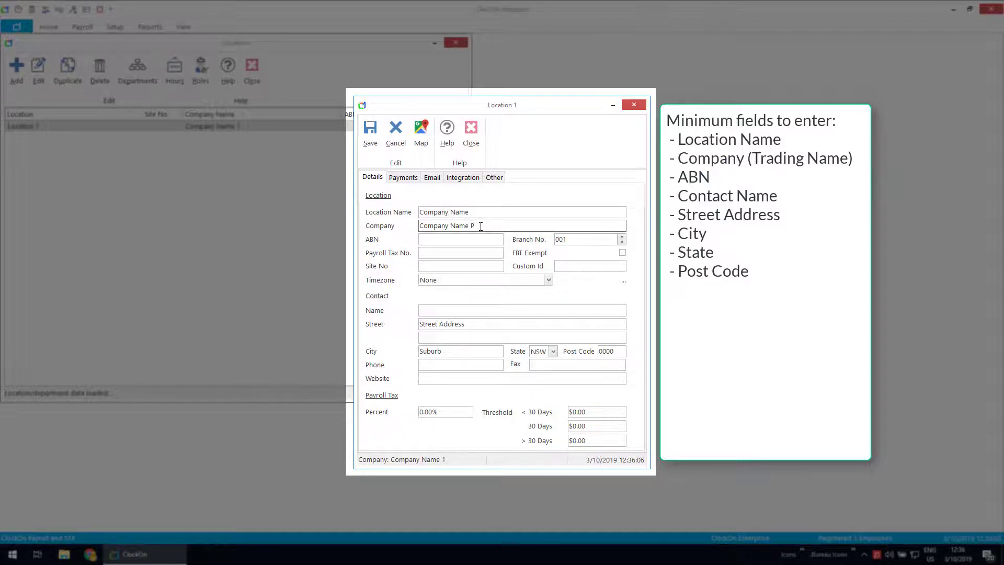
{"action": "type", "text": "TY LTD"}
{"action": "left_click_drag", "start_coordinate": [507, 226], "coordinate": [247, 228]}
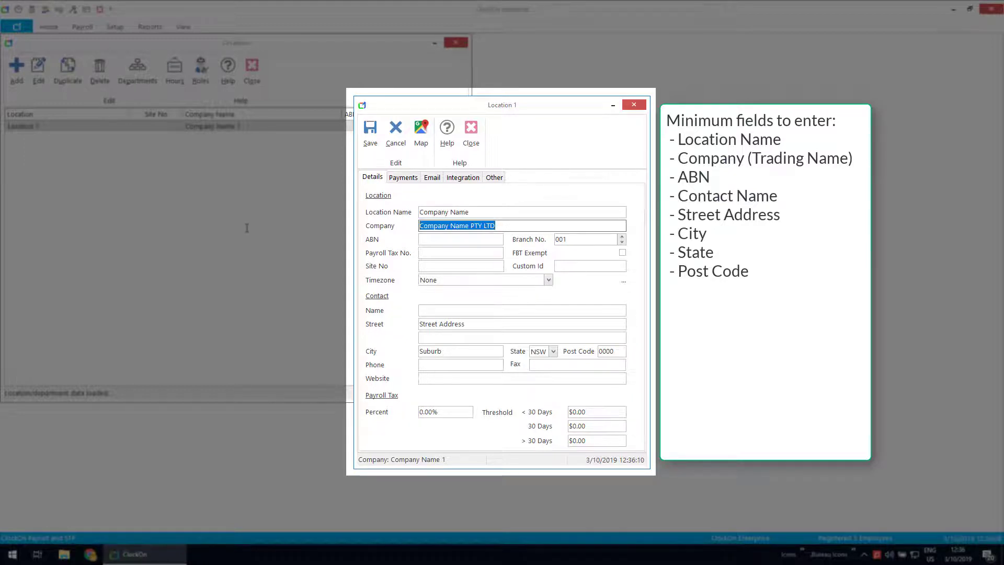
{"action": "left_click", "coordinate": [429, 239]}
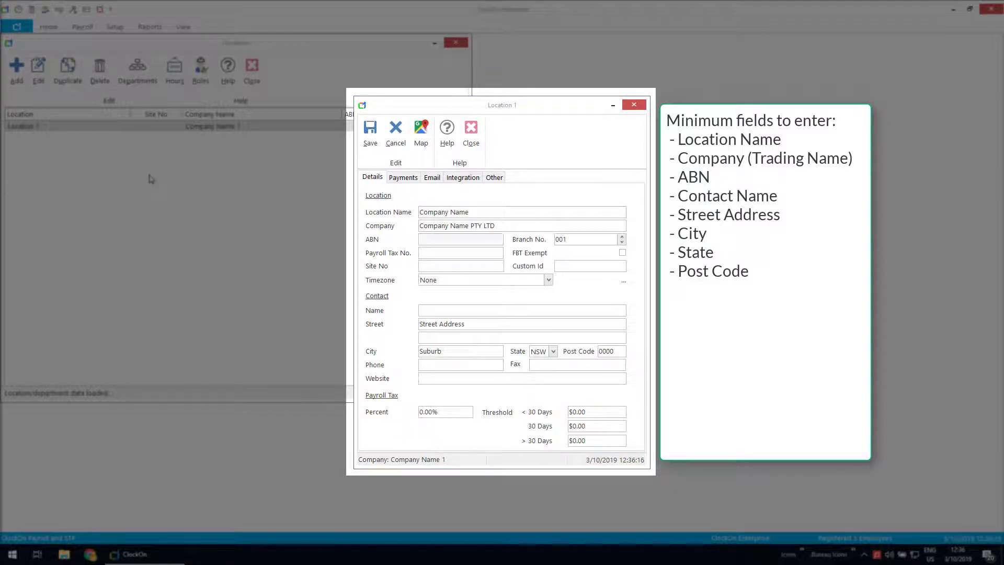
{"action": "left_click", "coordinate": [439, 242]}
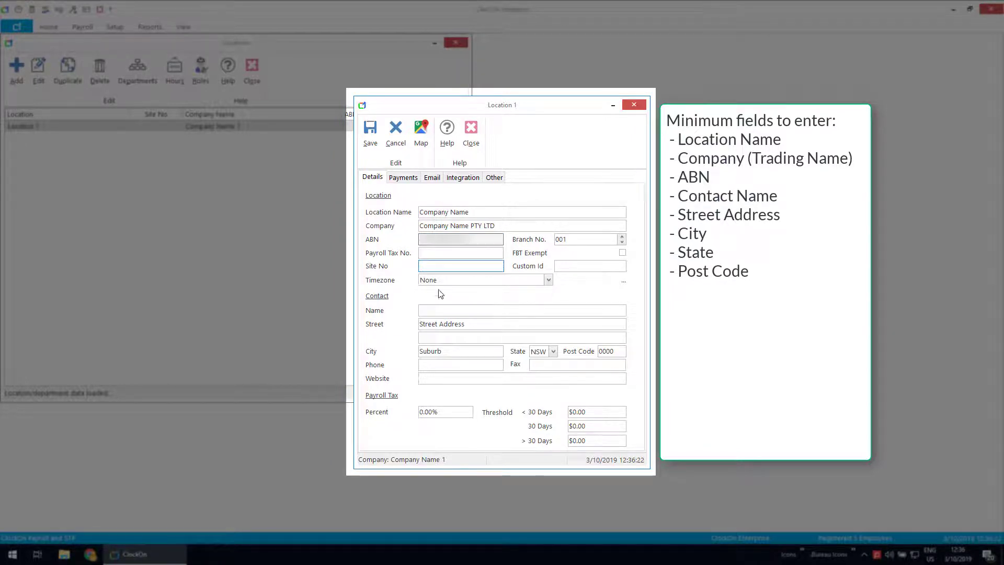
Step: Enter the location's contact name and phone number
{"action": "left_click", "coordinate": [434, 313]}
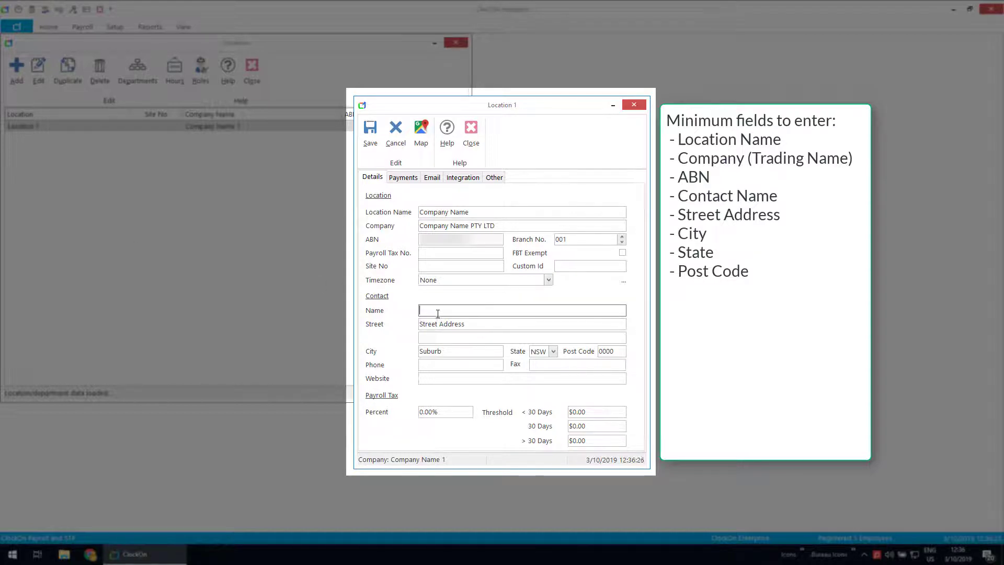
{"action": "type", "text": "Your Name"}
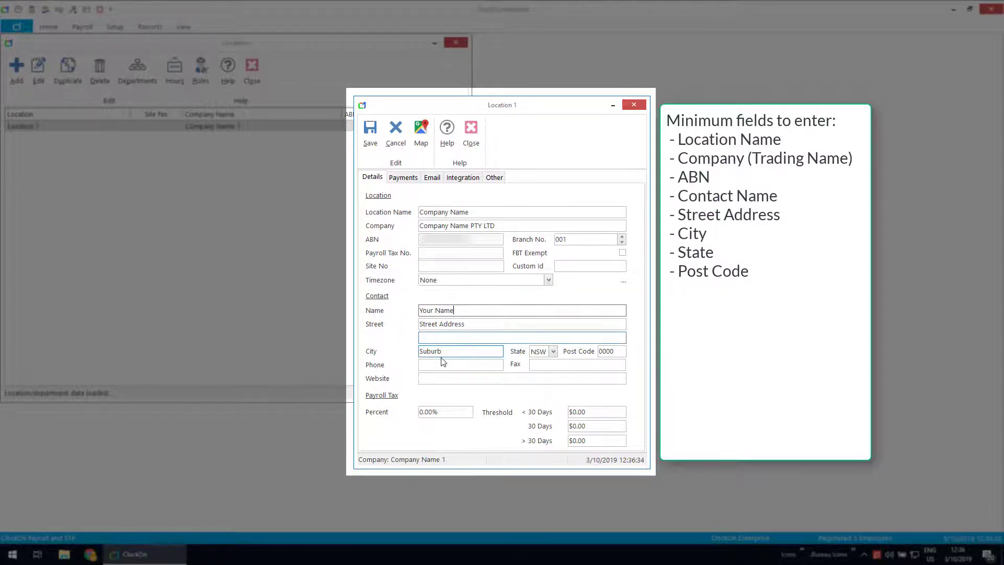
{"action": "left_click", "coordinate": [461, 365]}
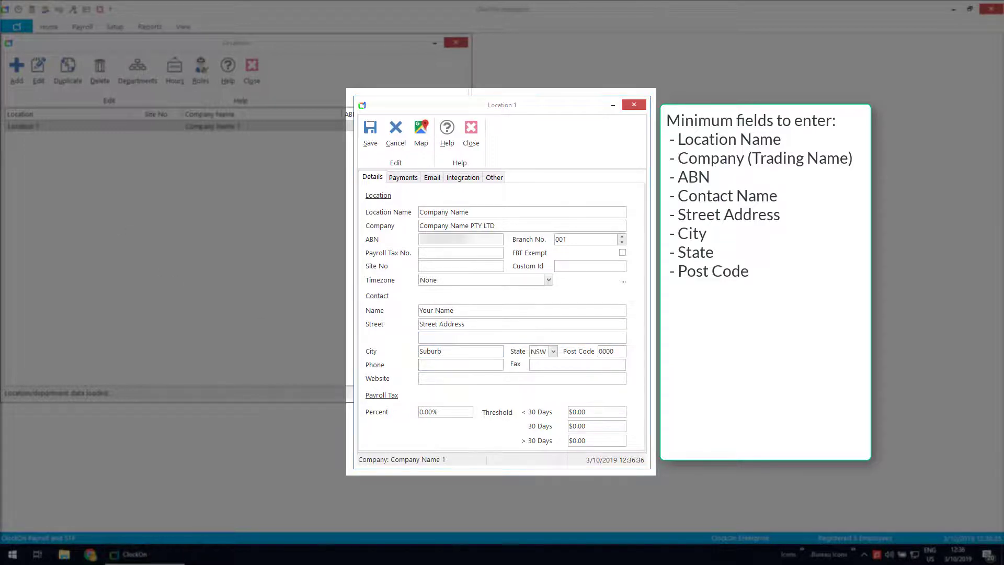
{"action": "left_click", "coordinate": [423, 365]}
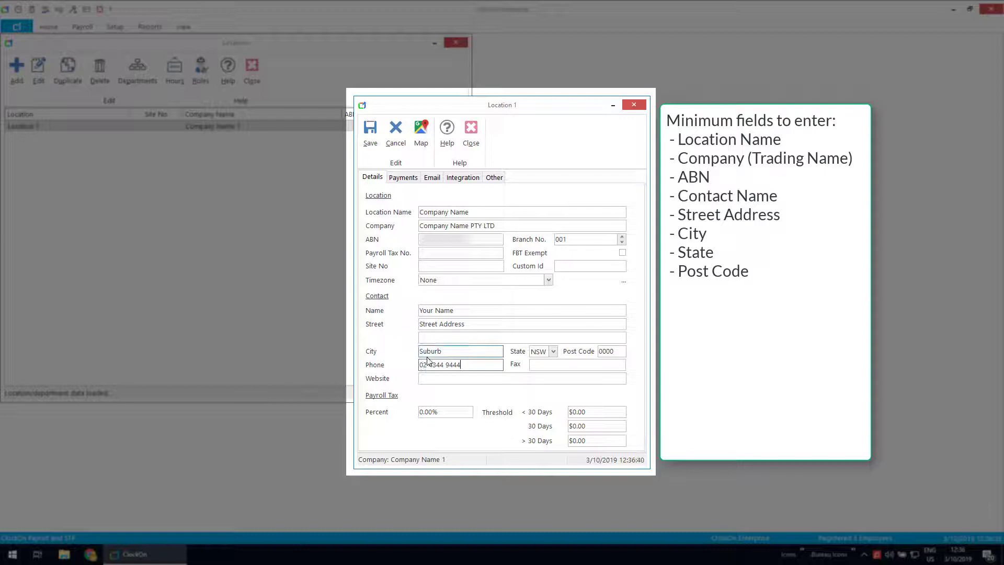
Step: Review the street address, suburb and NSW state, then view the payment and STP settings
{"action": "left_click_drag", "start_coordinate": [467, 325], "coordinate": [387, 328]}
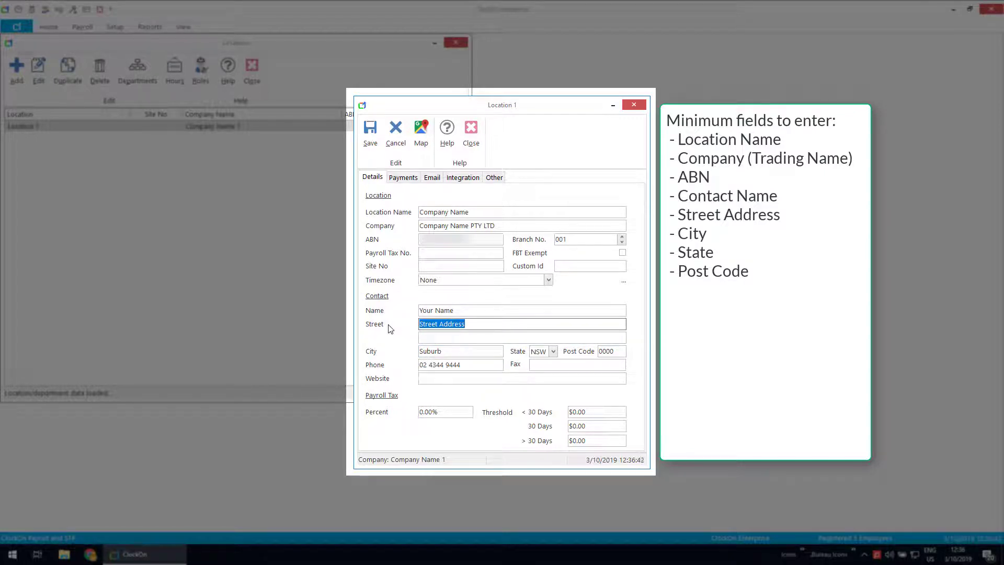
{"action": "left_click_drag", "start_coordinate": [442, 351], "coordinate": [352, 352]}
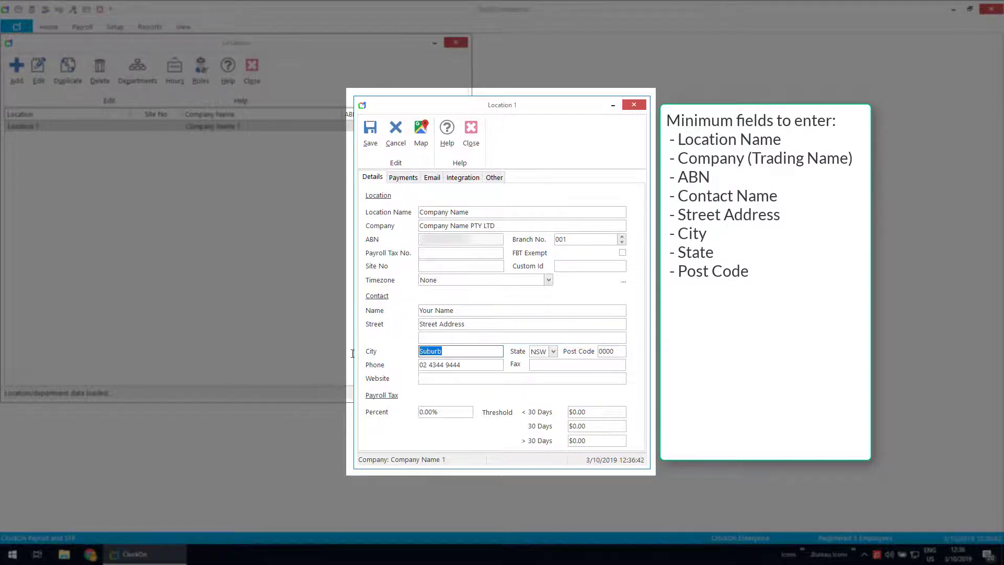
{"action": "left_click", "coordinate": [553, 352]}
{"action": "key", "text": "Tab"}
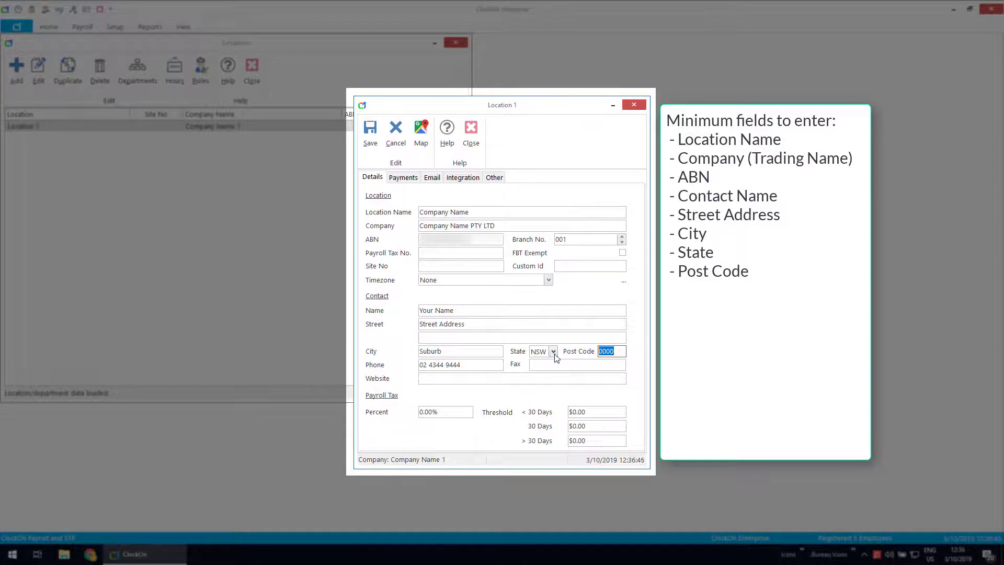
{"action": "left_click", "coordinate": [407, 178]}
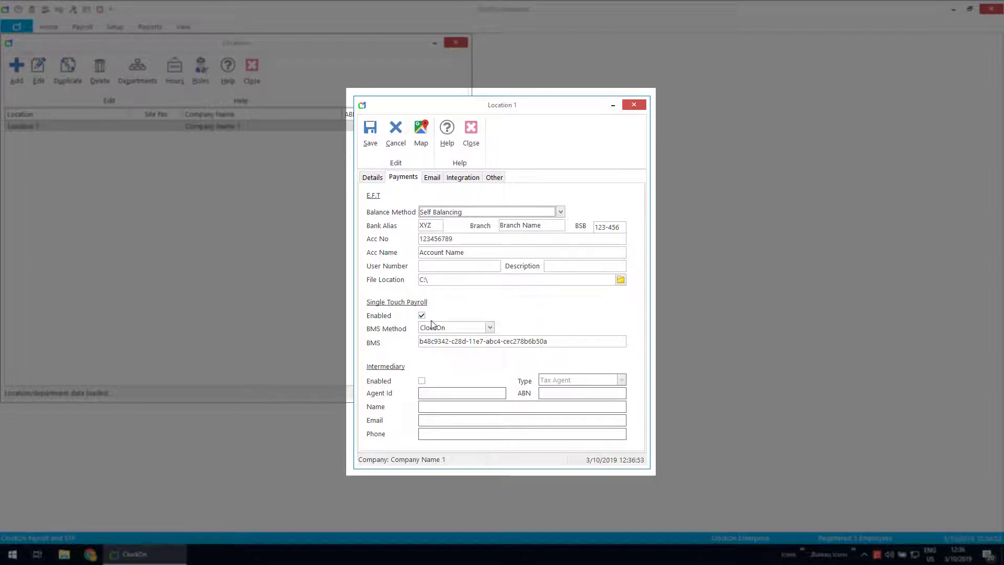
Step: Save the location, confirm the ABN change, and close the Locations list
{"action": "left_click", "coordinate": [365, 135]}
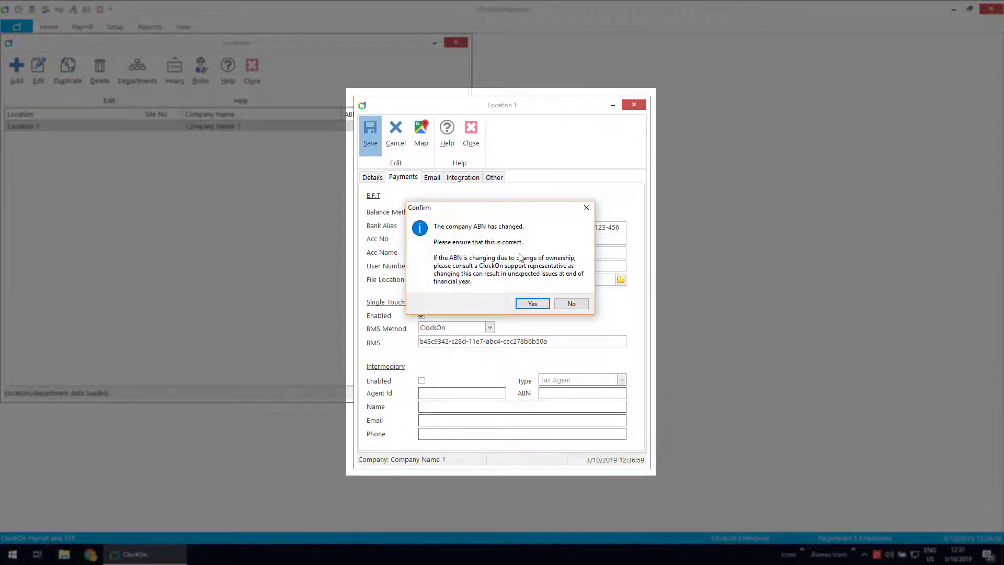
{"action": "left_click", "coordinate": [532, 303]}
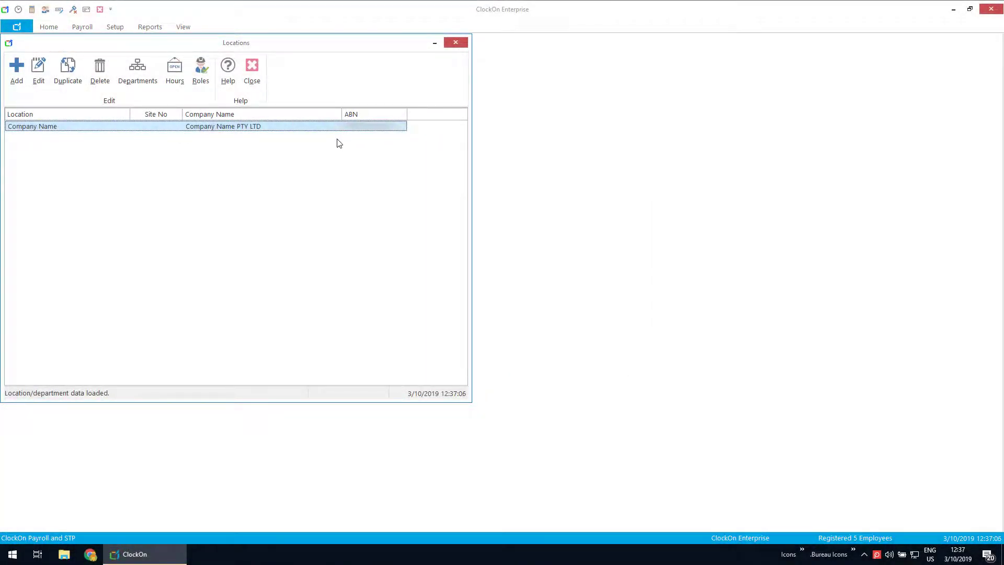
{"action": "left_click", "coordinate": [260, 70]}
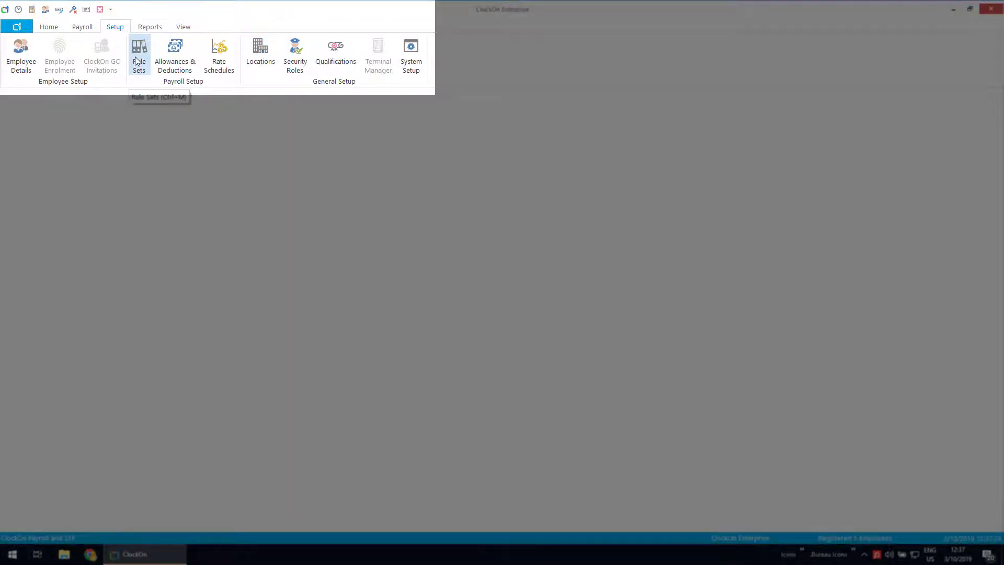
Step: Open Rule Sets and select the Generic - Hourly - Full Time no-overtime rule set
{"action": "left_click", "coordinate": [138, 59]}
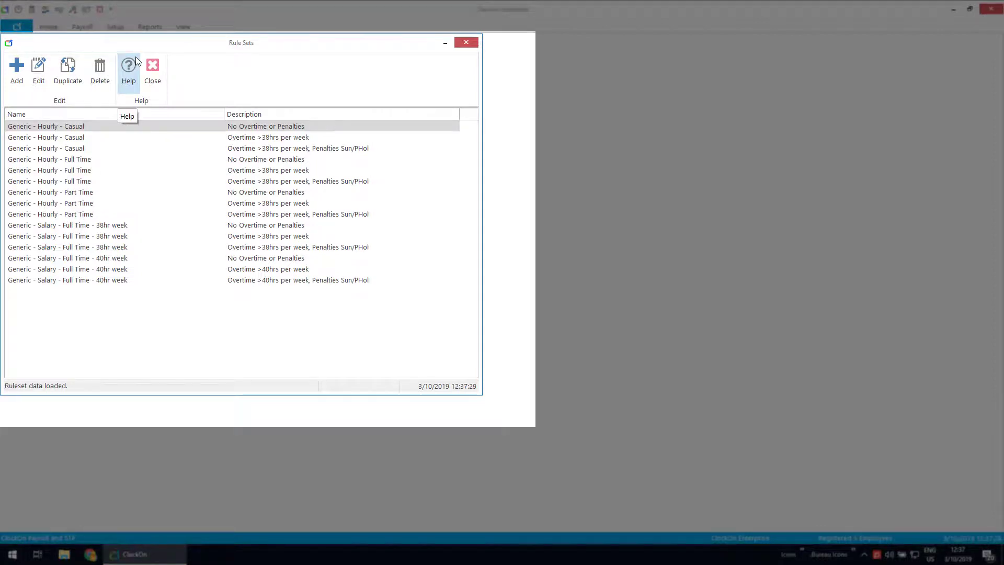
{"action": "left_click", "coordinate": [63, 159]}
Step: Rename the rule set to 'Hourly - Full Time' with a Monthly pay period, save, and close the list
{"action": "double_click", "coordinate": [62, 159]}
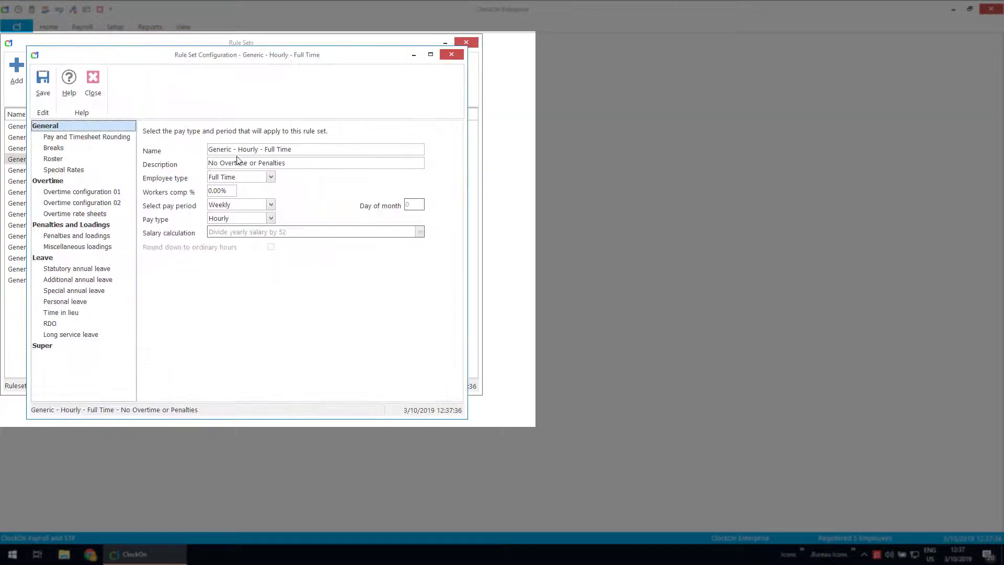
{"action": "left_click_drag", "start_coordinate": [239, 149], "coordinate": [92, 150]}
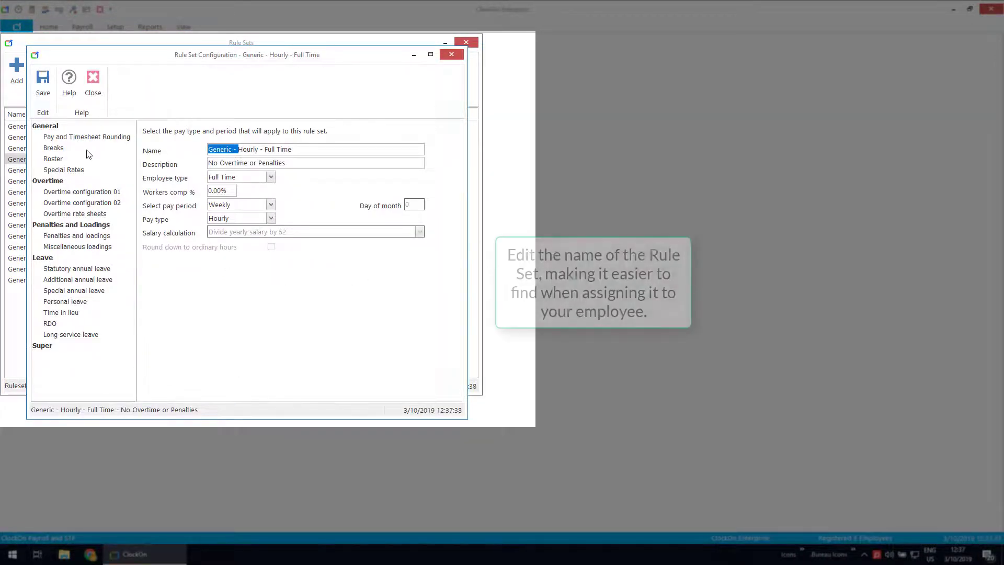
{"action": "key", "text": "BackSpace"}
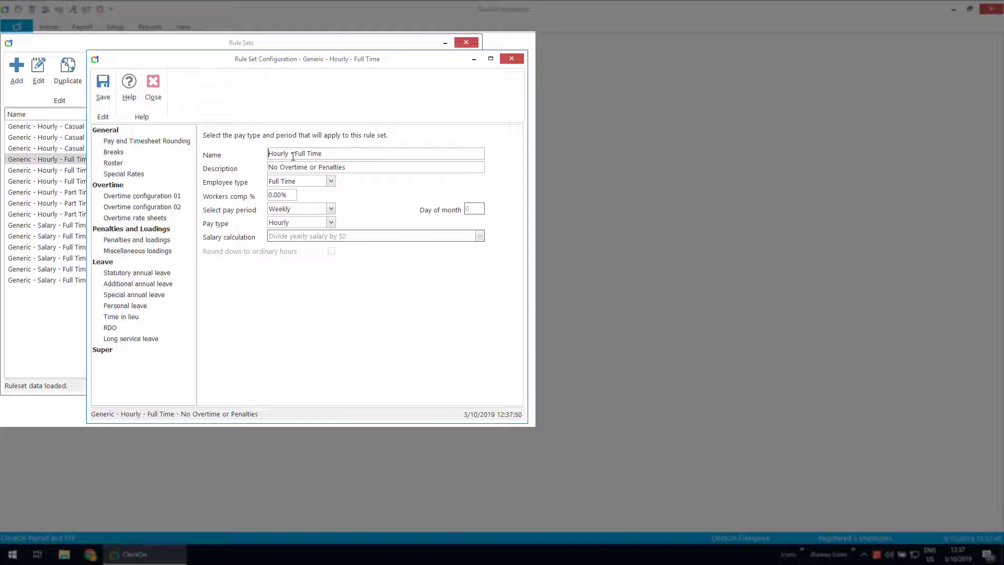
{"action": "left_click", "coordinate": [111, 130]}
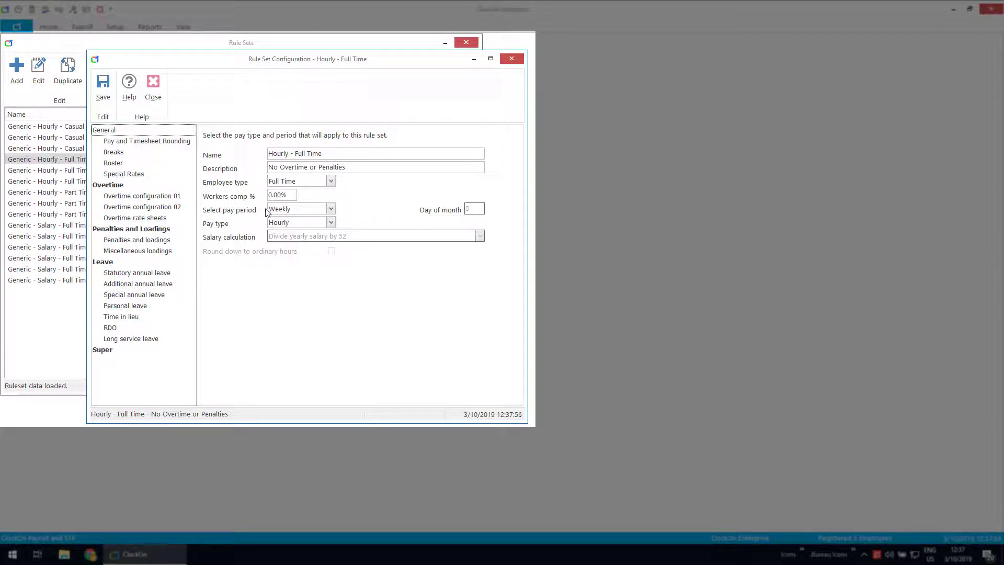
{"action": "left_click", "coordinate": [331, 210]}
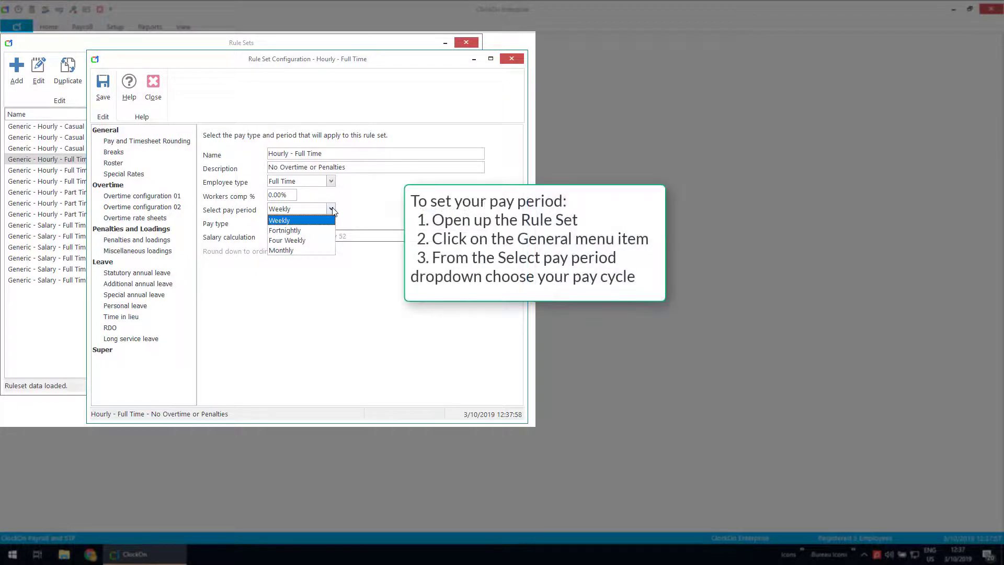
{"action": "left_click", "coordinate": [291, 251]}
{"action": "left_click", "coordinate": [109, 85]}
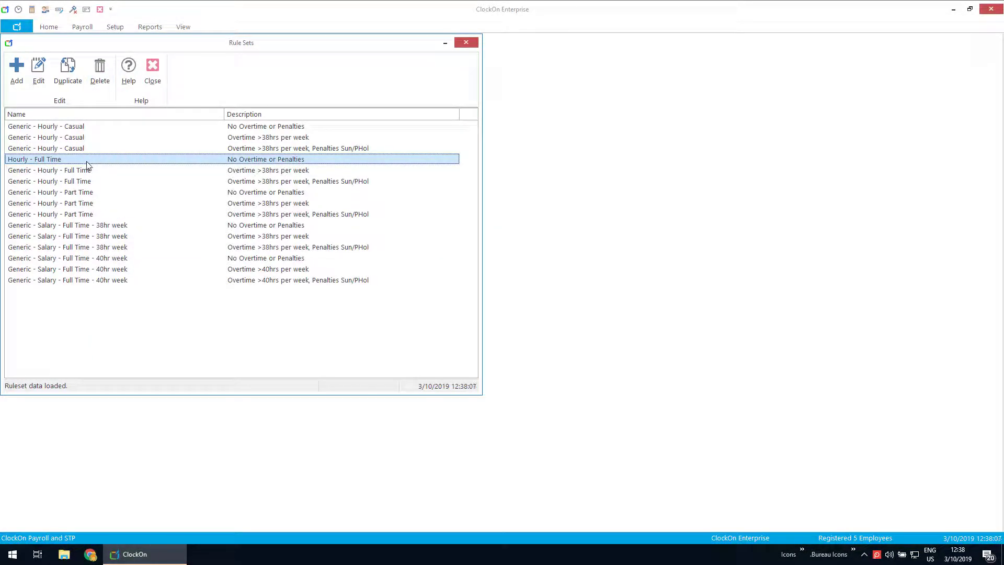
{"action": "left_click", "coordinate": [153, 70]}
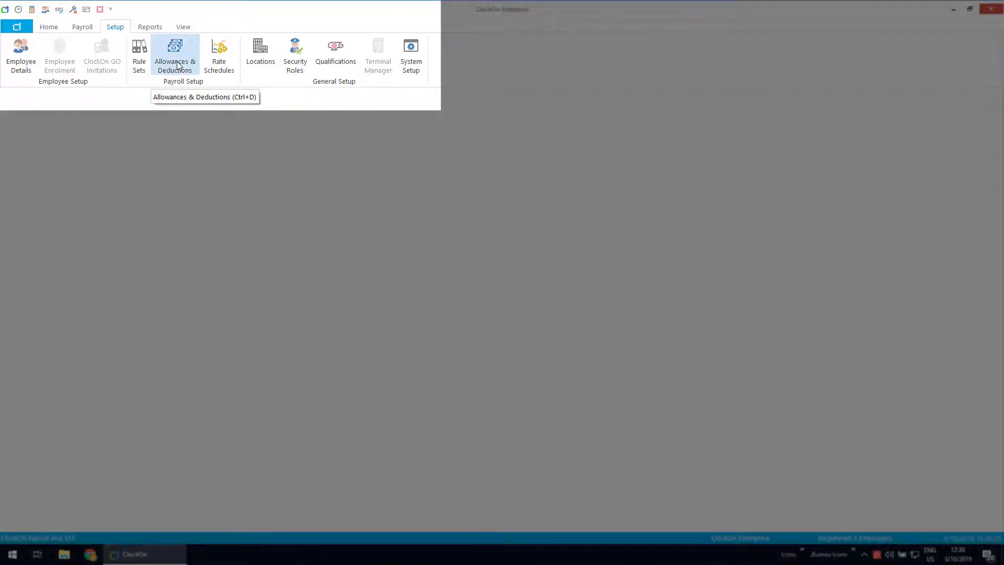
Step: Open the Default template under Allowances & Deductions for editing
{"action": "left_click", "coordinate": [177, 62]}
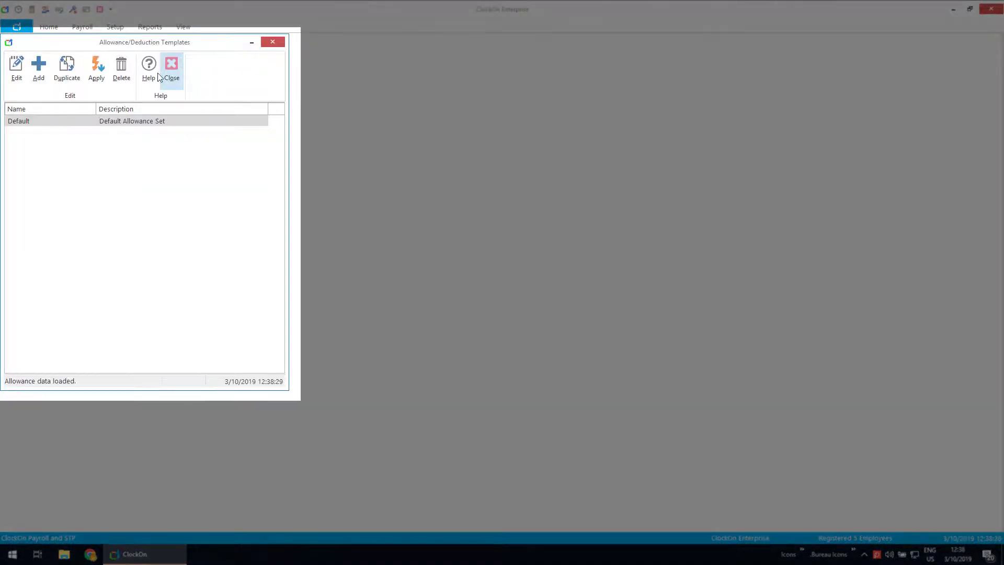
{"action": "left_click", "coordinate": [20, 121]}
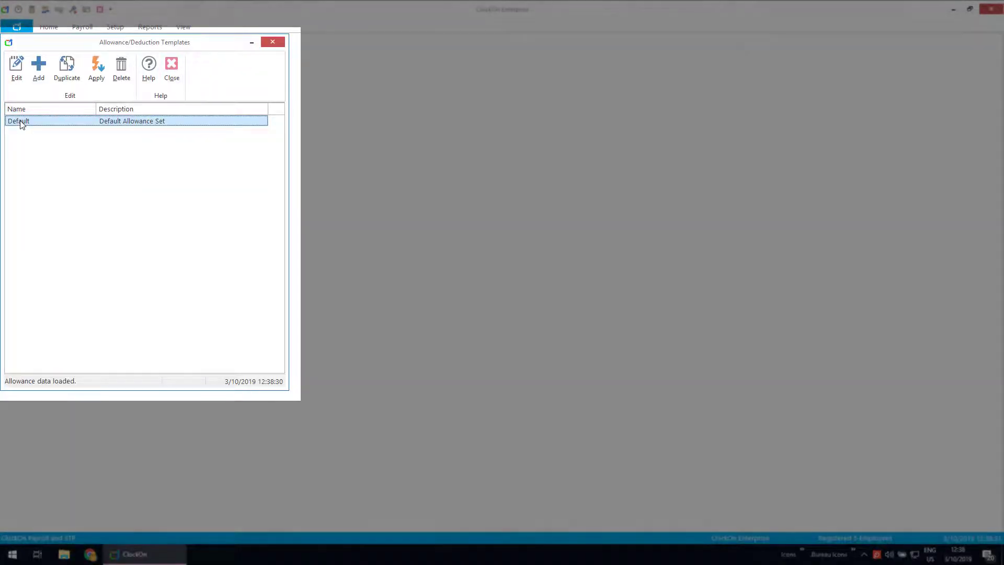
{"action": "double_click", "coordinate": [20, 121]}
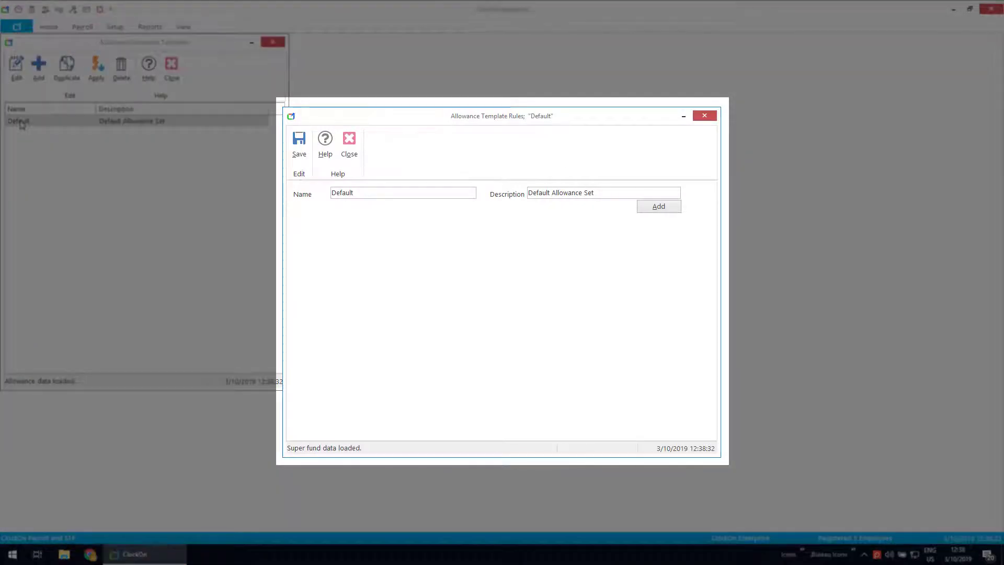
Step: Add a 'Gross Wages' allowance to the Default template, paid per Month
{"action": "left_click", "coordinate": [651, 212]}
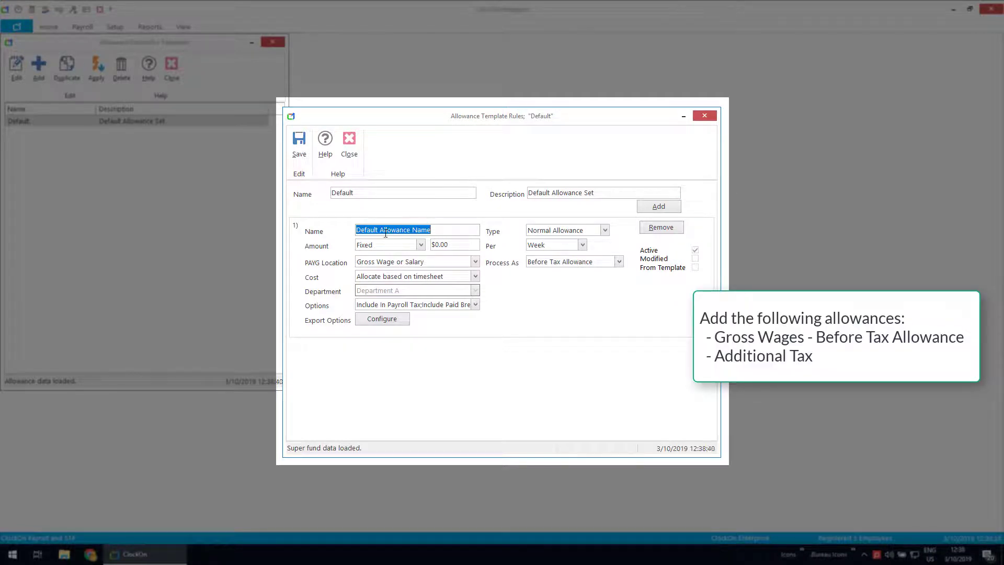
{"action": "type", "text": "Gross "}
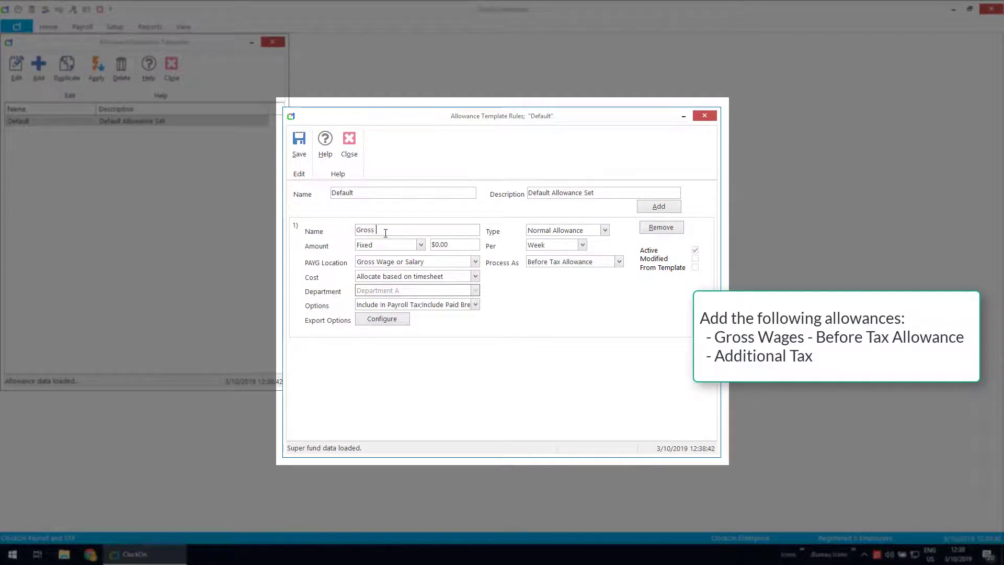
{"action": "type", "text": "Wages"}
{"action": "left_click", "coordinate": [458, 246]}
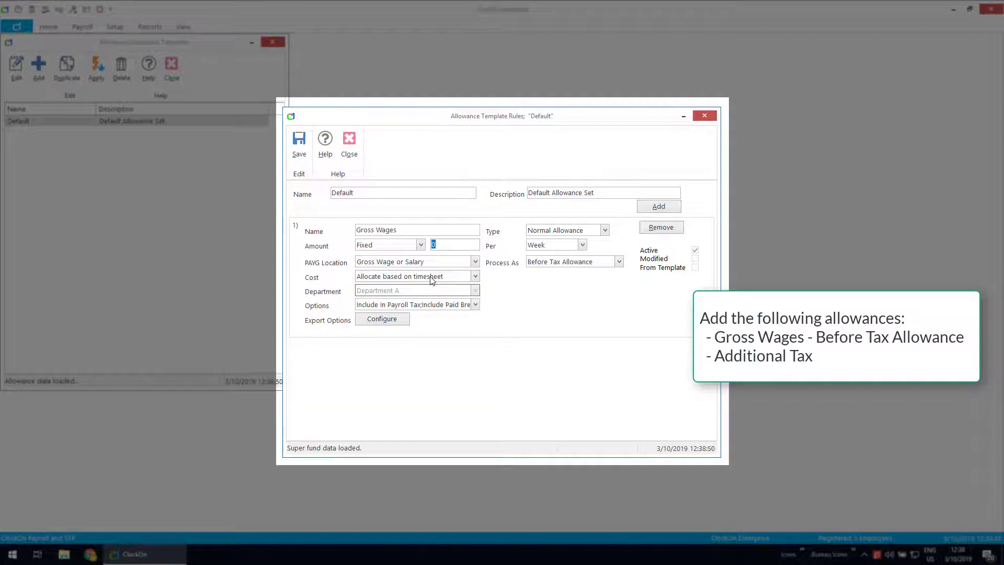
{"action": "left_click", "coordinate": [582, 246]}
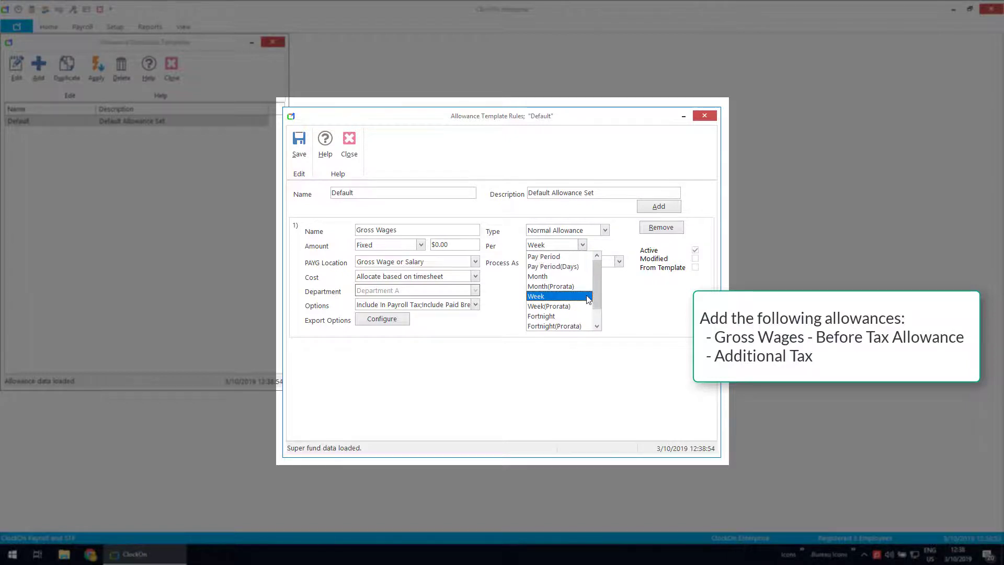
{"action": "left_click", "coordinate": [549, 280]}
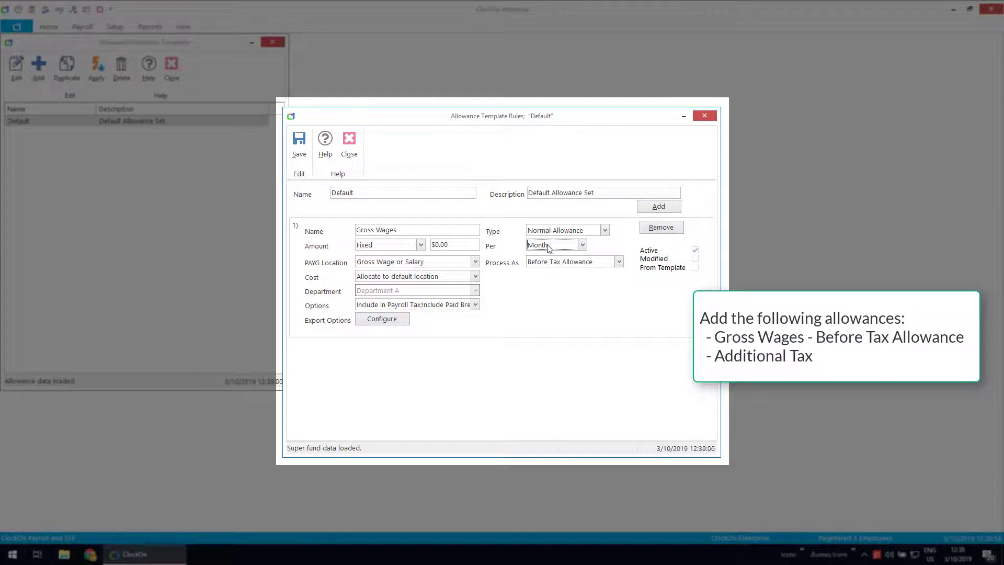
{"action": "left_click", "coordinate": [581, 244]}
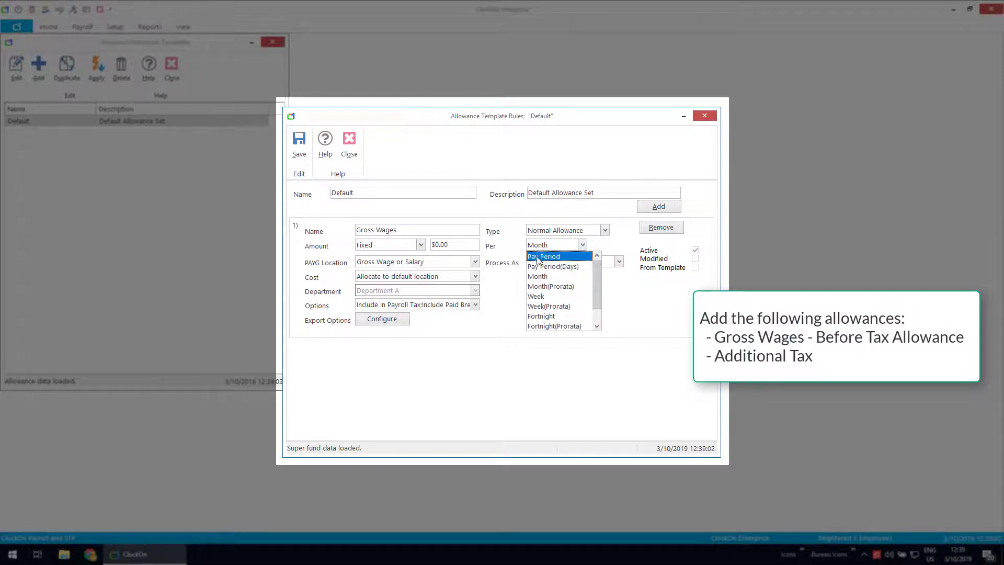
{"action": "left_click", "coordinate": [555, 276]}
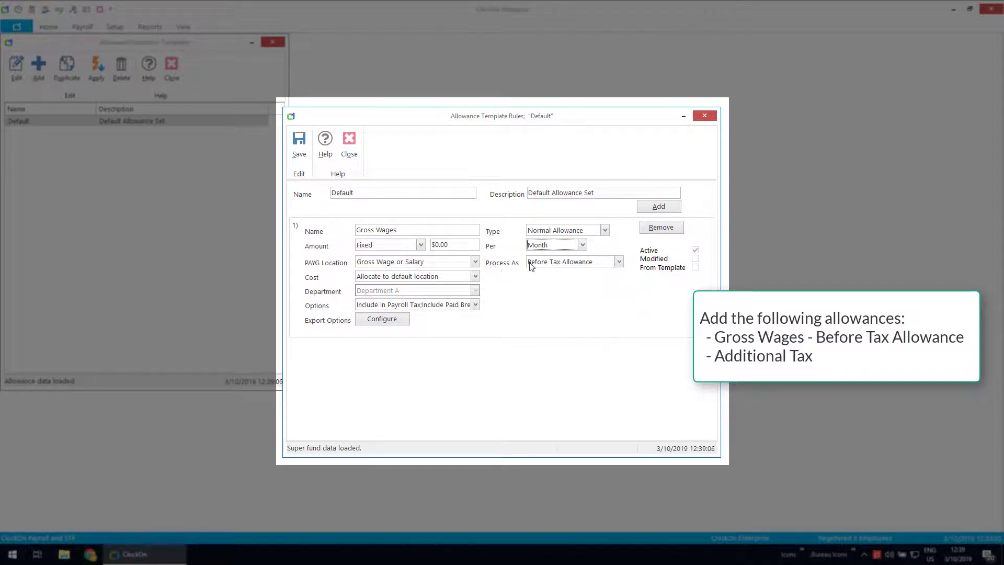
Step: Process Gross Wages as a Before Tax Allowance on Gross Wage or Salary, included in the super earnings base
{"action": "left_click", "coordinate": [619, 263]}
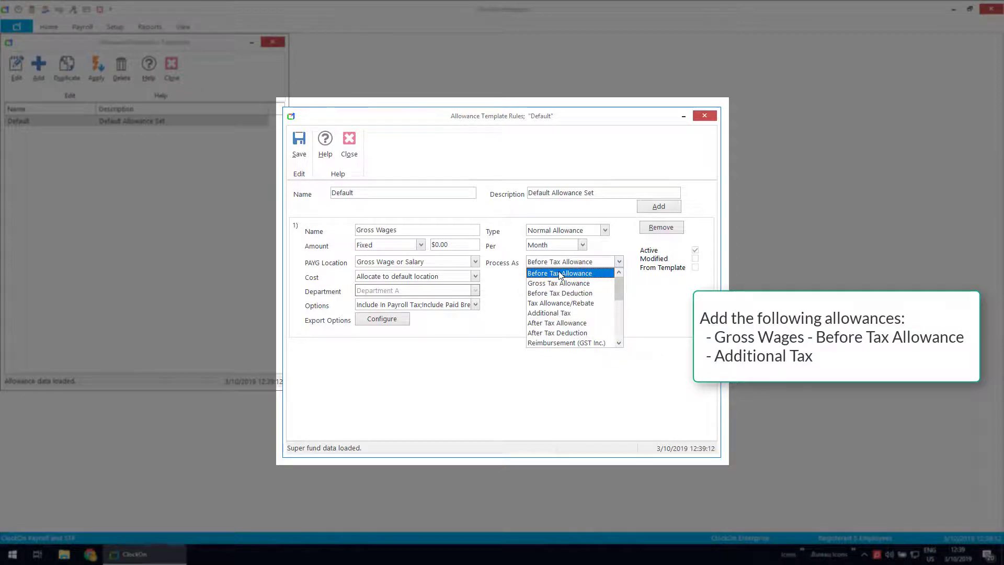
{"action": "left_click", "coordinate": [432, 263]}
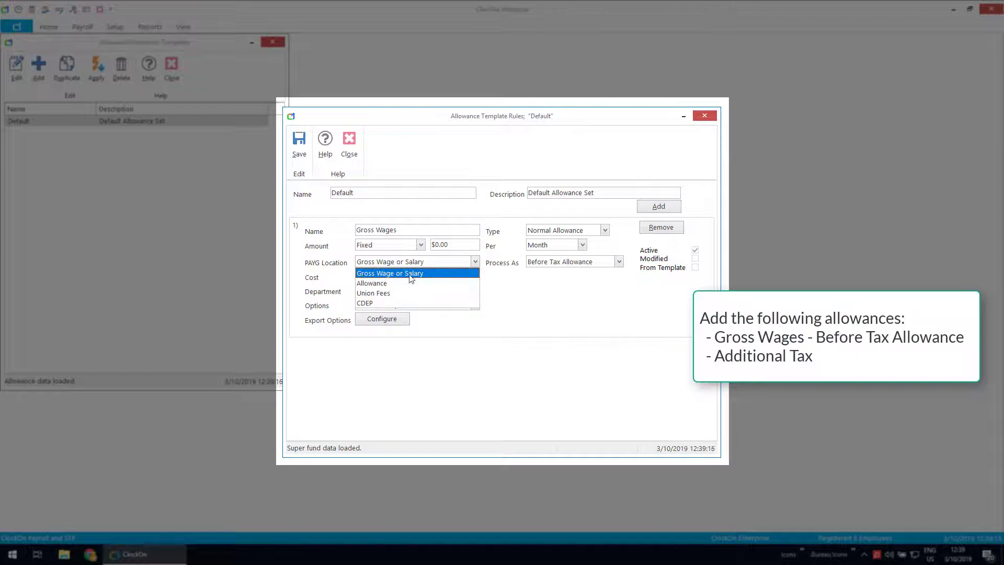
{"action": "left_click", "coordinate": [576, 315]}
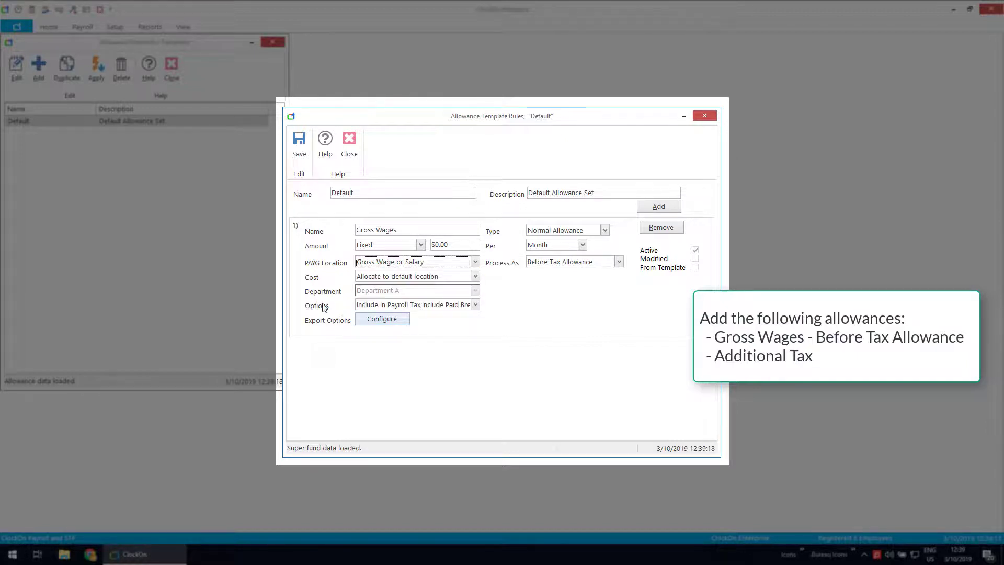
{"action": "left_click", "coordinate": [475, 305]}
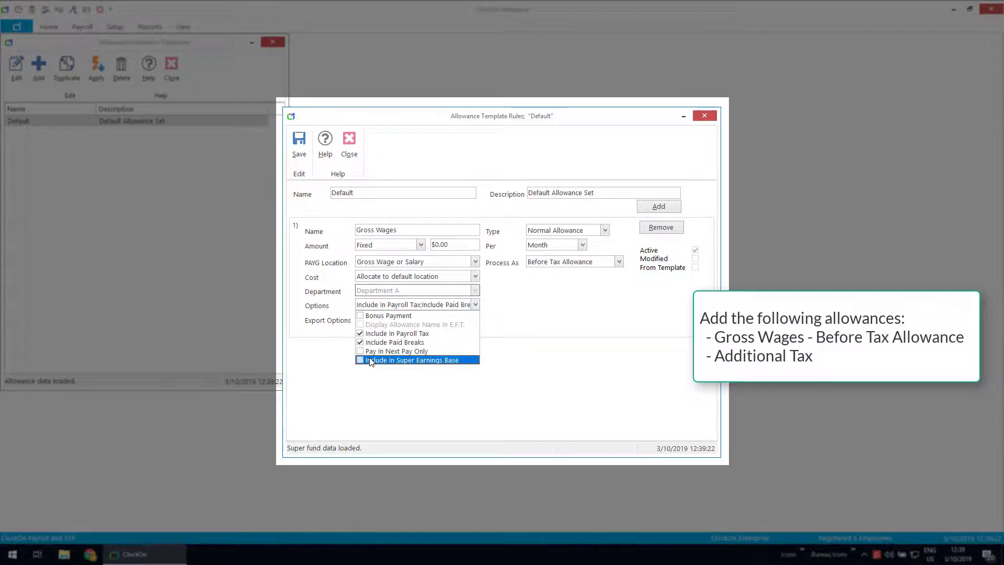
{"action": "left_click", "coordinate": [360, 360]}
{"action": "left_click", "coordinate": [534, 400]}
{"action": "left_click", "coordinate": [666, 208]}
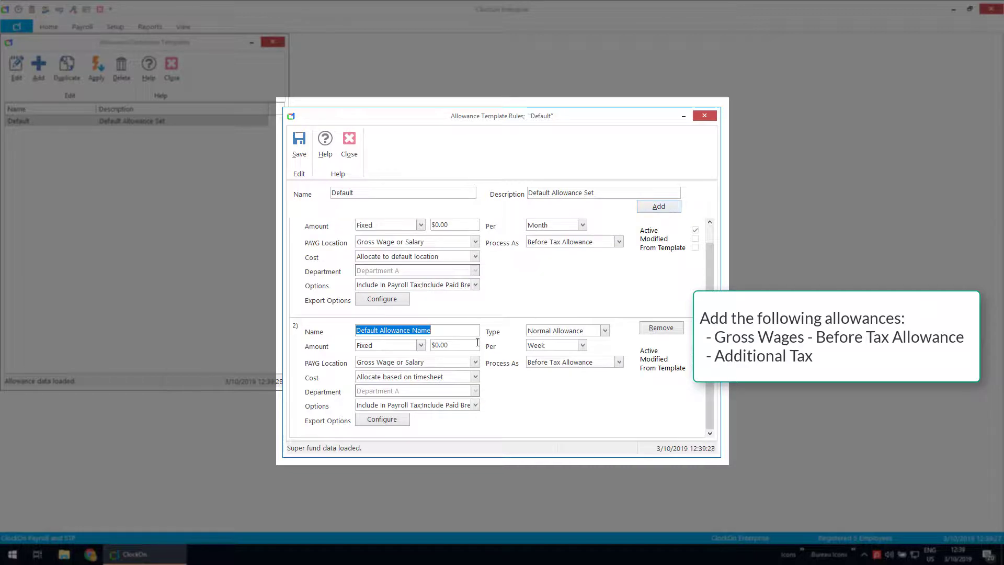
Step: Name the second allowance 'Additional Tax', paid per Month and processed as Additional Tax
{"action": "type", "text": "Additional T"}
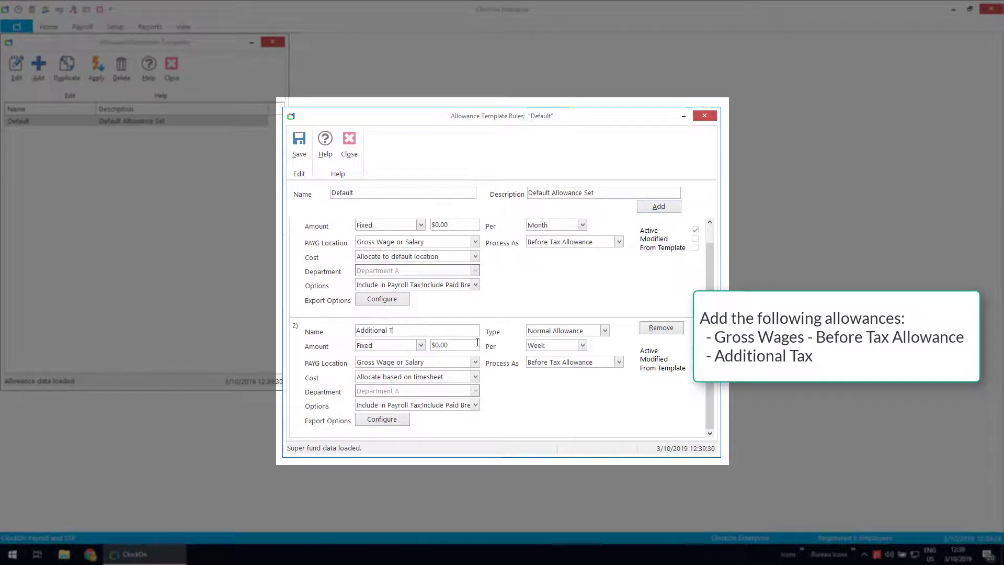
{"action": "type", "text": "ax"}
{"action": "left_click", "coordinate": [583, 346]}
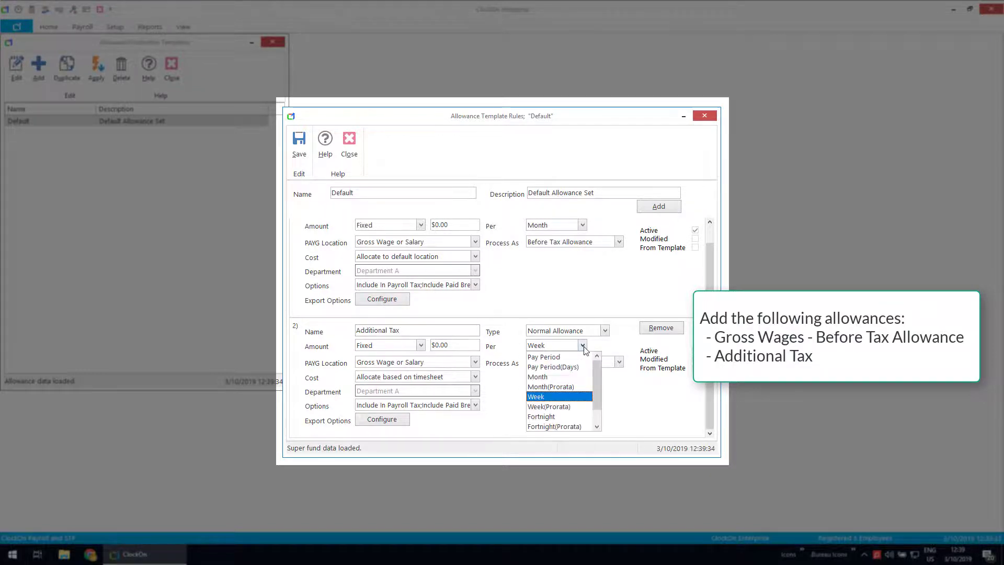
{"action": "left_click", "coordinate": [548, 377]}
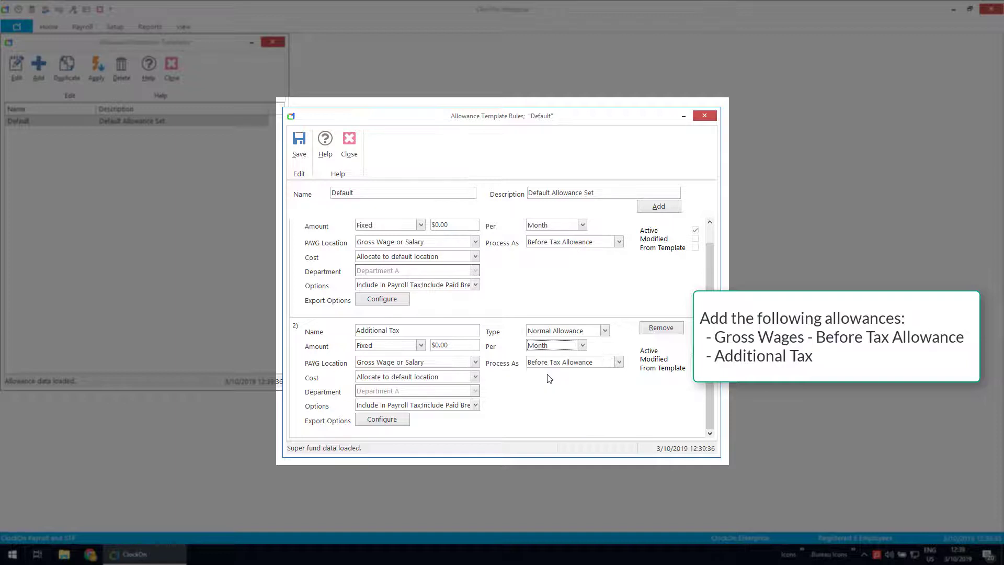
{"action": "left_click", "coordinate": [619, 363]}
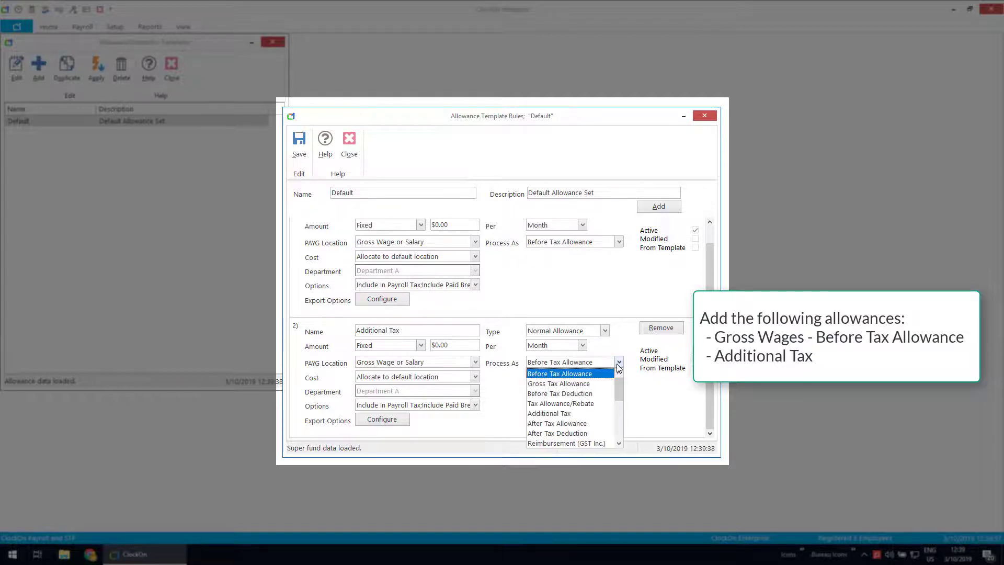
{"action": "left_click", "coordinate": [559, 413]}
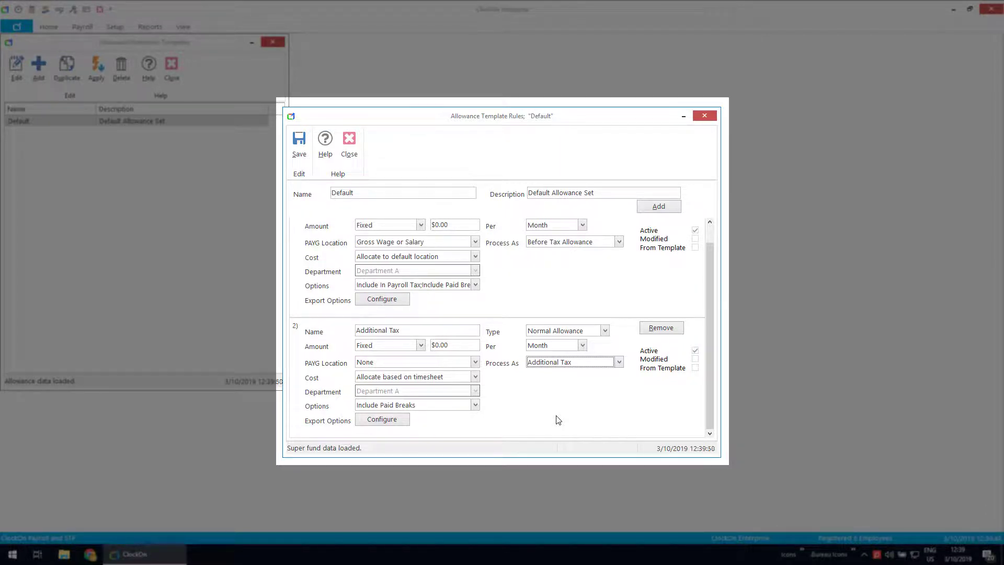
{"action": "left_click", "coordinate": [658, 209]}
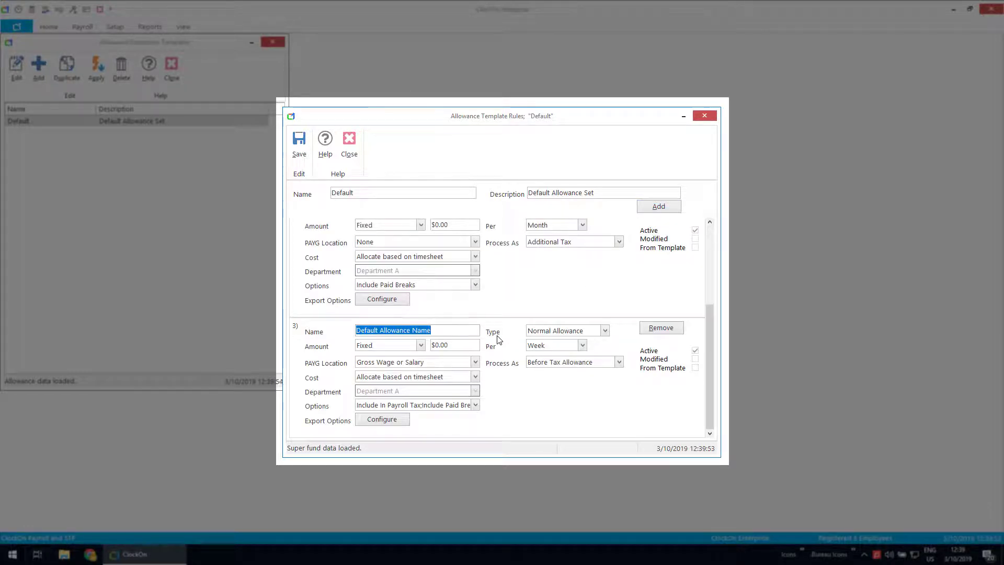
Step: Make the third allowance a monthly 'Super Salary Sacrifice' of that type and save the template
{"action": "type", "text": "Super Sala"}
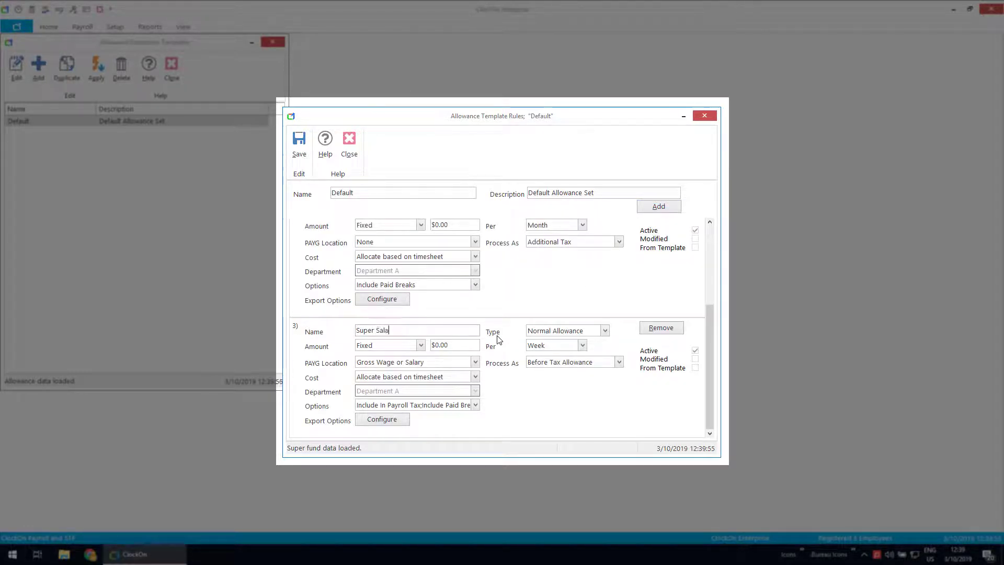
{"action": "type", "text": "ry Sacrifice"}
{"action": "left_click", "coordinate": [605, 330]}
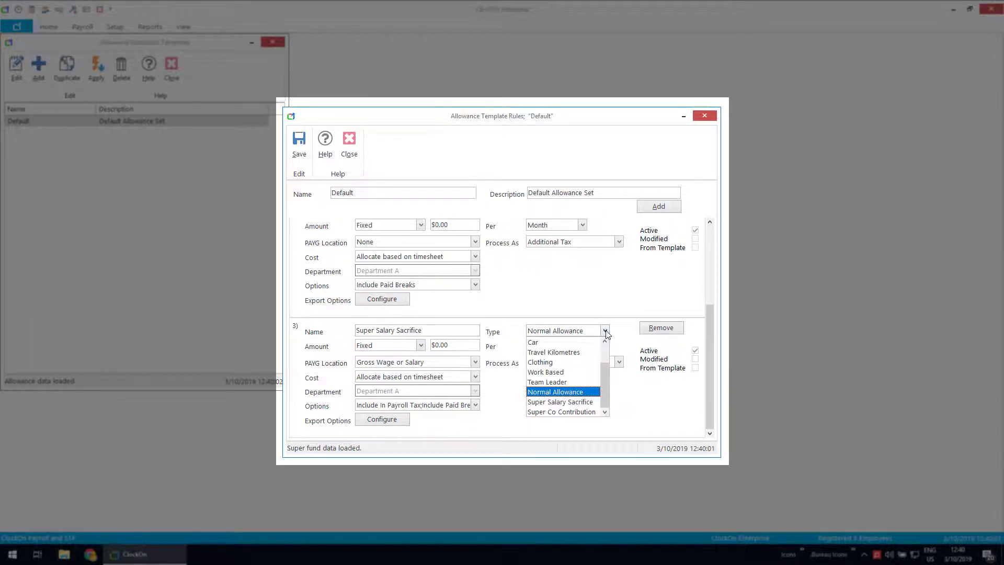
{"action": "left_click", "coordinate": [562, 403]}
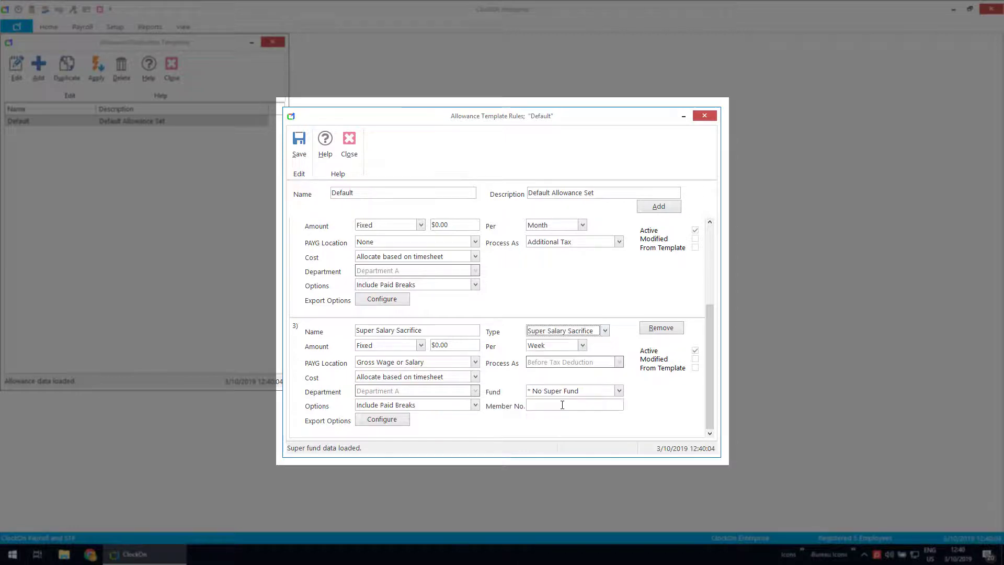
{"action": "left_click", "coordinate": [582, 347]}
{"action": "left_click", "coordinate": [547, 376]}
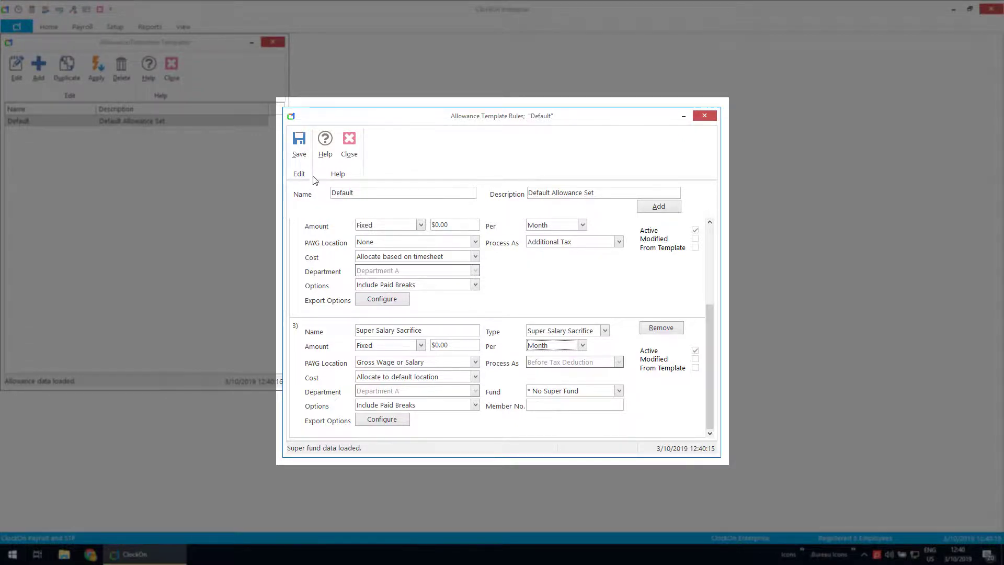
{"action": "left_click", "coordinate": [298, 149]}
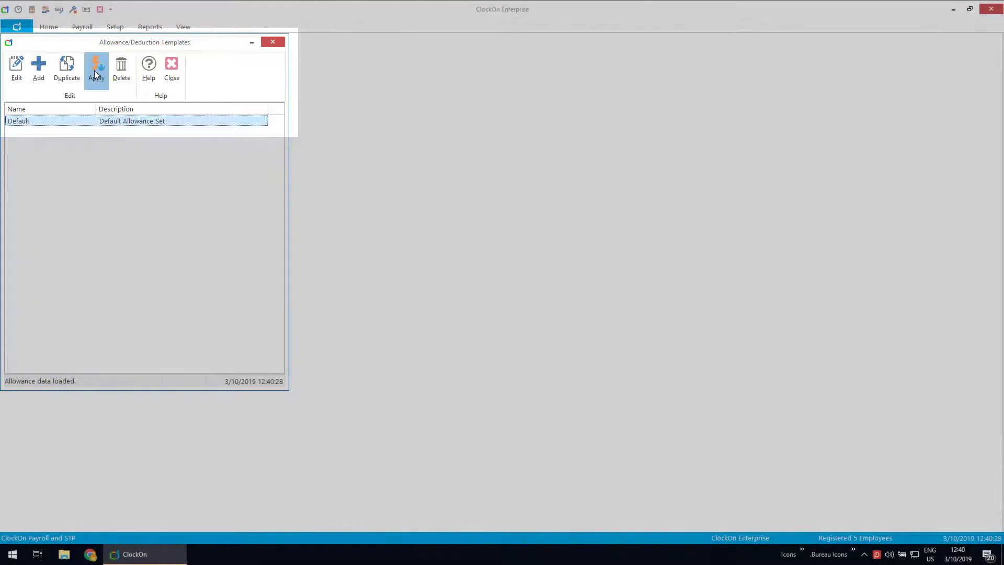
Step: Apply the Default allowance set to the Administrator and all five employees using Select All
{"action": "left_click", "coordinate": [96, 71]}
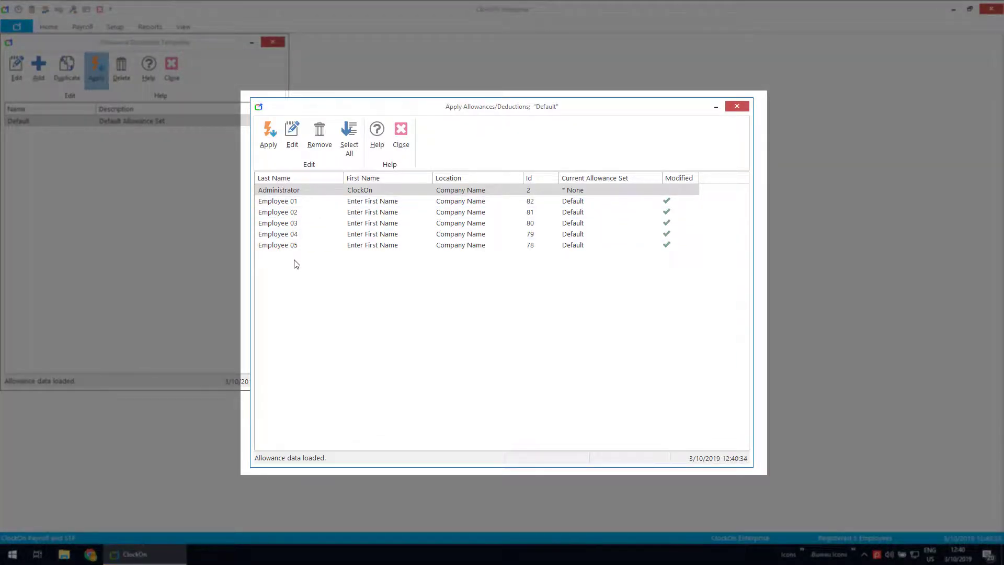
{"action": "left_click", "coordinate": [349, 147]}
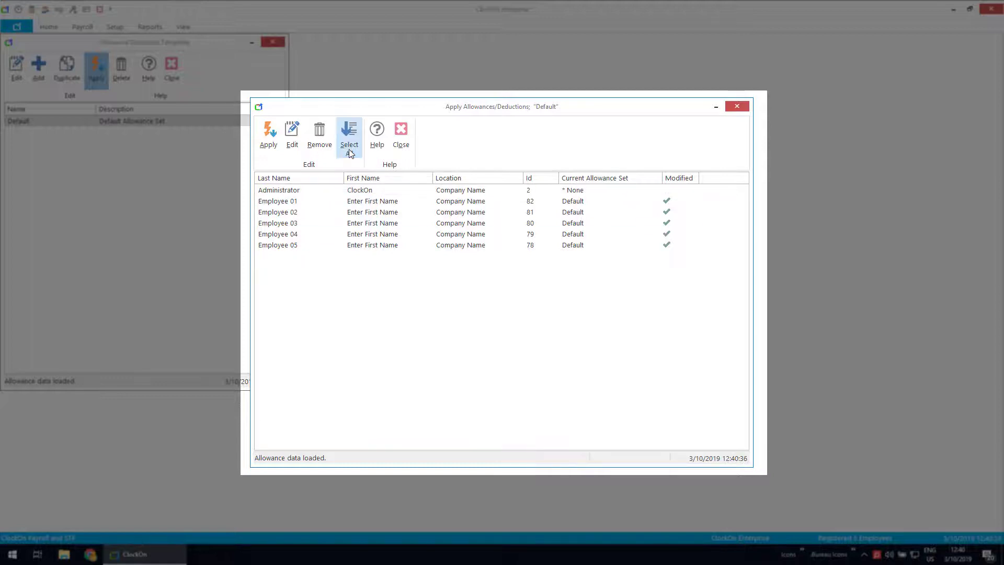
{"action": "left_click", "coordinate": [350, 147]}
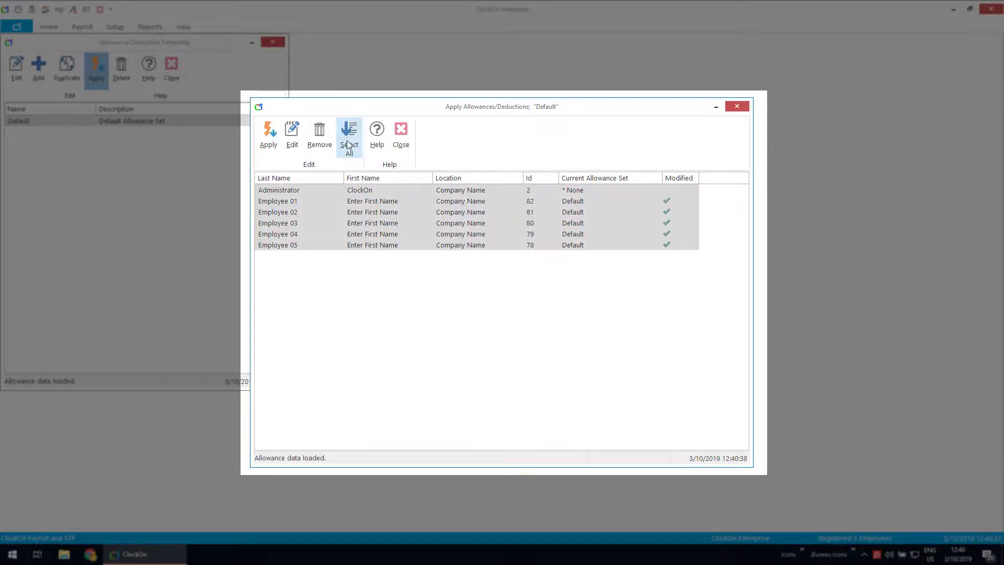
{"action": "left_click", "coordinate": [264, 137]}
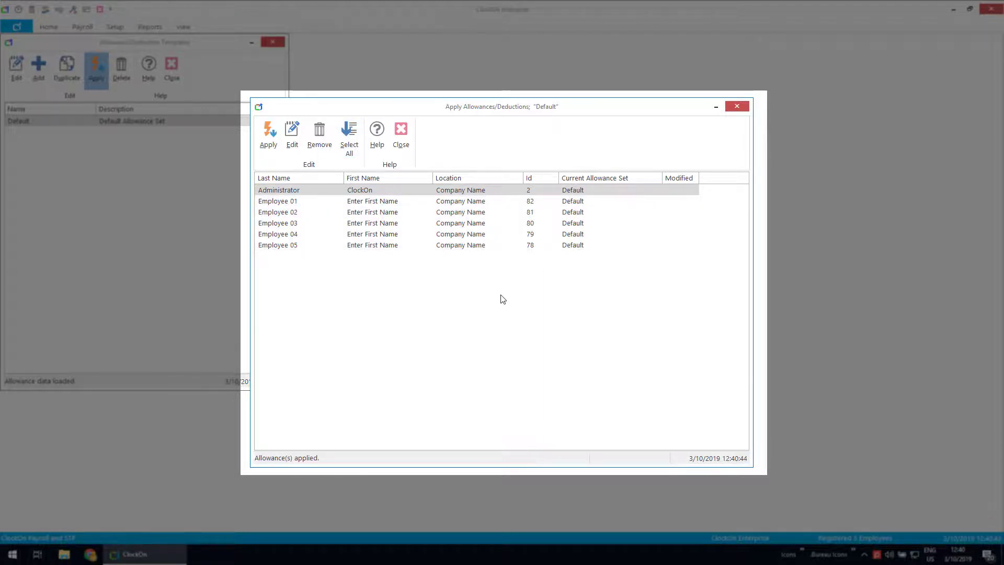
{"action": "left_click", "coordinate": [404, 133]}
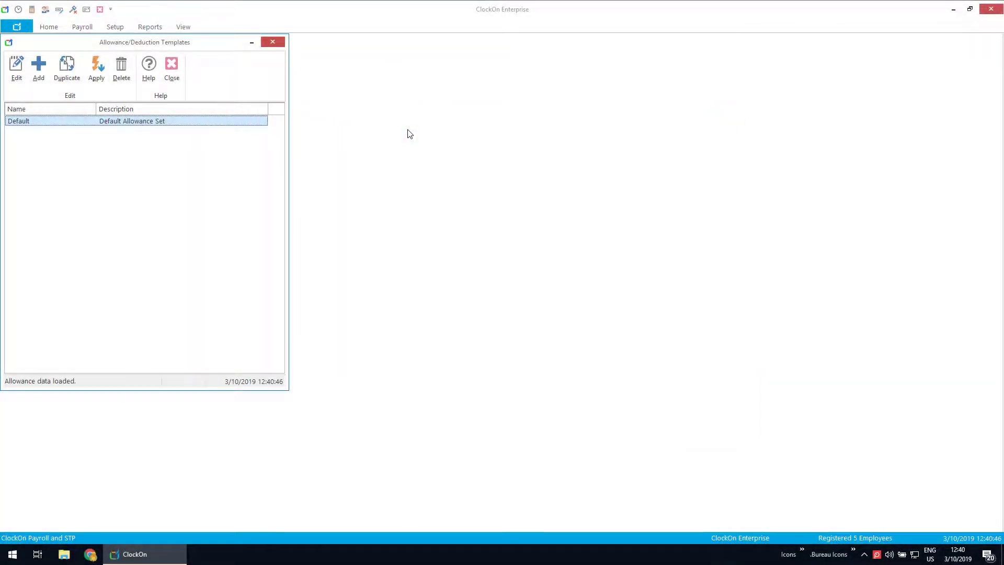
Step: Close the allowance templates and open Employee 01's record in Employee Details
{"action": "left_click", "coordinate": [172, 67]}
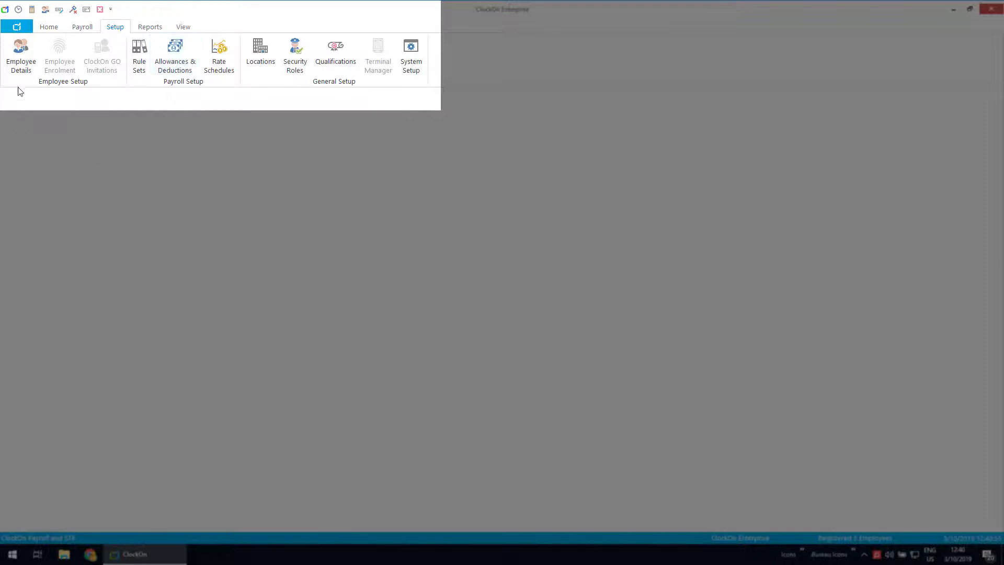
{"action": "left_click", "coordinate": [19, 64]}
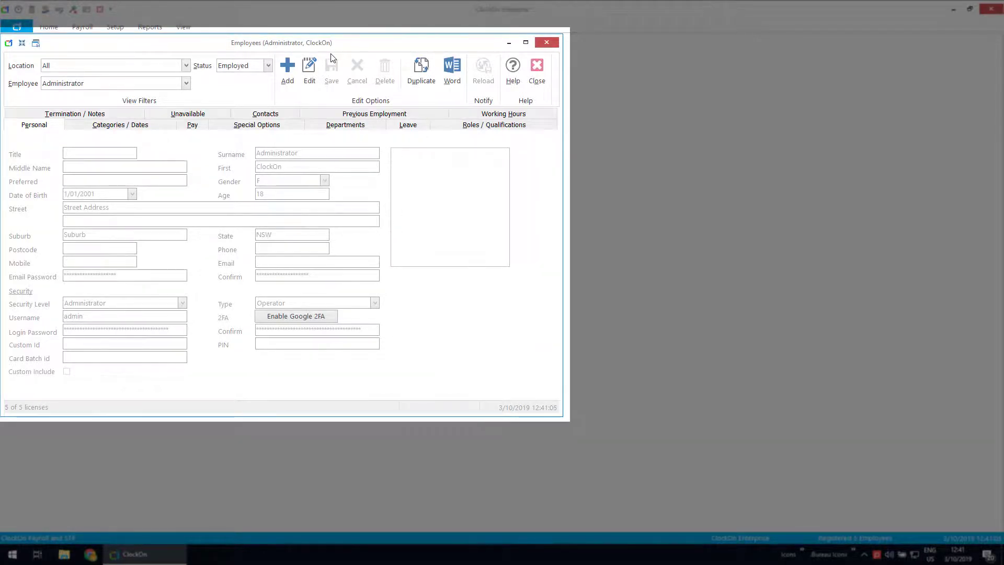
{"action": "left_click", "coordinate": [186, 84]}
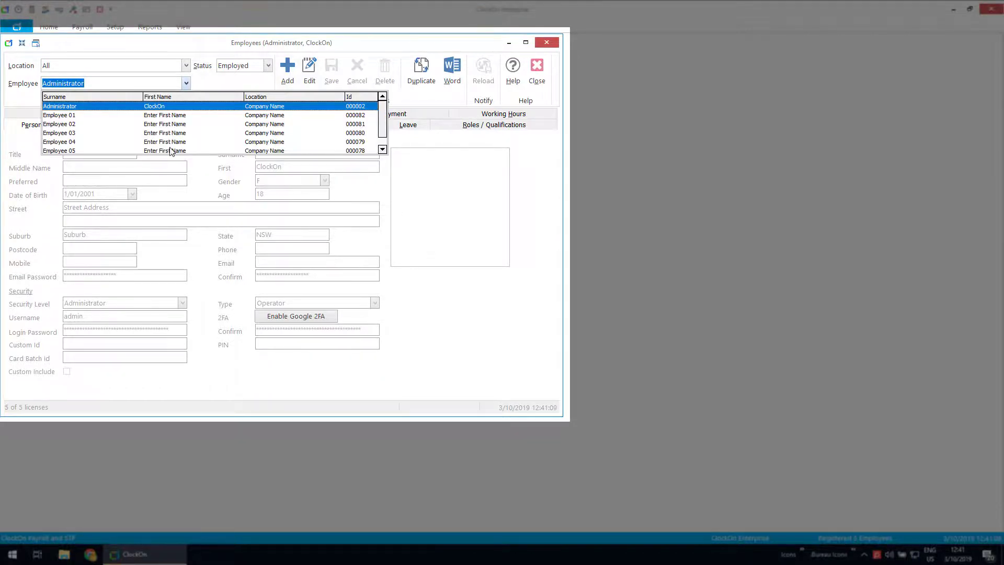
{"action": "left_click", "coordinate": [53, 115]}
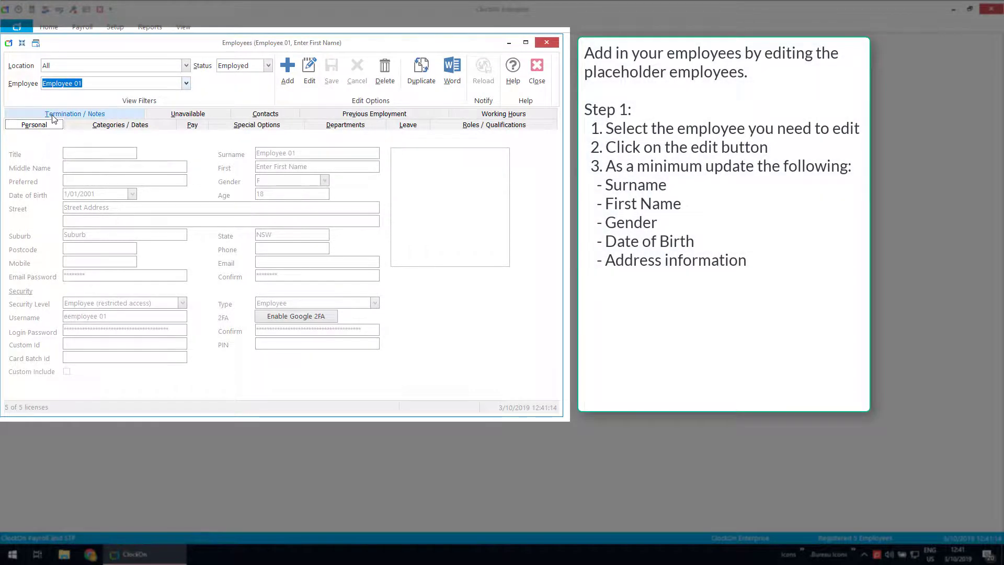
Step: Edit Employee 01, replacing the placeholder surname and first name with the employee's names
{"action": "left_click", "coordinate": [309, 64]}
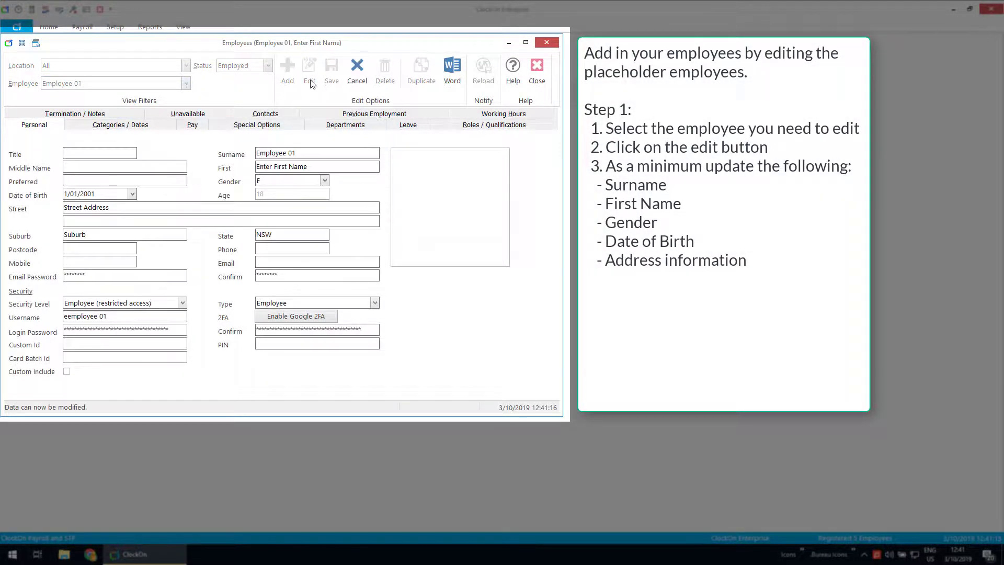
{"action": "double_click", "coordinate": [306, 153]}
{"action": "type", "text": "SMith"}
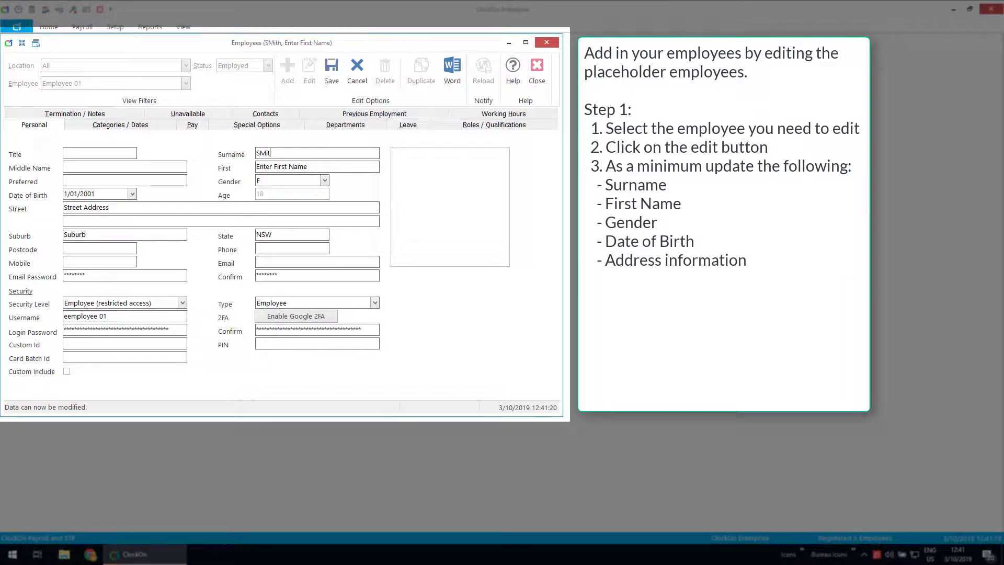
{"action": "key", "text": "BackSpace"}
{"action": "key", "text": "BackSpace"}
{"action": "key", "text": "BackSpace"}
{"action": "key", "text": "BackSpace"}
{"action": "key", "text": "Tab"}
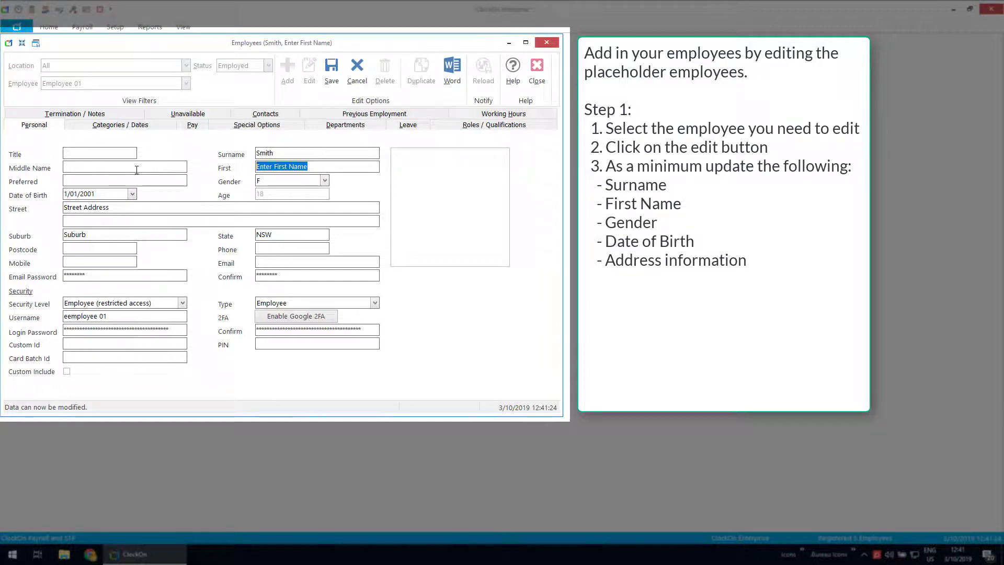
Step: Set the gender to M and the date of birth to 03/03/1980
{"action": "left_click", "coordinate": [324, 180]}
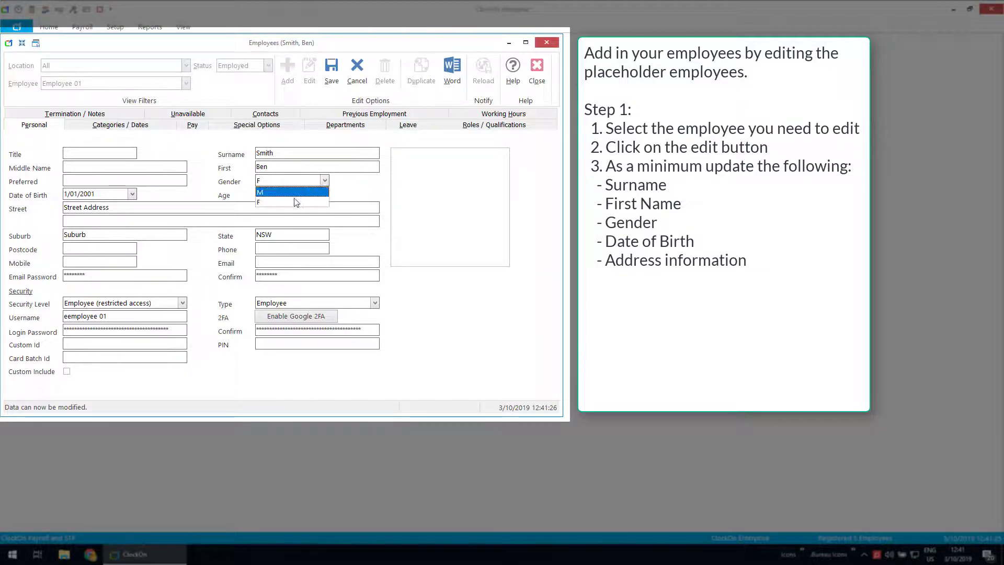
{"action": "left_click", "coordinate": [278, 194]}
{"action": "left_click", "coordinate": [117, 193]}
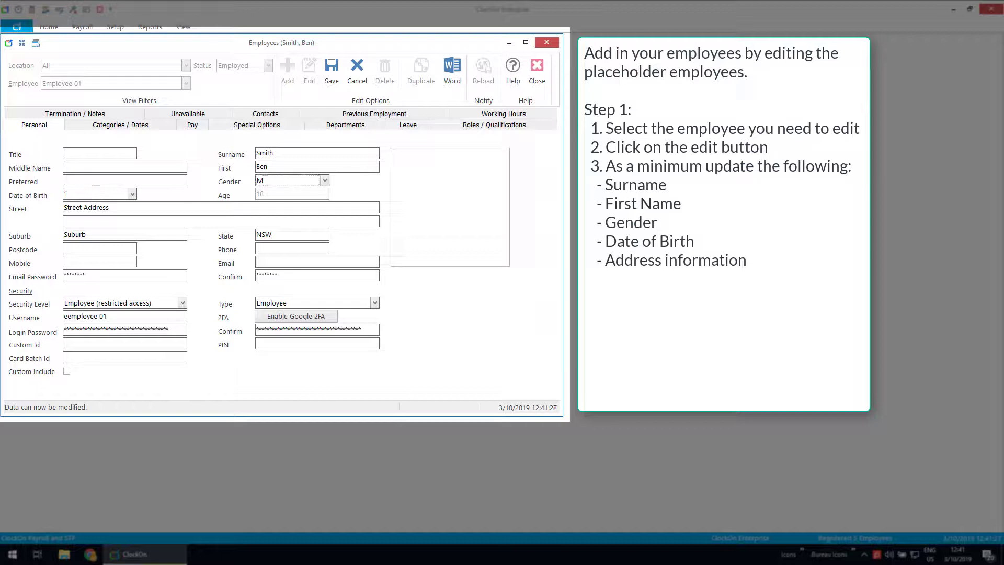
{"action": "double_click", "coordinate": [118, 192]}
{"action": "type", "text": "03/"}
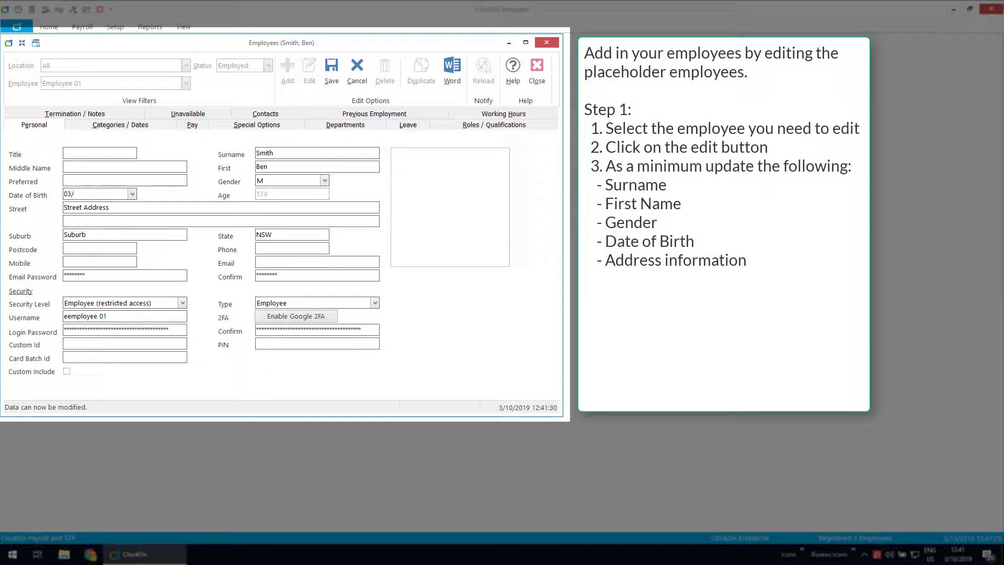
{"action": "type", "text": "03/"}
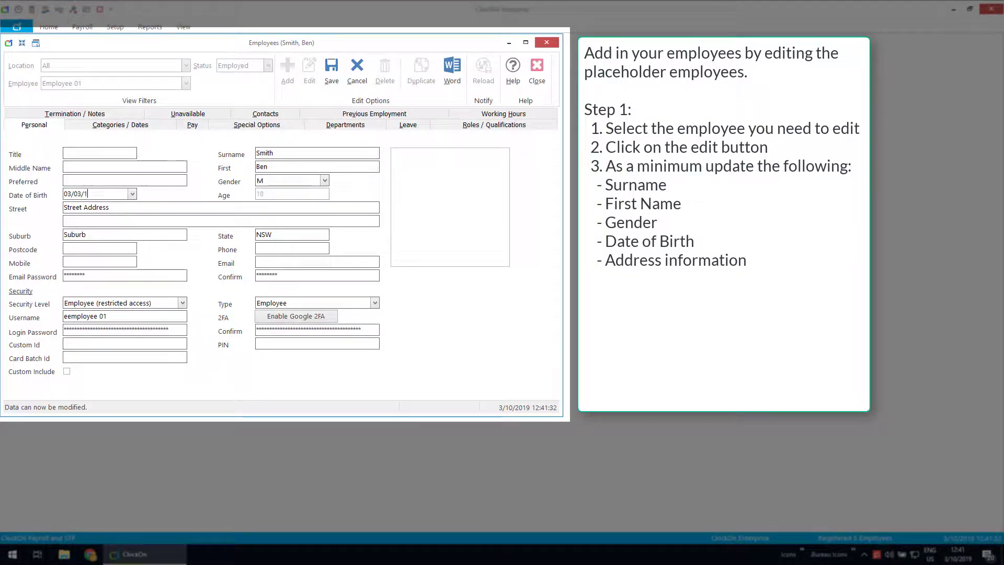
{"action": "type", "text": "1980"}
{"action": "key", "text": "Tab"}
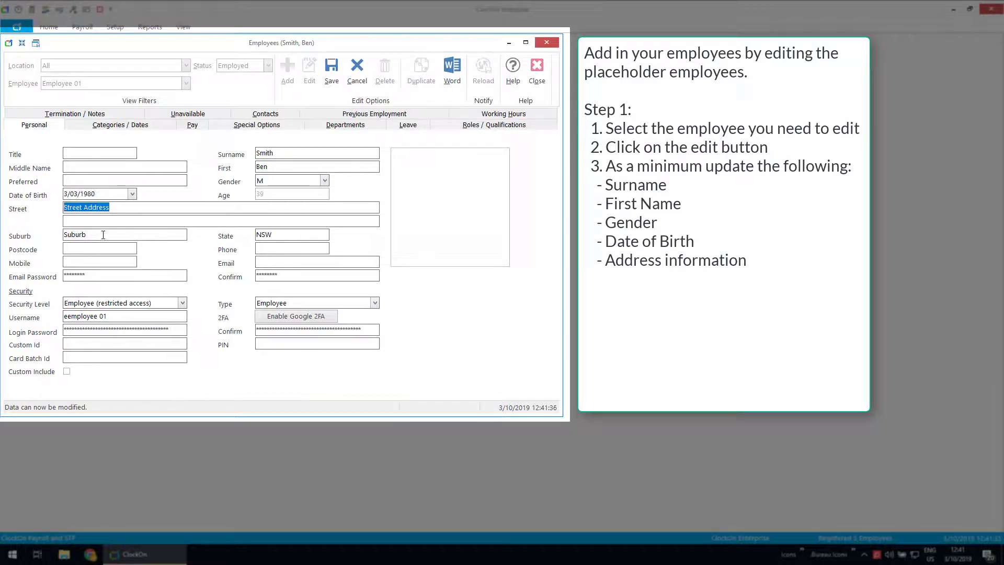
{"action": "key", "text": "Tab"}
Step: Select the existing text in the State and Username fields
{"action": "left_click_drag", "start_coordinate": [267, 235], "coordinate": [174, 233]}
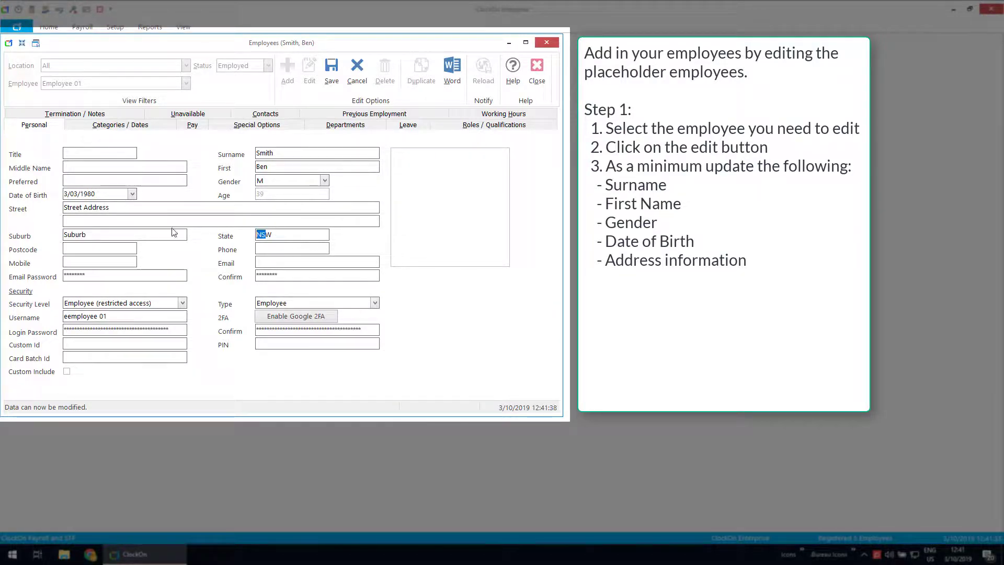
{"action": "left_click_drag", "start_coordinate": [97, 273], "coordinate": [62, 275]}
{"action": "left_click", "coordinate": [126, 316]}
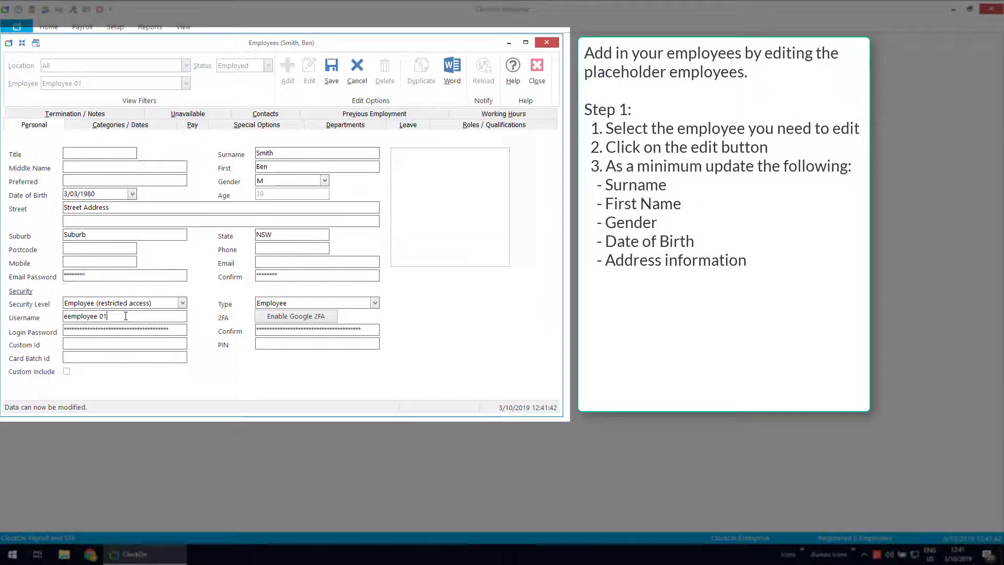
{"action": "left_click_drag", "start_coordinate": [125, 315], "coordinate": [62, 316]}
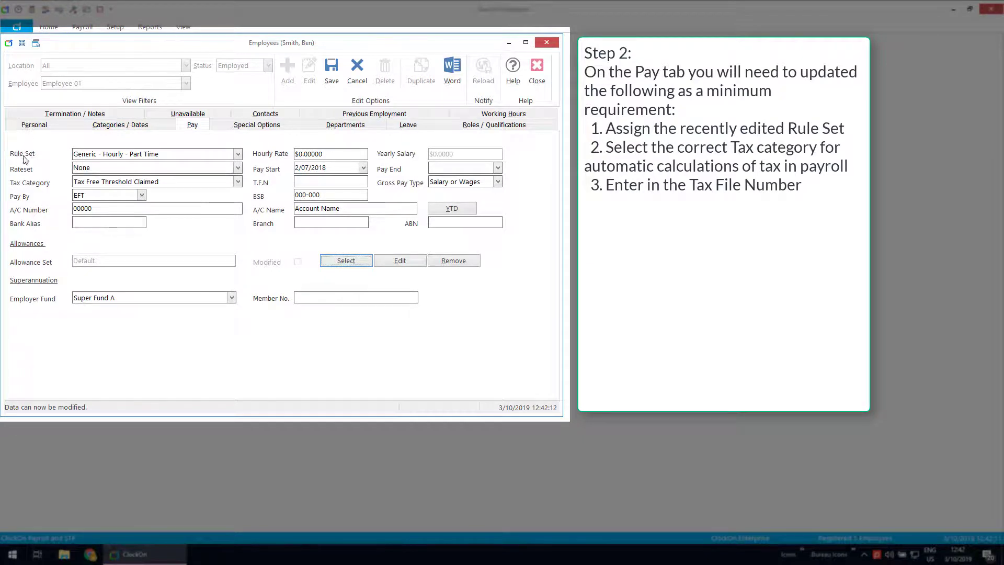
Step: Assign the Hourly - Full Time rule set and keep the Tax Free Threshold Claimed category
{"action": "left_click", "coordinate": [238, 155]}
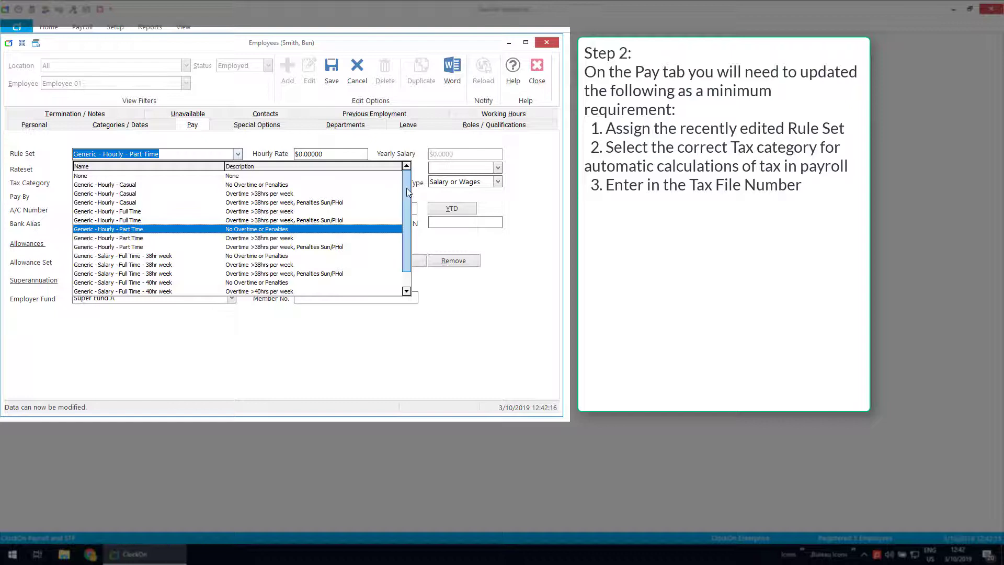
{"action": "left_click_drag", "start_coordinate": [407, 197], "coordinate": [407, 219]}
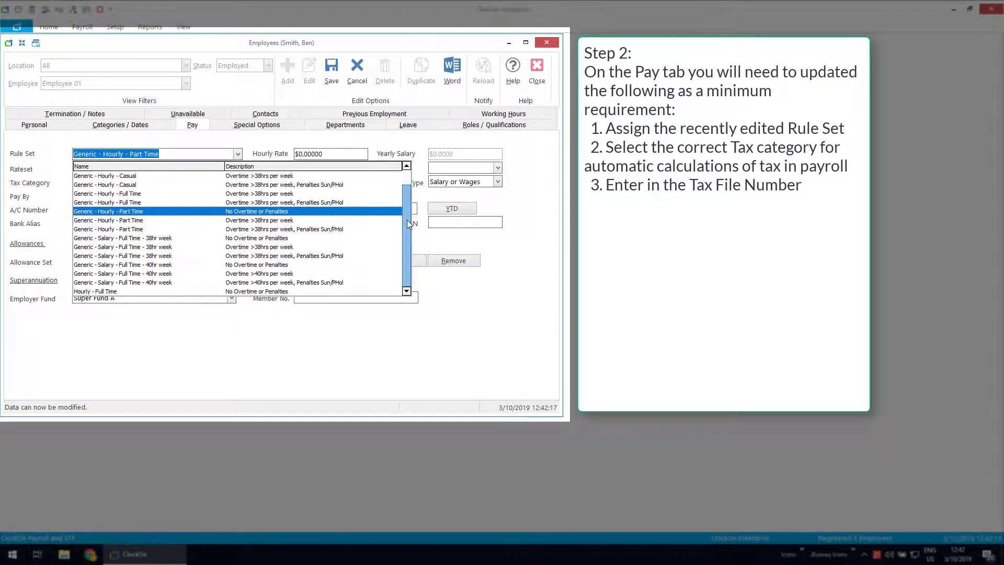
{"action": "left_click", "coordinate": [92, 291]}
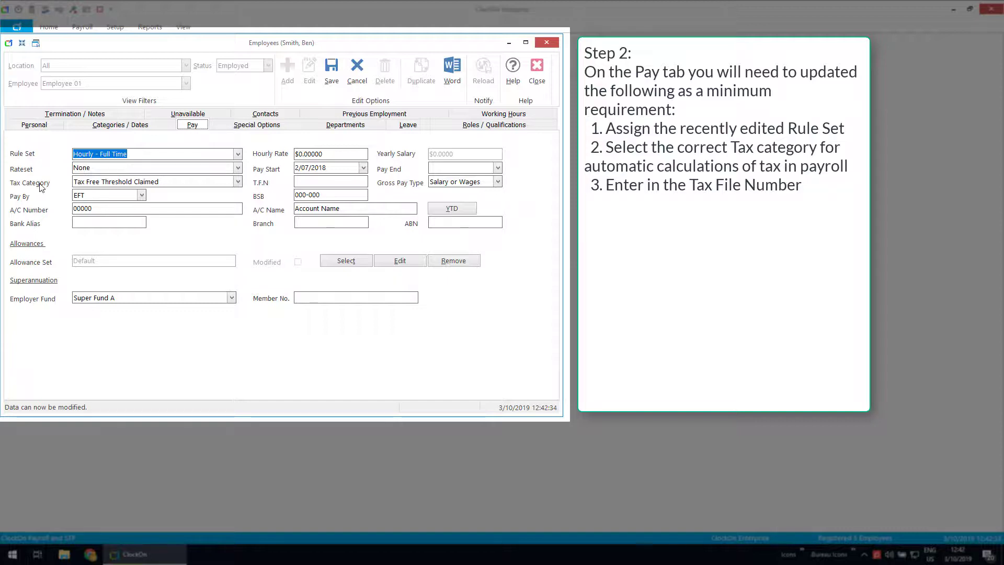
{"action": "left_click", "coordinate": [238, 181]}
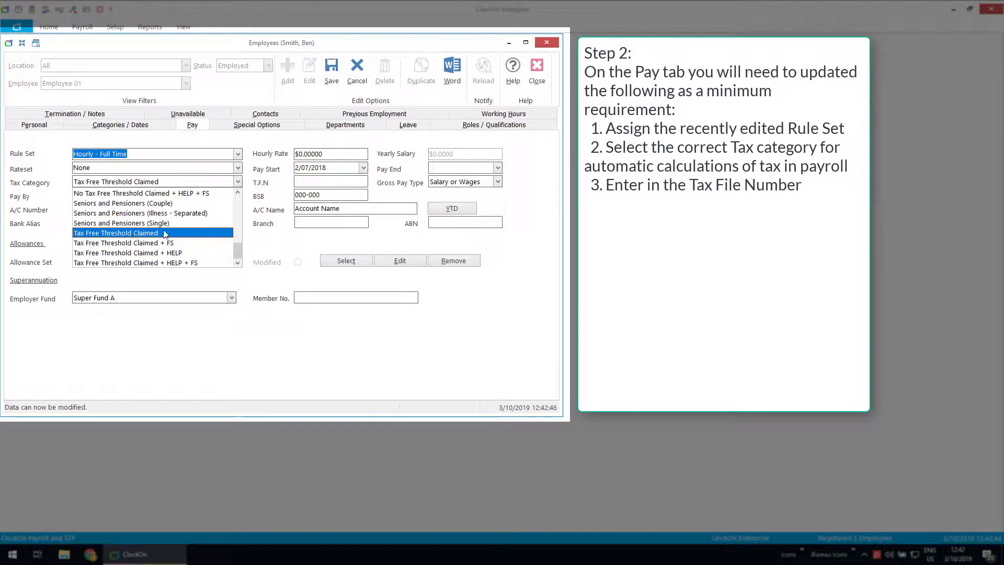
{"action": "mouse_move", "coordinate": [237, 251]}
{"action": "left_mouse_down"}
{"action": "mouse_move", "coordinate": [239, 208]}
{"action": "mouse_move", "coordinate": [243, 233]}
{"action": "left_mouse_up"}
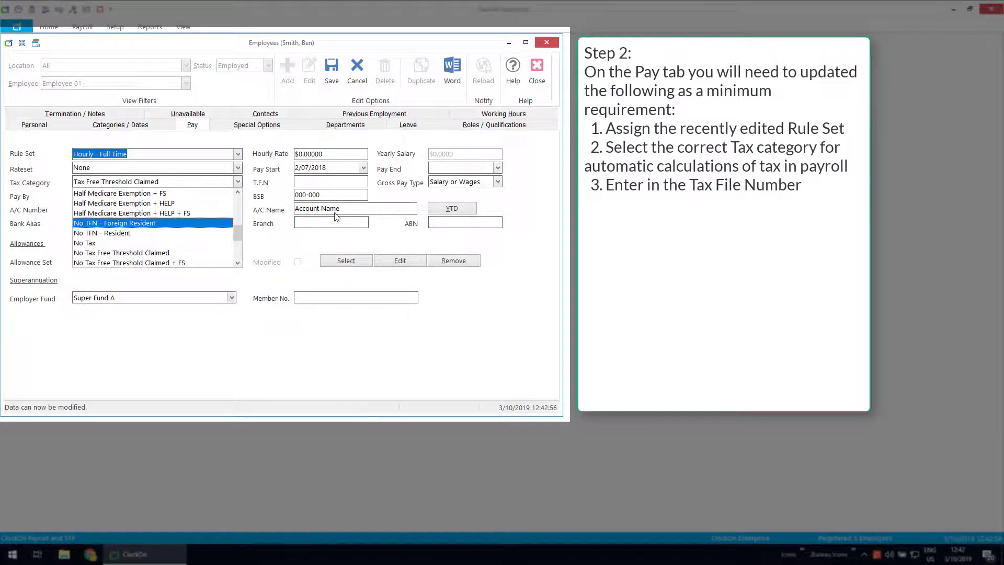
{"action": "left_click", "coordinate": [263, 242]}
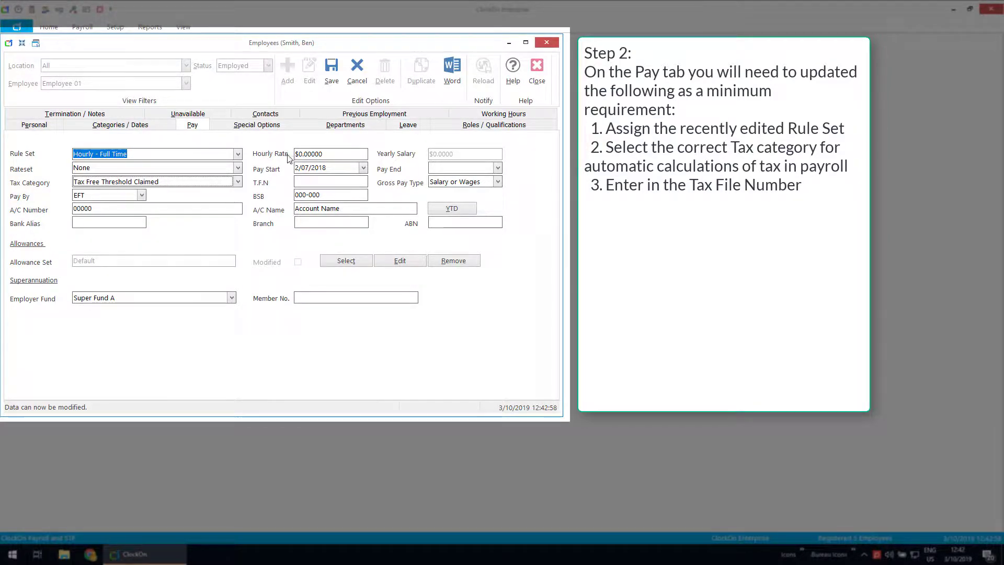
{"action": "left_click", "coordinate": [318, 154]}
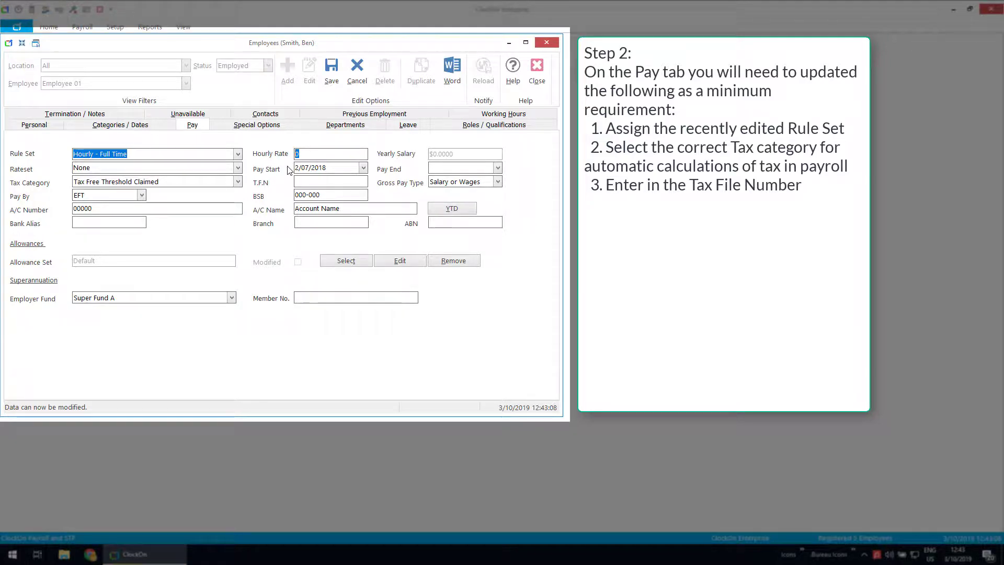
Step: Set Pay Start to 1/07/2019 and enter the employee's tax file number
{"action": "left_click", "coordinate": [364, 169]}
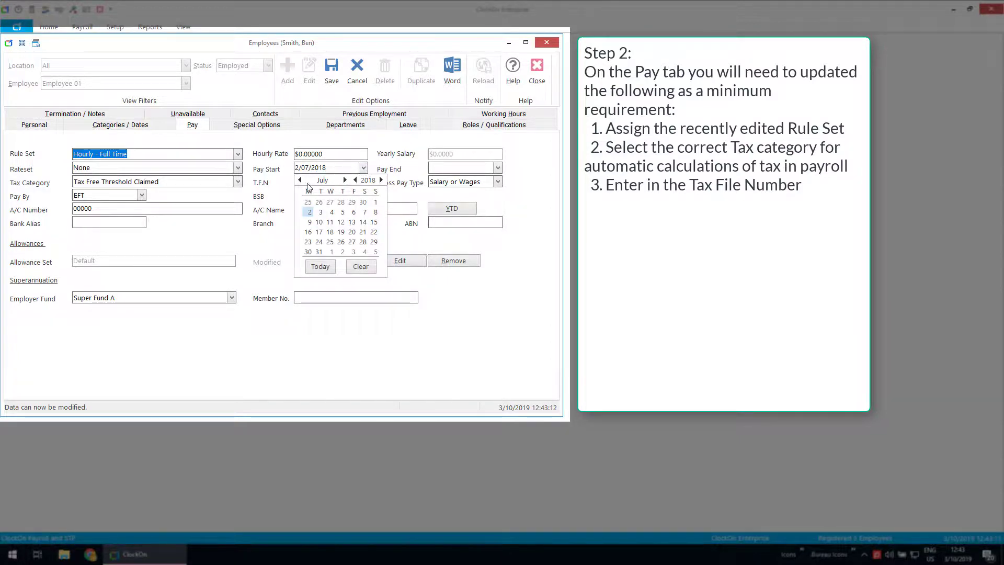
{"action": "left_click", "coordinate": [375, 202]}
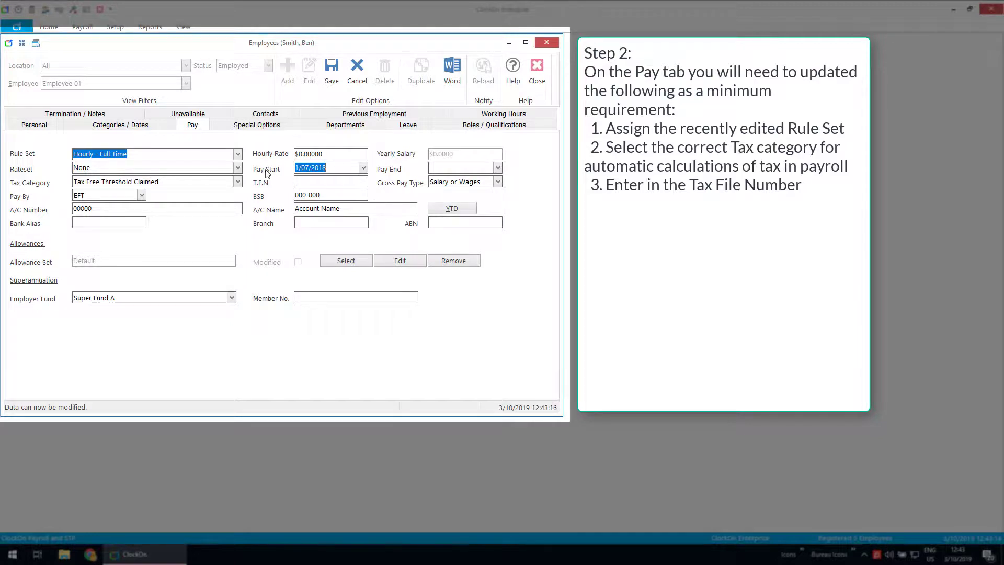
{"action": "left_click", "coordinate": [330, 168]}
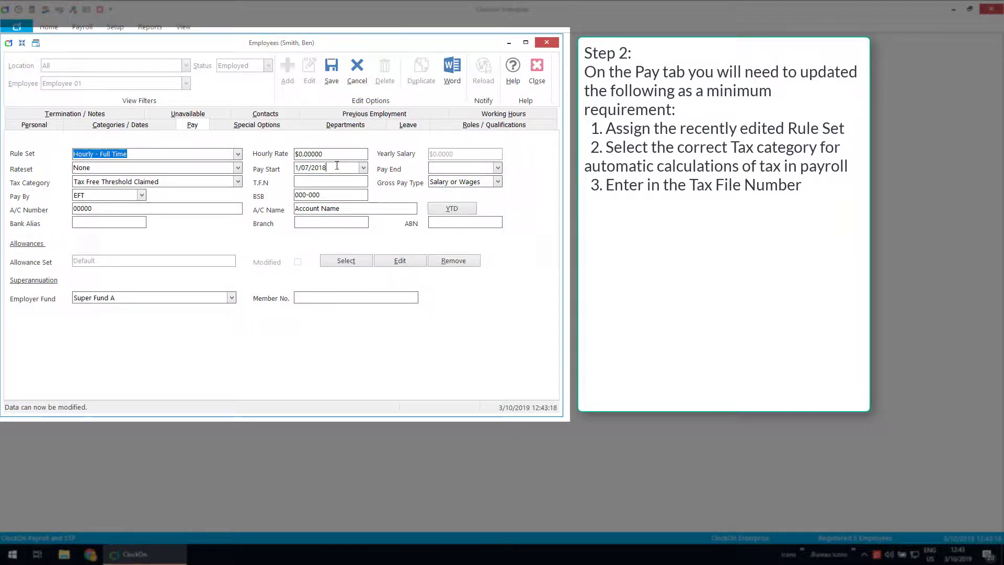
{"action": "key", "text": "BackSpace"}
{"action": "type", "text": "9"}
{"action": "type", "text": "111"}
{"action": "type", "text": "111111"}
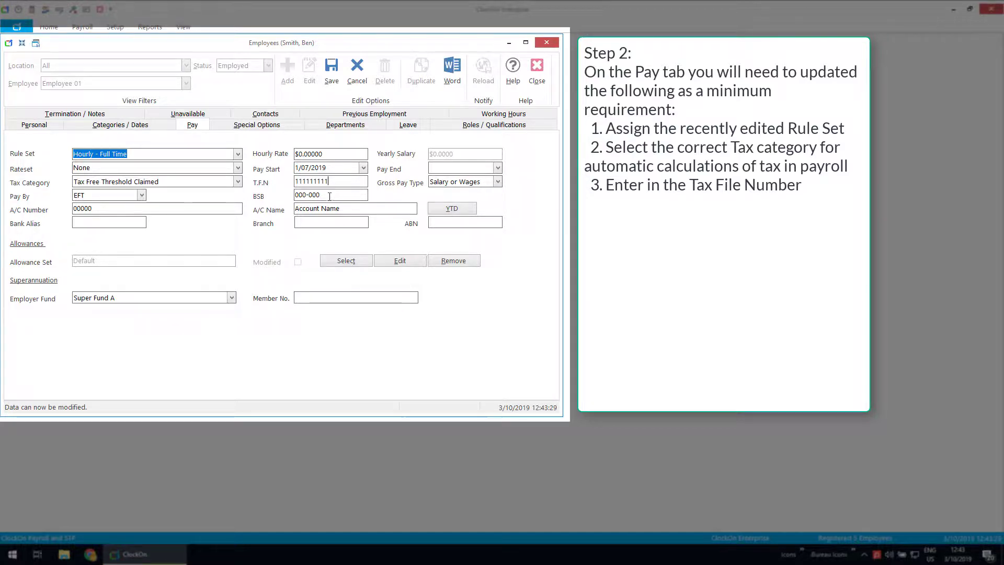
{"action": "key", "text": "Tab"}
{"action": "key", "text": "Tab"}
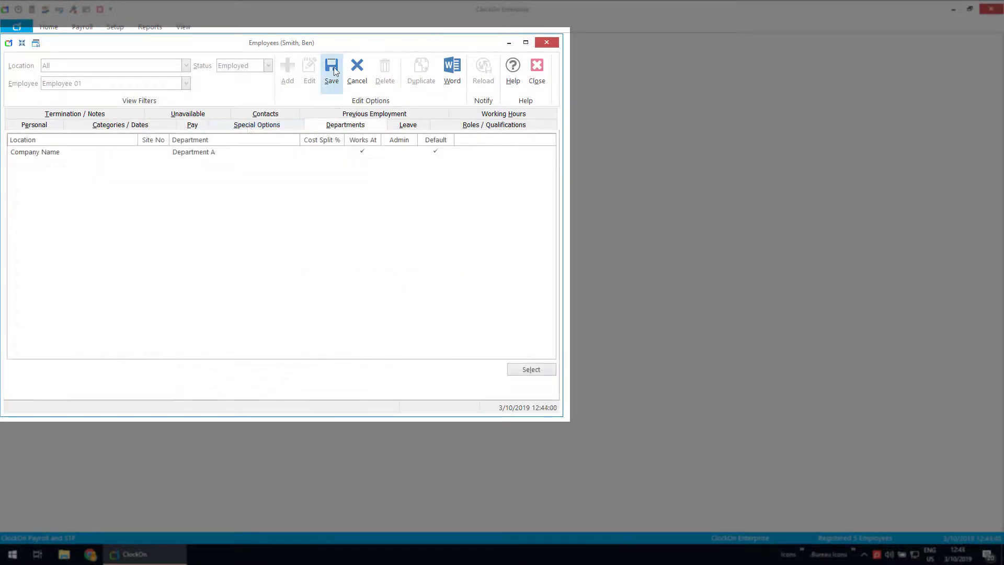
Step: Save the employee record and dismiss the missing postcode warning
{"action": "left_click", "coordinate": [333, 67]}
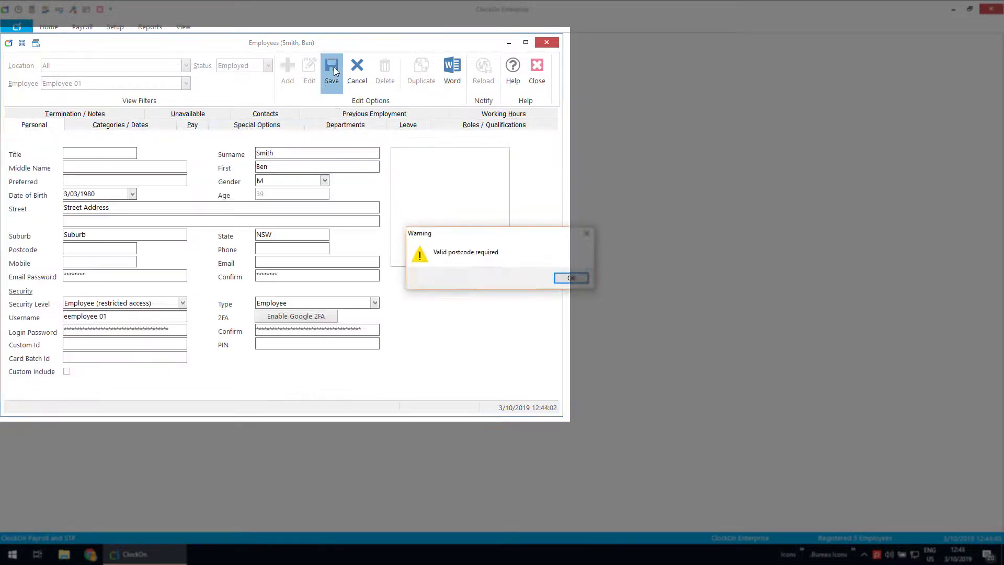
{"action": "left_click", "coordinate": [572, 278]}
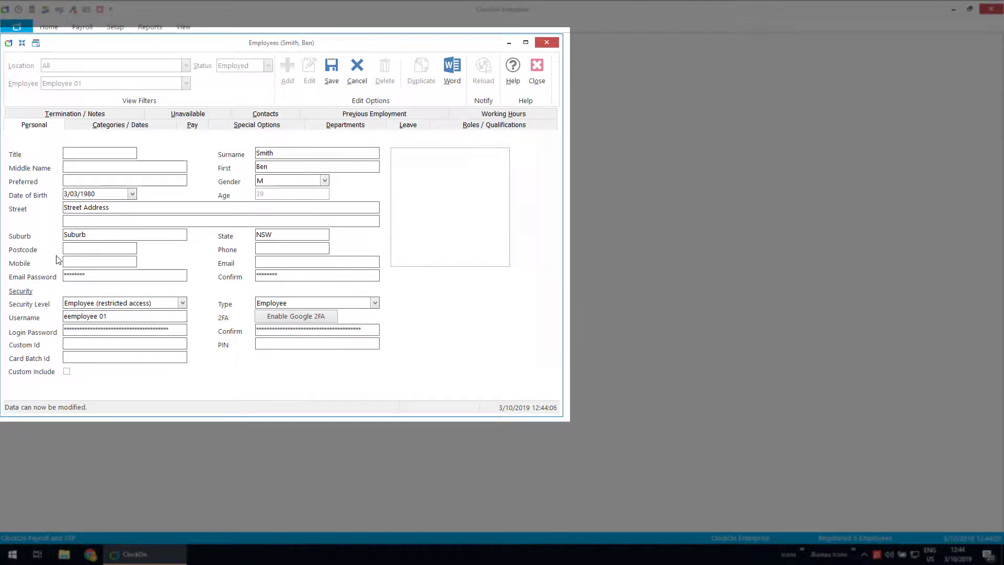
{"action": "left_click", "coordinate": [186, 83]}
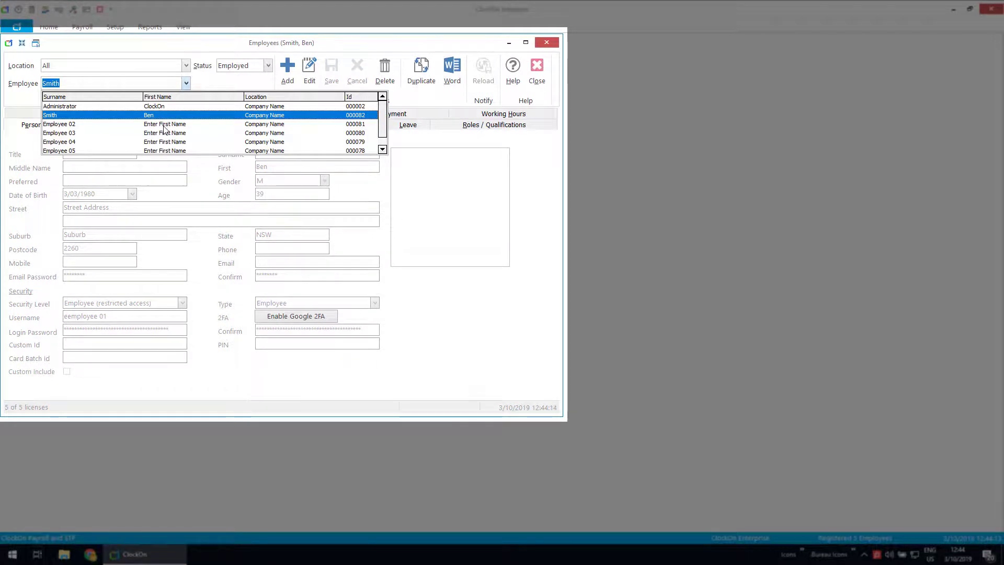
Step: Delete the placeholder records Employee 02 and Employee 03
{"action": "left_click_drag", "start_coordinate": [383, 125], "coordinate": [383, 134]}
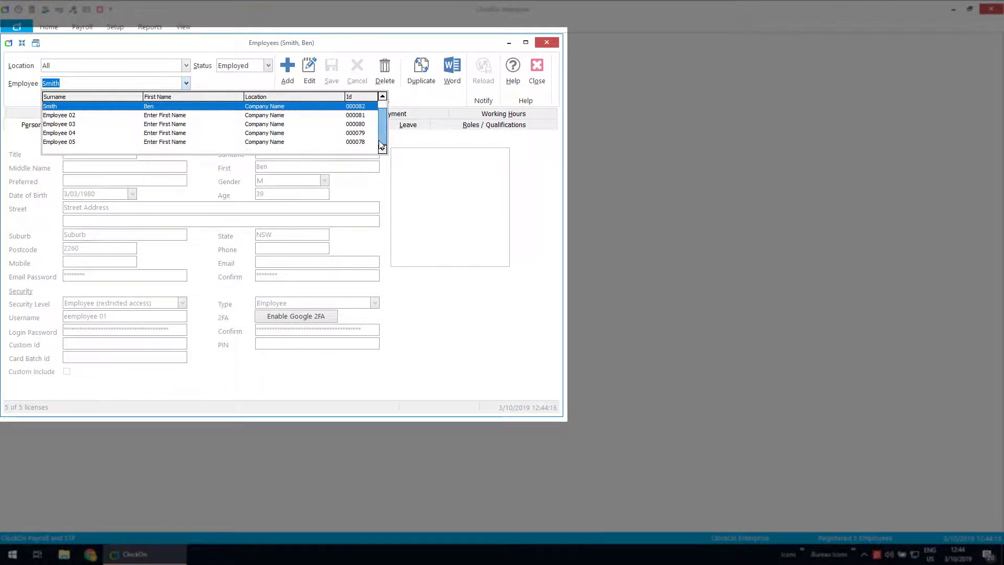
{"action": "left_click", "coordinate": [164, 115]}
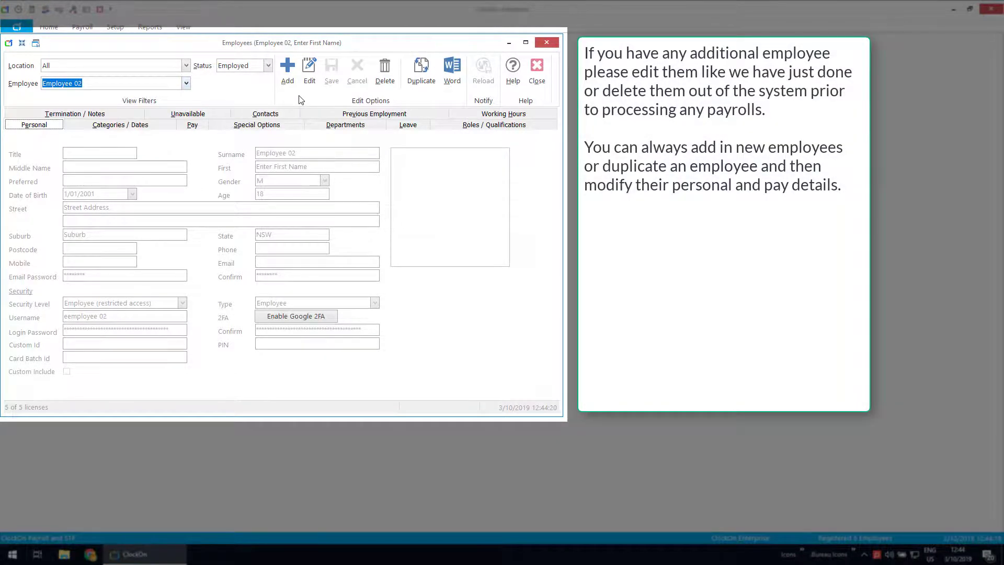
{"action": "left_click", "coordinate": [384, 73]}
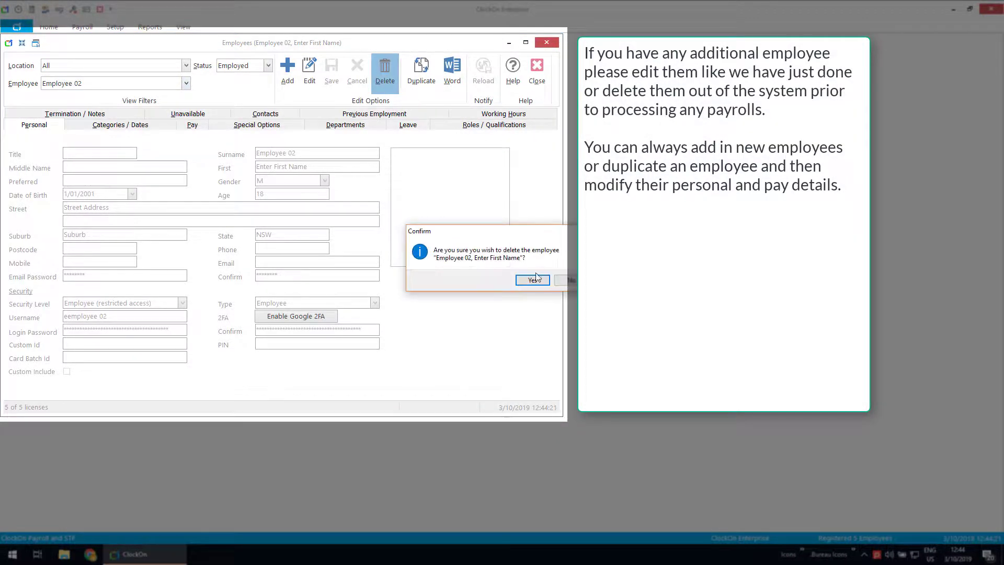
{"action": "left_click", "coordinate": [532, 280]}
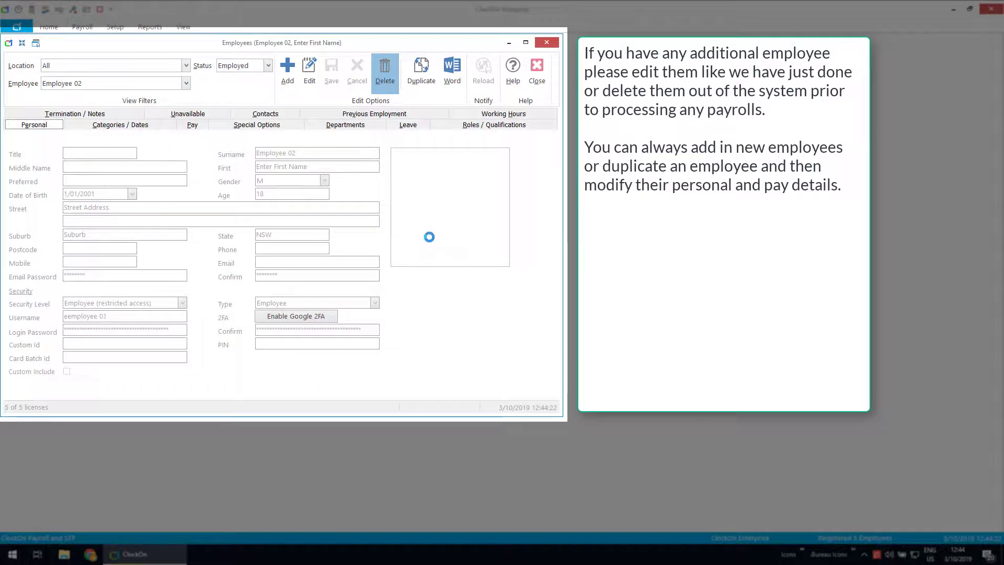
{"action": "left_click", "coordinate": [186, 84]}
{"action": "left_click", "coordinate": [173, 124]}
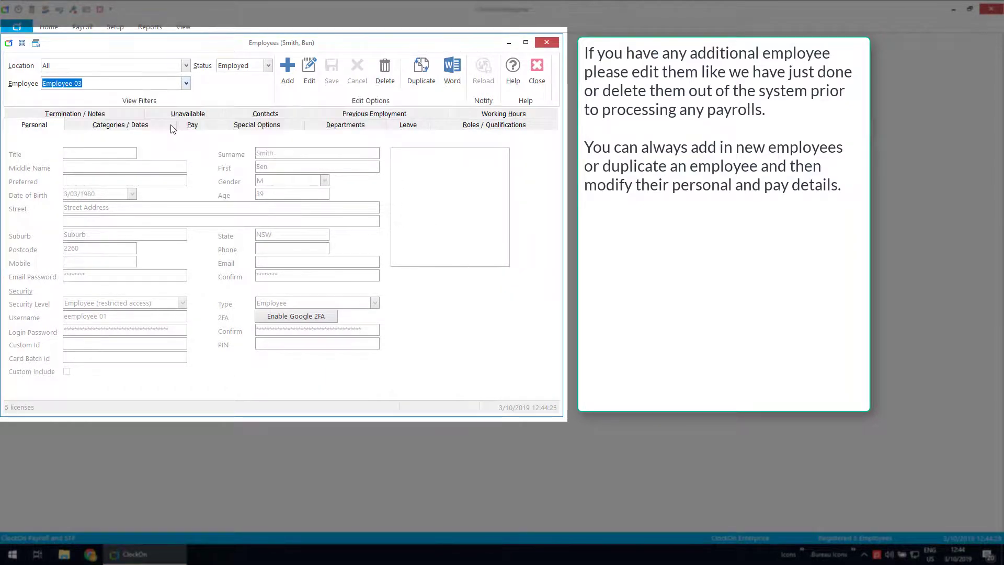
{"action": "left_click", "coordinate": [385, 73]}
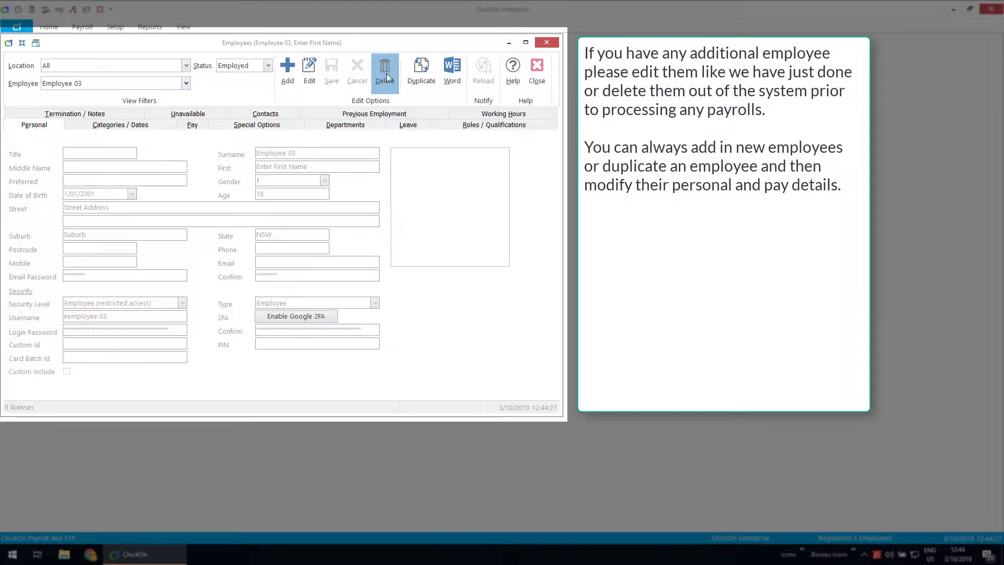
{"action": "left_click", "coordinate": [531, 280]}
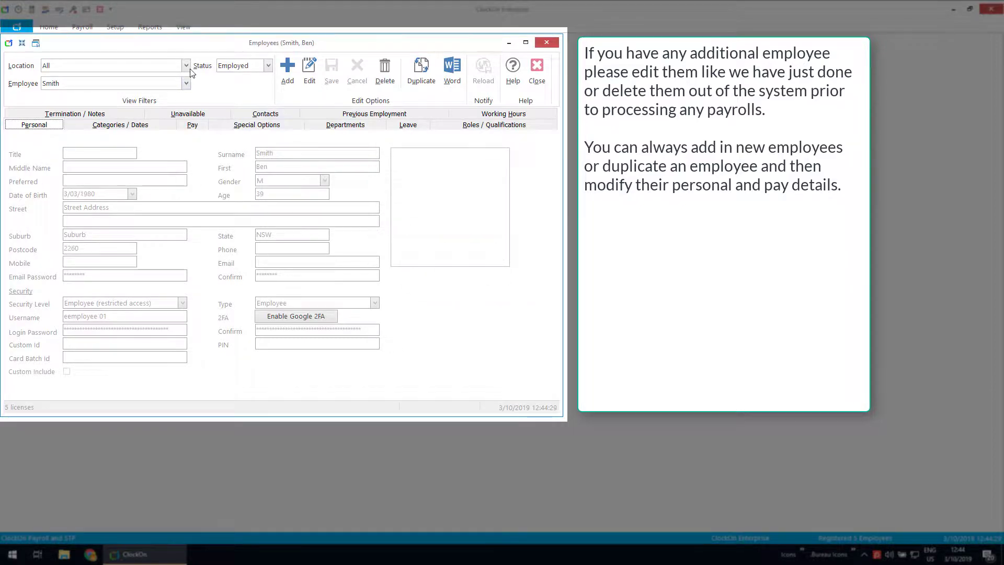
Step: Delete Employee 04 and Employee 05, then close the Employees window
{"action": "left_click", "coordinate": [187, 83]}
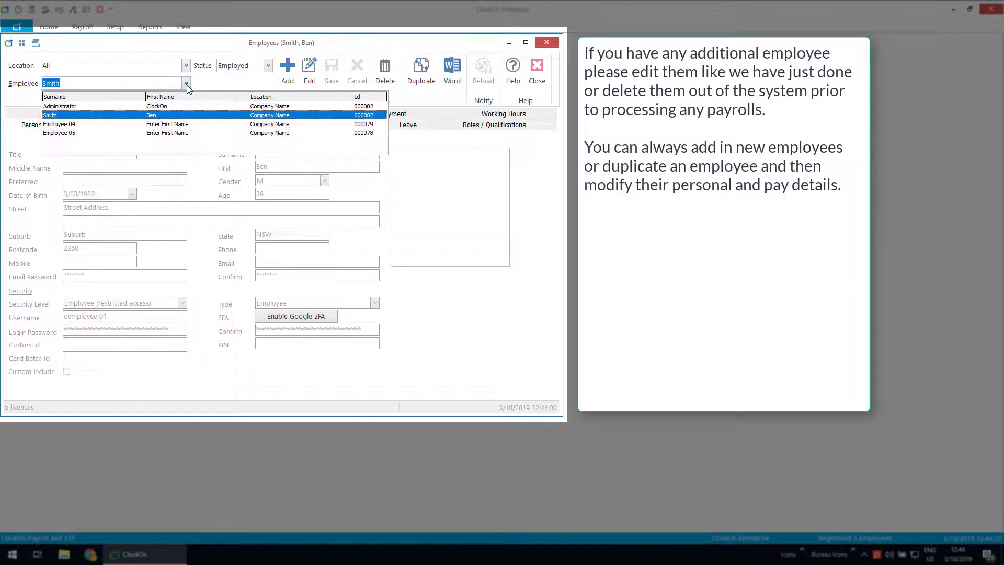
{"action": "left_click", "coordinate": [178, 123]}
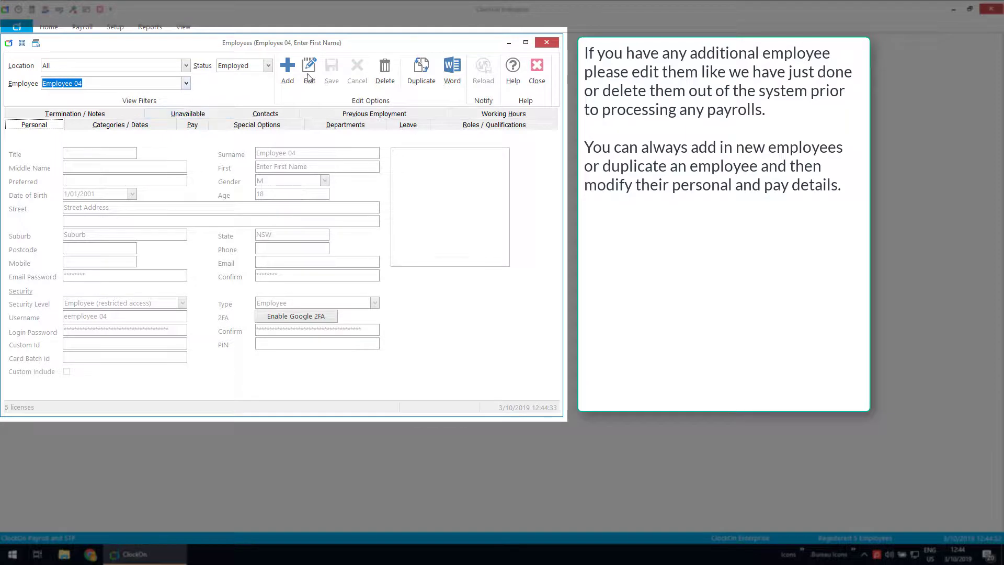
{"action": "left_click", "coordinate": [309, 77]}
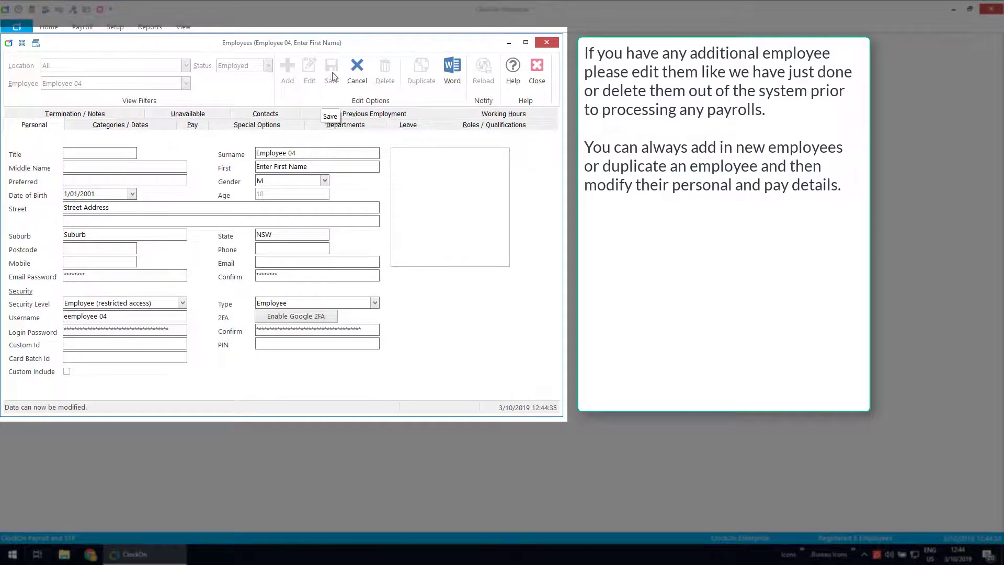
{"action": "left_click", "coordinate": [362, 73]}
{"action": "left_click", "coordinate": [393, 70]}
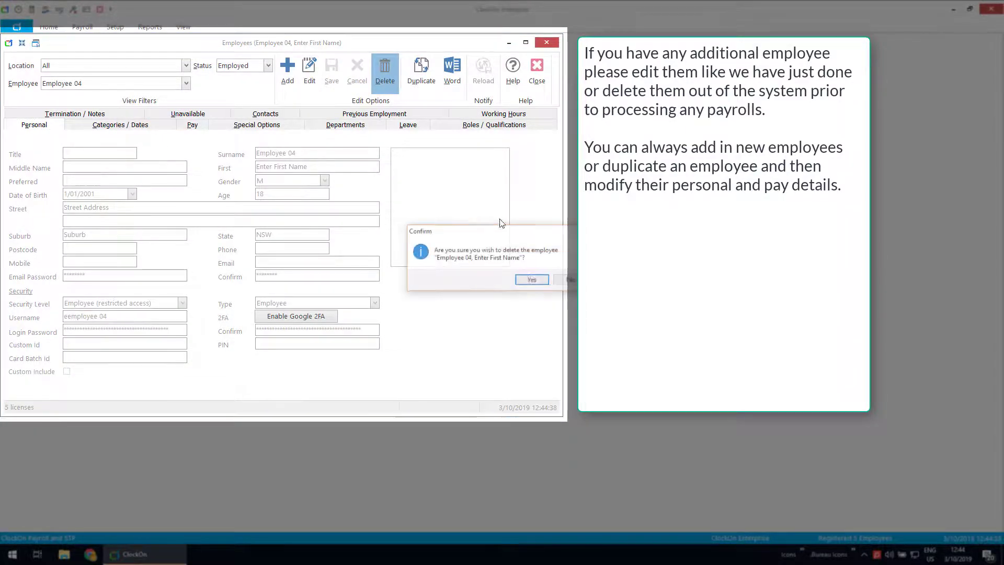
{"action": "left_click", "coordinate": [531, 280]}
{"action": "left_click", "coordinate": [186, 82]}
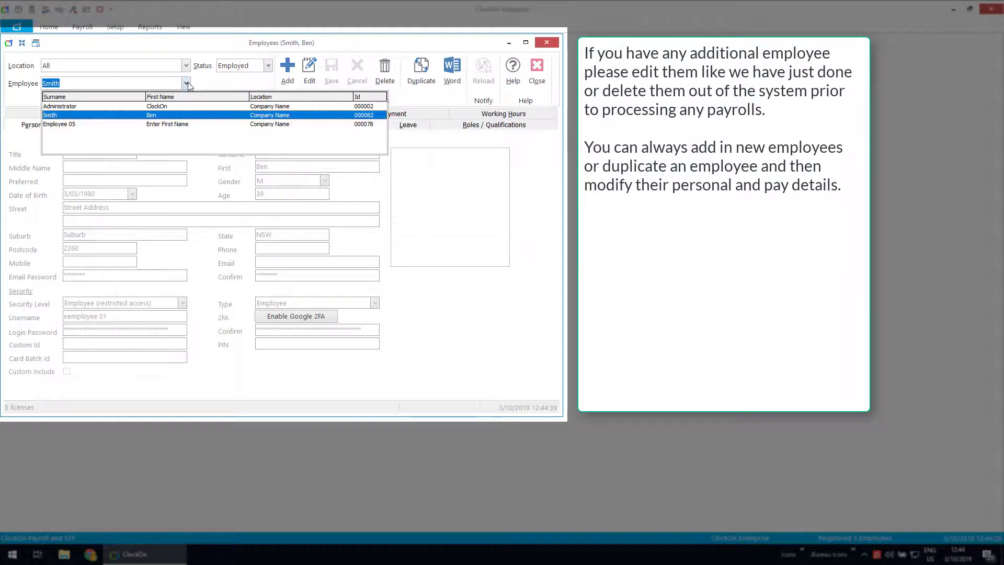
{"action": "left_click", "coordinate": [77, 126]}
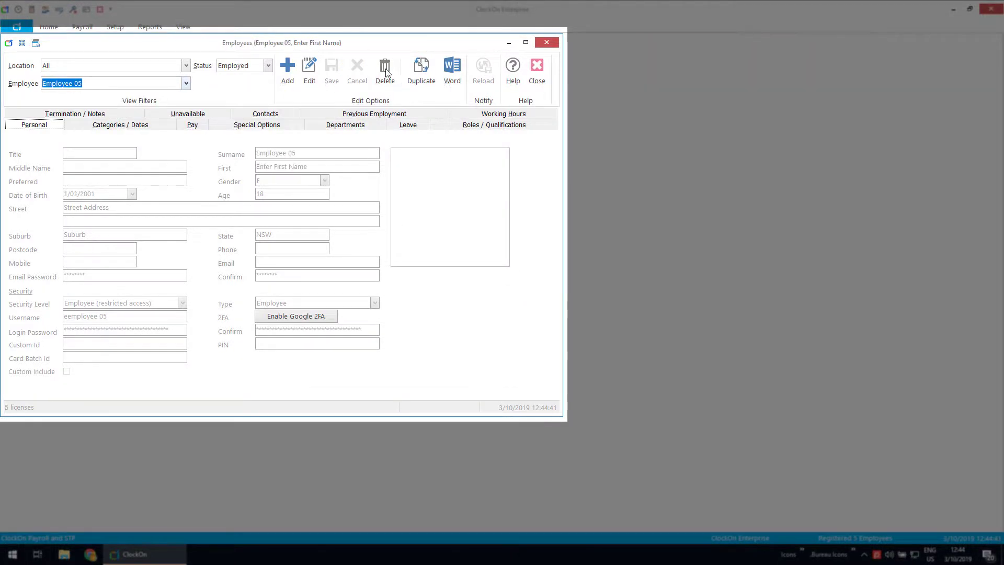
{"action": "left_click", "coordinate": [383, 70]}
{"action": "left_click", "coordinate": [531, 280]}
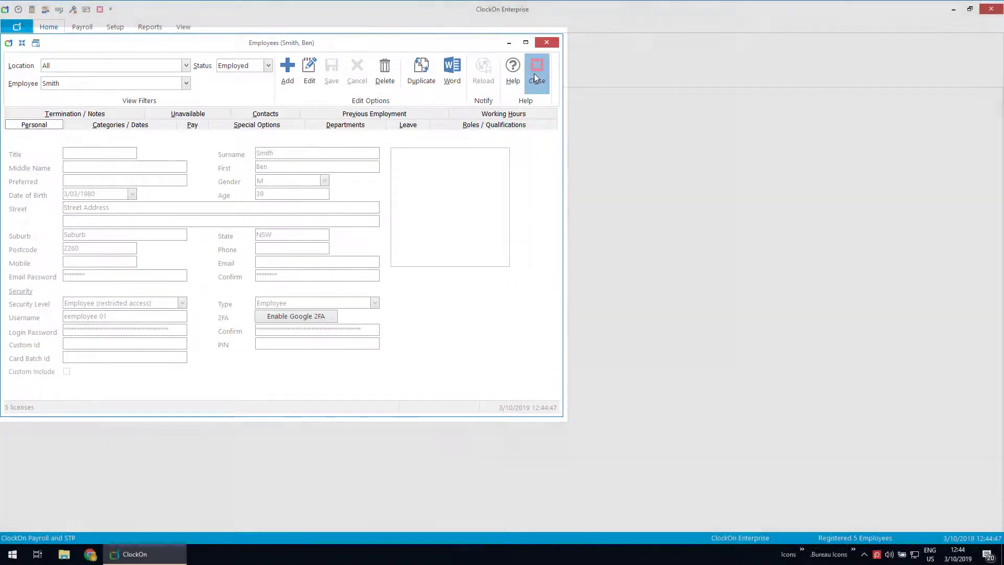
{"action": "left_click", "coordinate": [534, 74]}
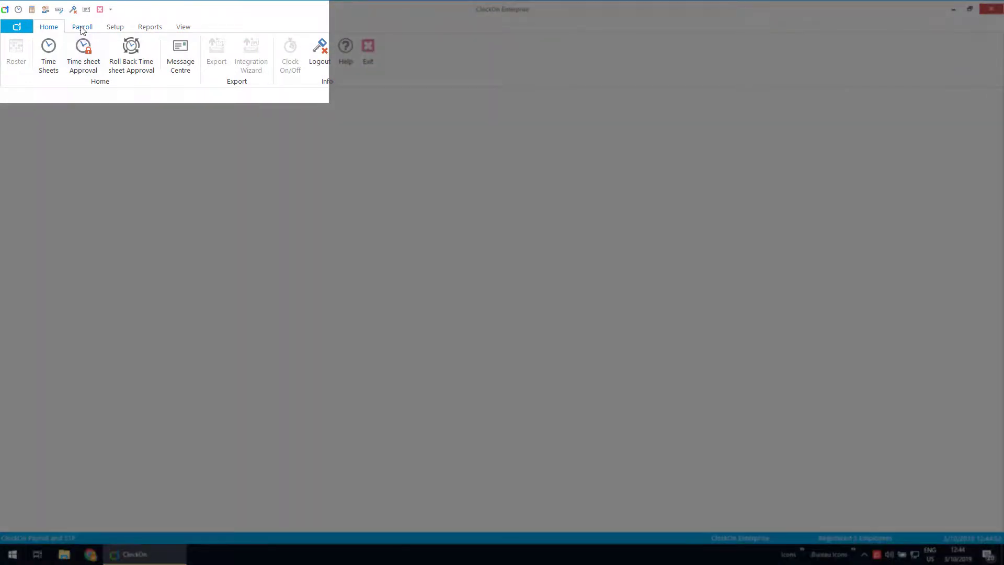
Step: Run a monthly payroll for 1/07/2019–31/07/2019 and calculate its payslips
{"action": "left_click", "coordinate": [77, 29]}
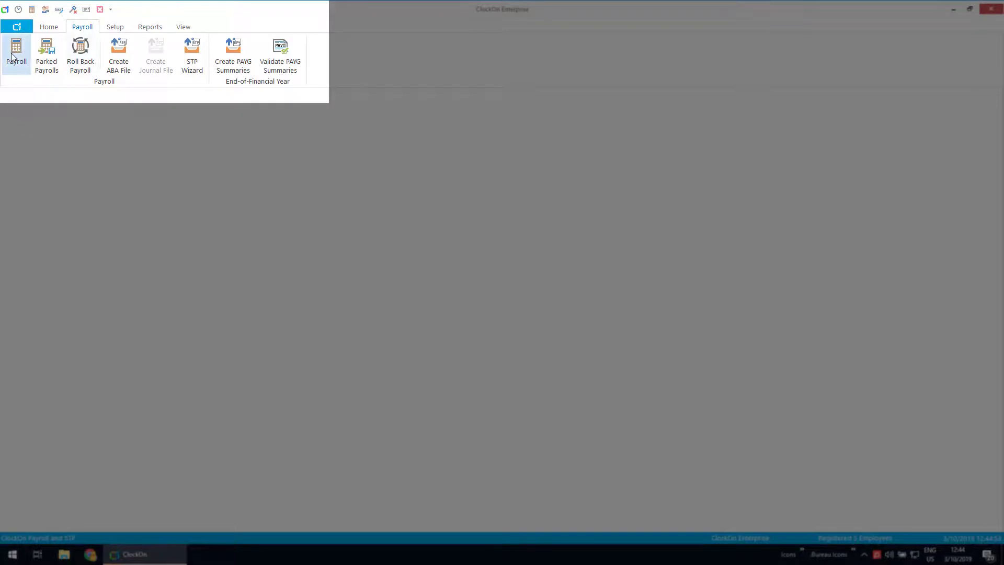
{"action": "left_click", "coordinate": [31, 10]}
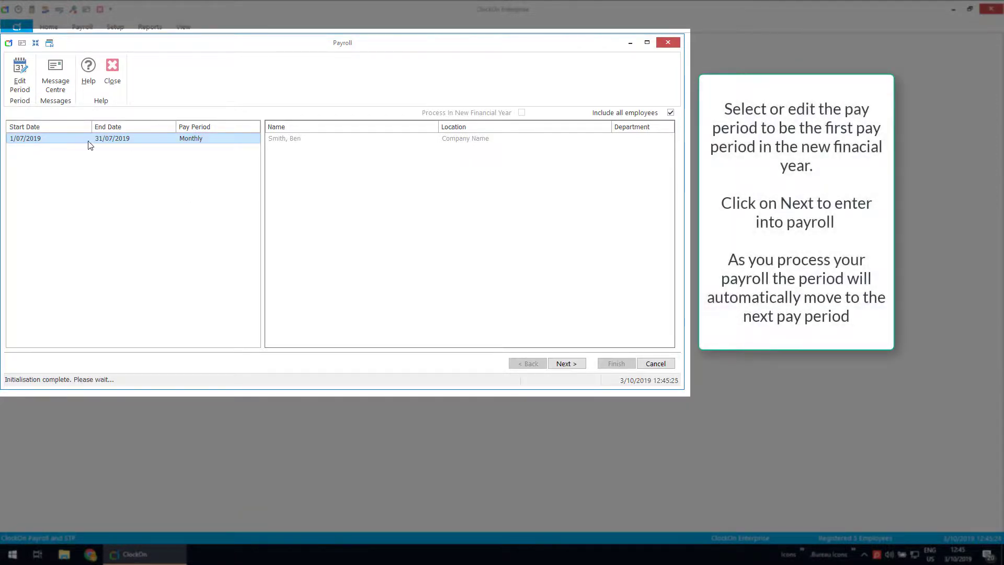
{"action": "left_click", "coordinate": [21, 74]}
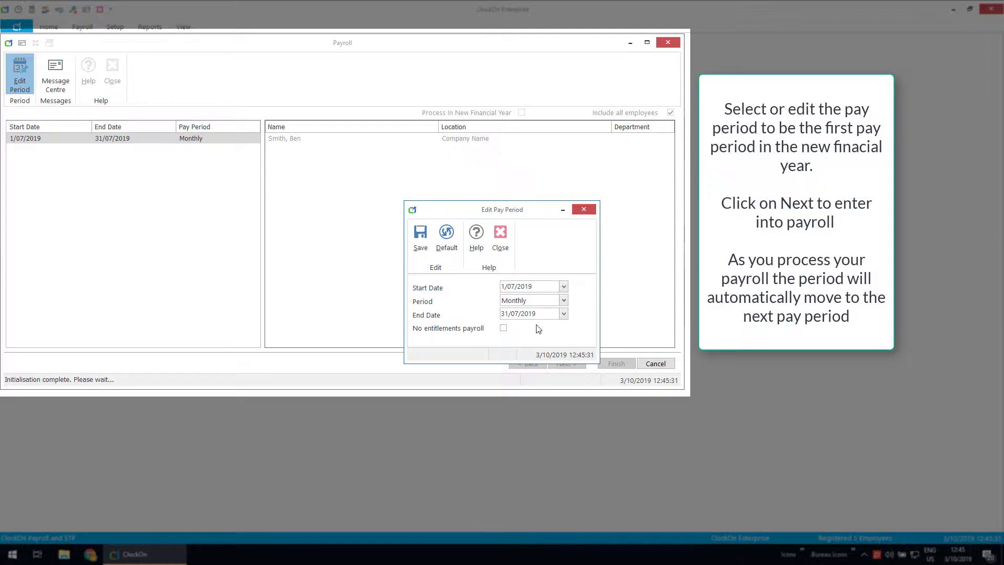
{"action": "left_click", "coordinate": [420, 243]}
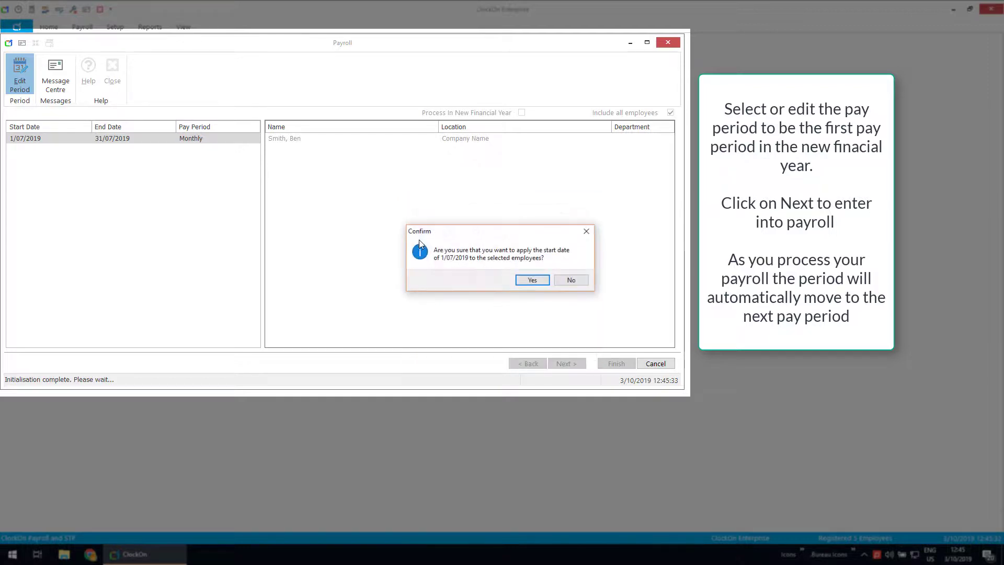
{"action": "left_click", "coordinate": [519, 280]}
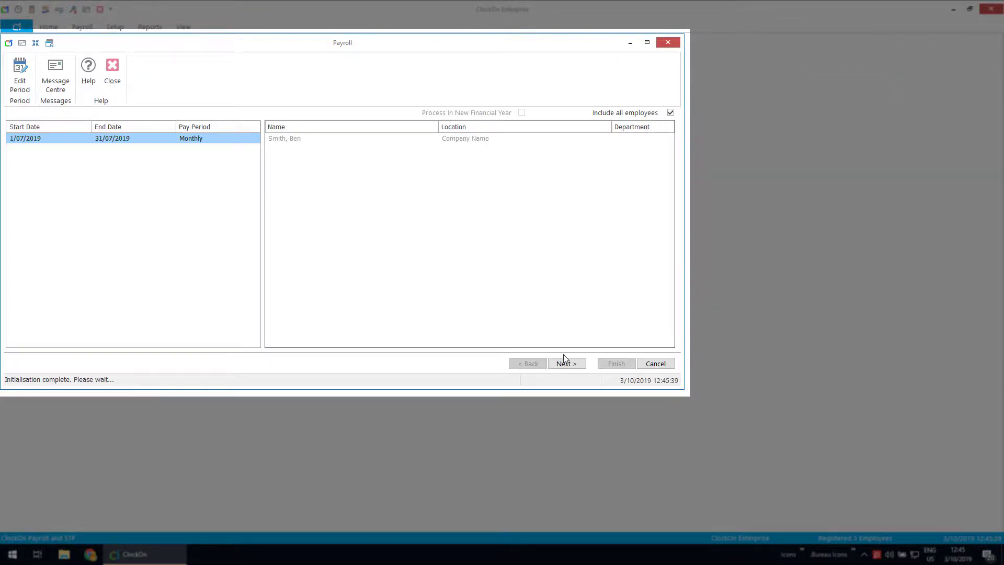
{"action": "left_click", "coordinate": [567, 364]}
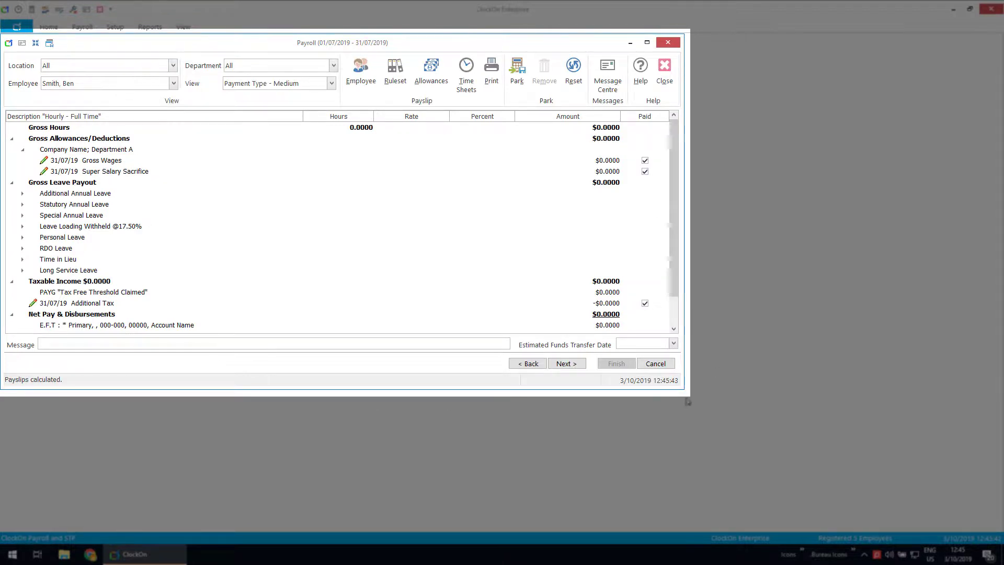
Step: Enlarge the payroll window and show the payslip at Payment Type - Medium detail
{"action": "left_click_drag", "start_coordinate": [684, 393], "coordinate": [719, 470]}
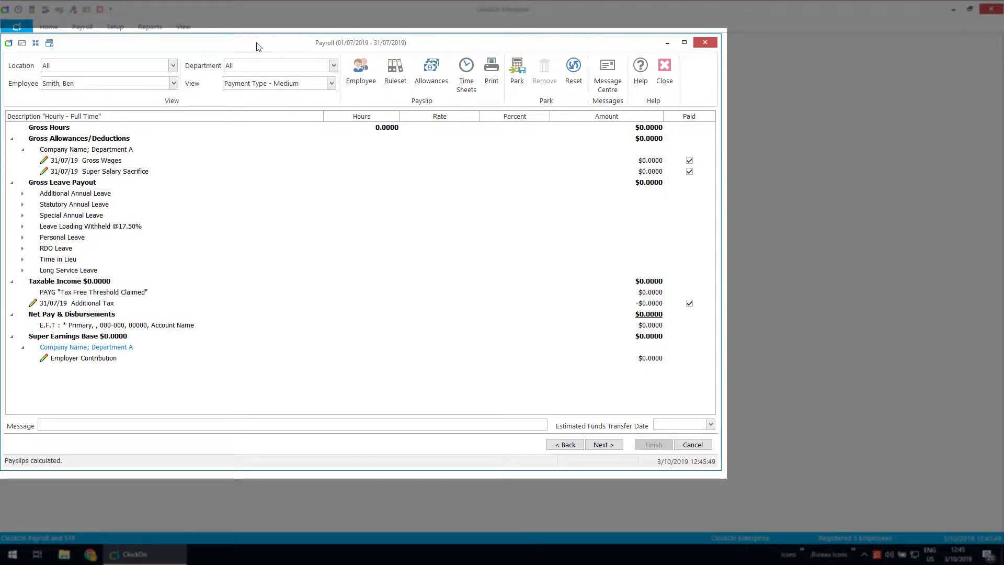
{"action": "left_click", "coordinate": [332, 84]}
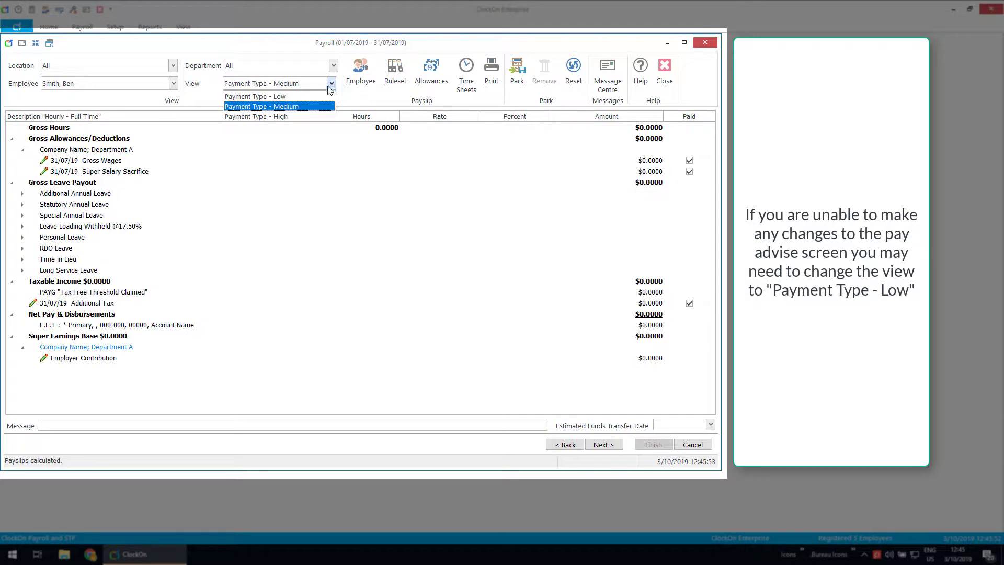
{"action": "left_click", "coordinate": [277, 96]}
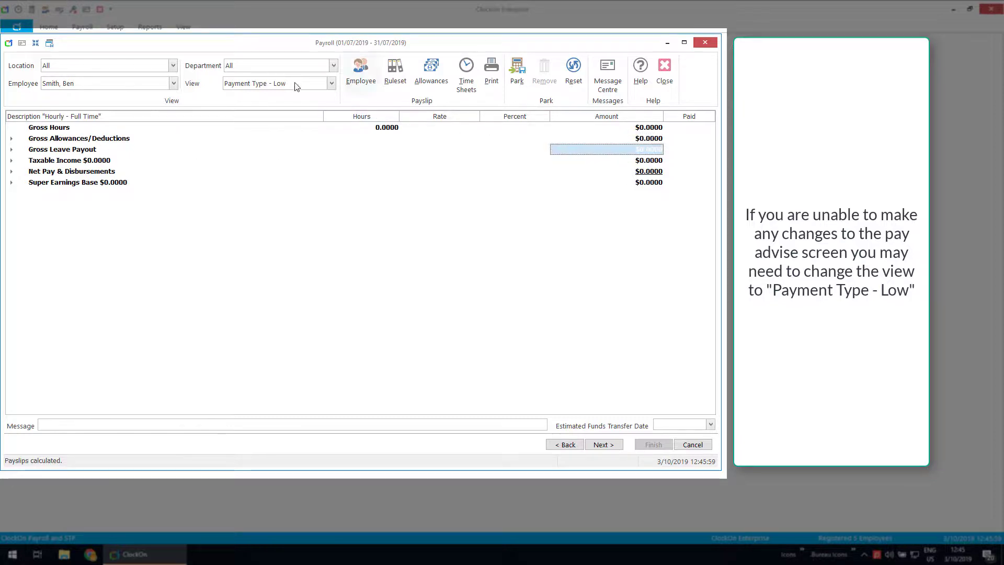
{"action": "left_click", "coordinate": [331, 84]}
{"action": "left_click", "coordinate": [304, 106]}
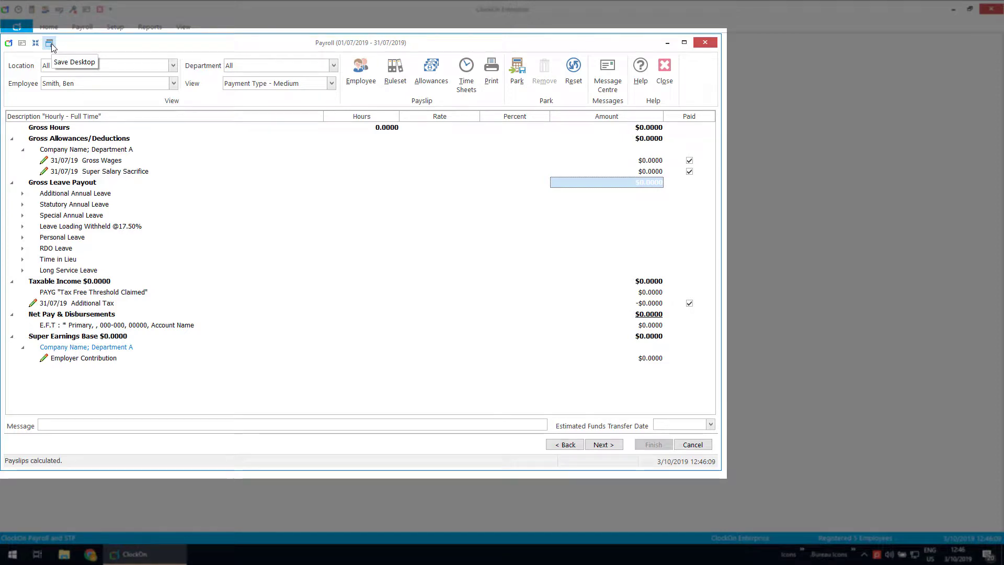
Step: Enter $2,000 gross wages and review the recalculated PAYG and super lines
{"action": "left_click", "coordinate": [99, 162]}
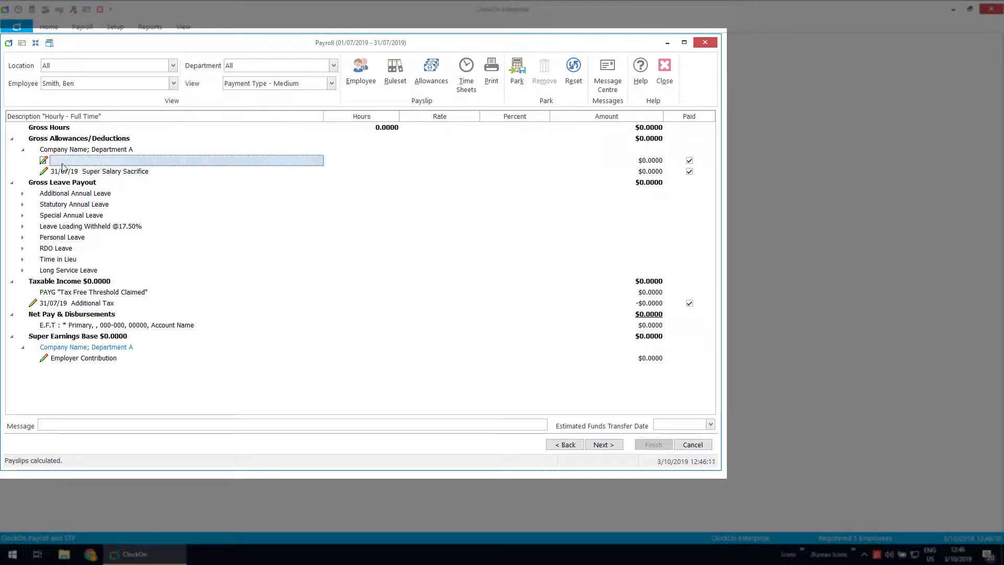
{"action": "left_click", "coordinate": [647, 162]}
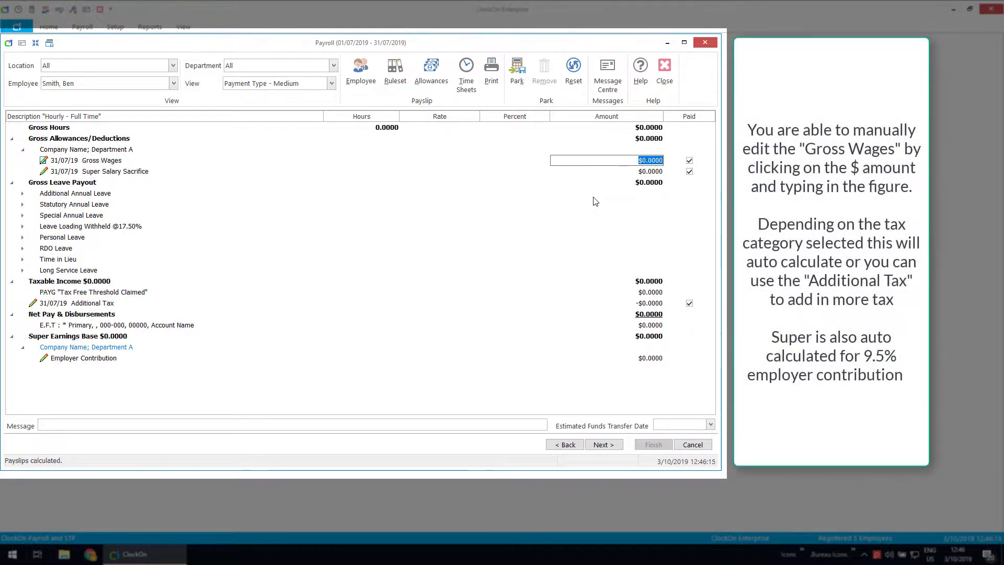
{"action": "type", "text": "2000"}
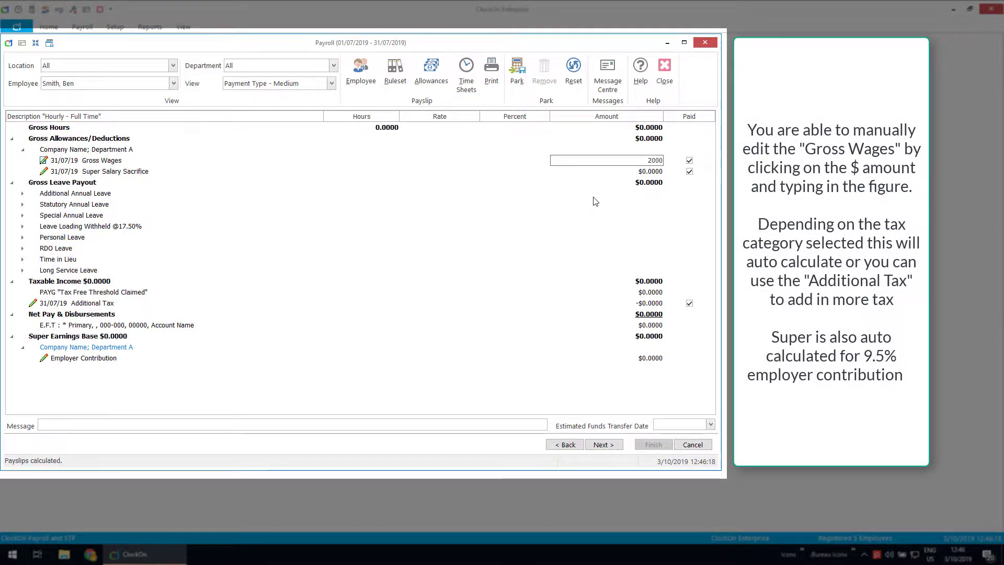
{"action": "key", "text": "Return"}
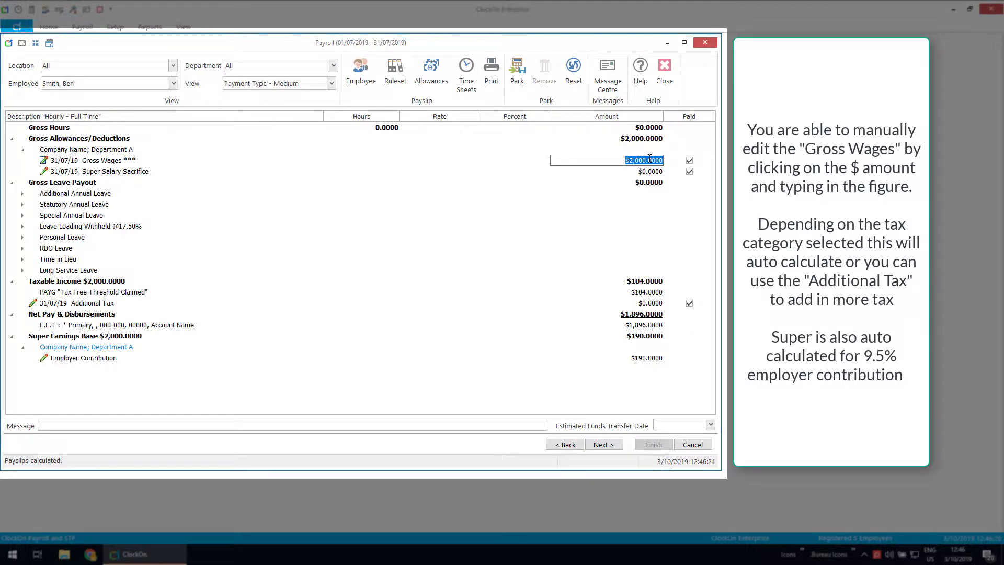
{"action": "left_click", "coordinate": [64, 296]}
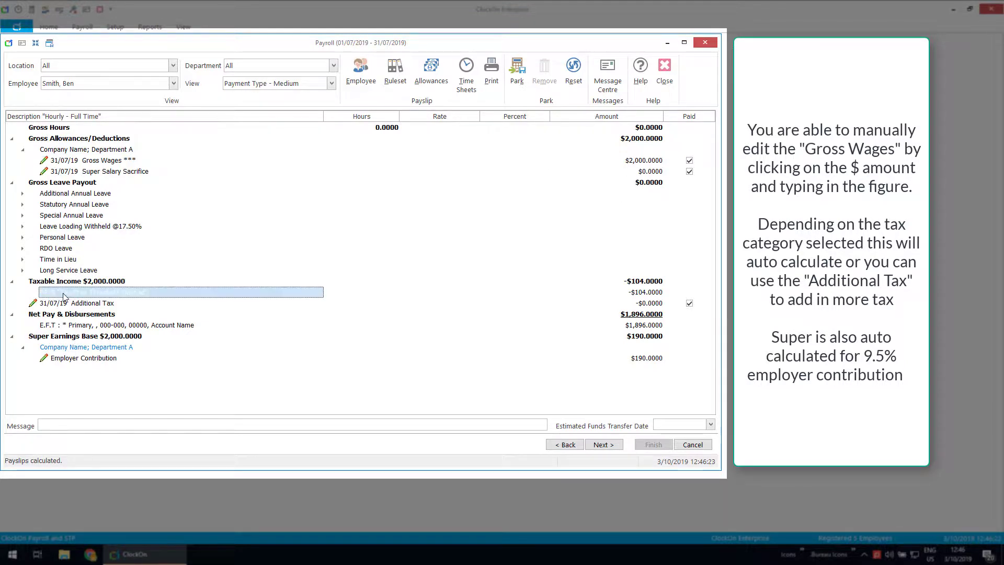
{"action": "left_click", "coordinate": [668, 296]}
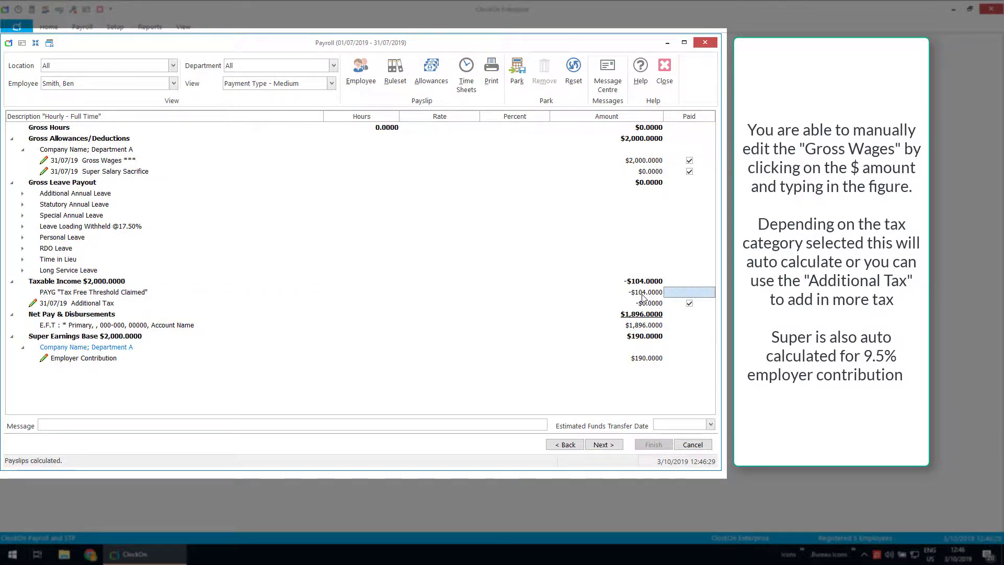
{"action": "left_click", "coordinate": [683, 338]}
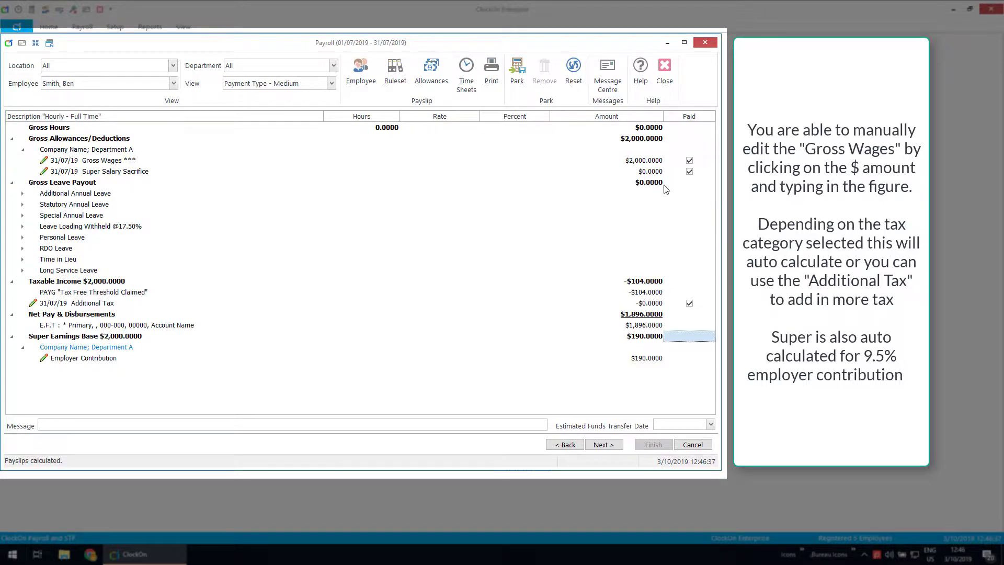
{"action": "left_click", "coordinate": [654, 172]}
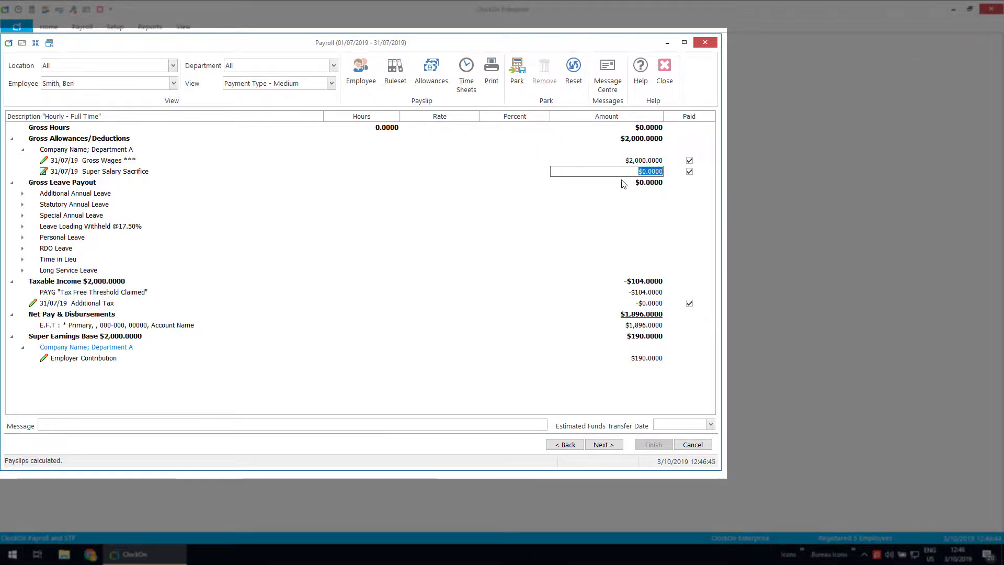
{"action": "left_click", "coordinate": [425, 77]}
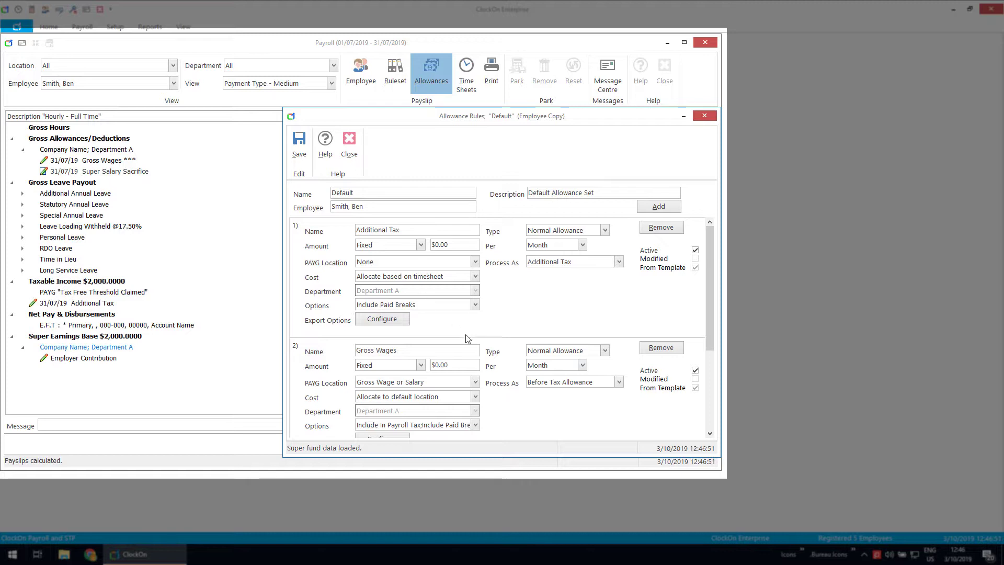
Step: Set allowance rules to $2,500 gross wages and $500 super salary sacrifice, then save
{"action": "left_click_drag", "start_coordinate": [453, 365], "coordinate": [384, 366]}
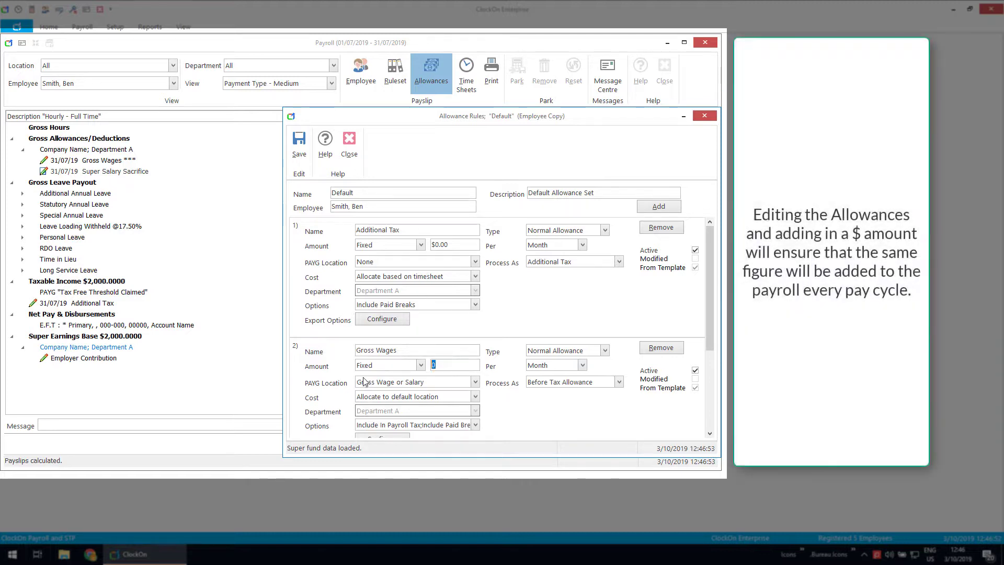
{"action": "type", "text": "2500"}
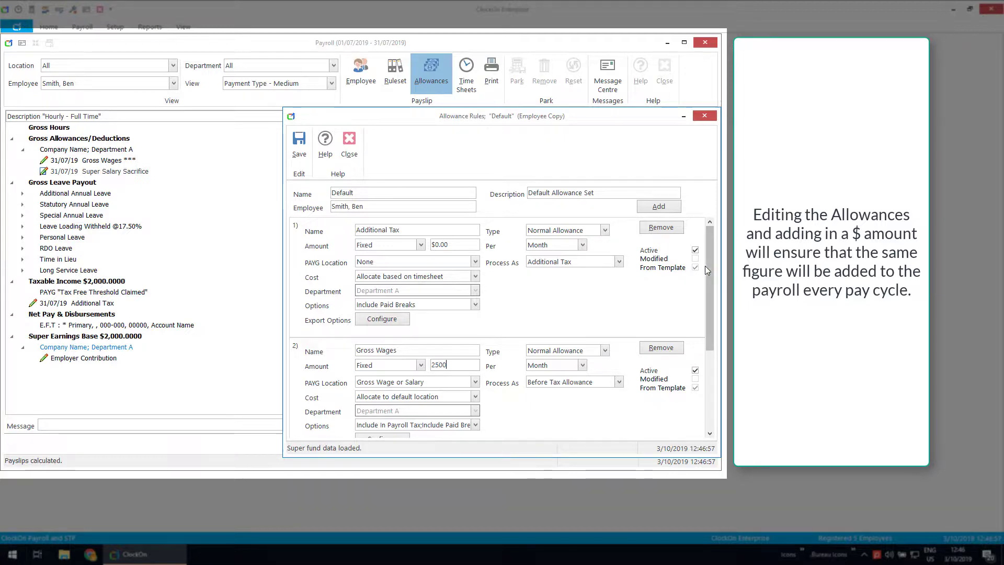
{"action": "left_click_drag", "start_coordinate": [706, 267], "coordinate": [705, 354]}
{"action": "left_click_drag", "start_coordinate": [458, 347], "coordinate": [223, 318]}
{"action": "type", "text": "50"}
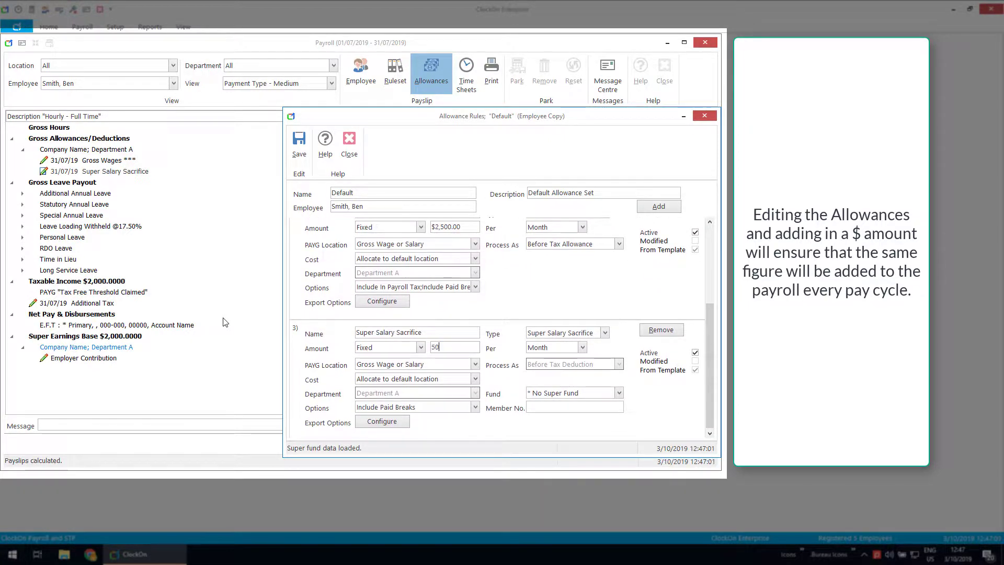
{"action": "type", "text": "0"}
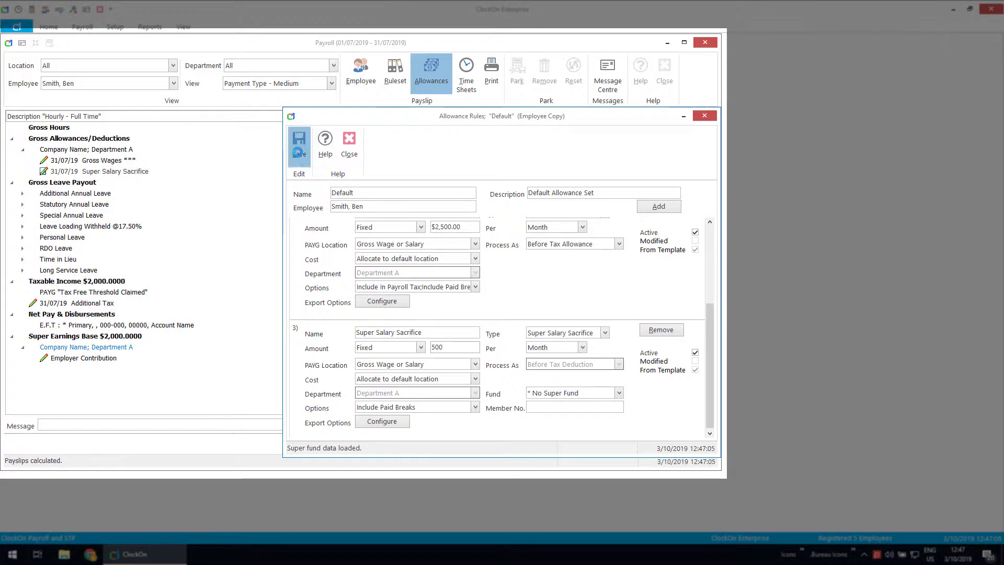
{"action": "left_click", "coordinate": [298, 152]}
{"action": "left_click", "coordinate": [594, 204]}
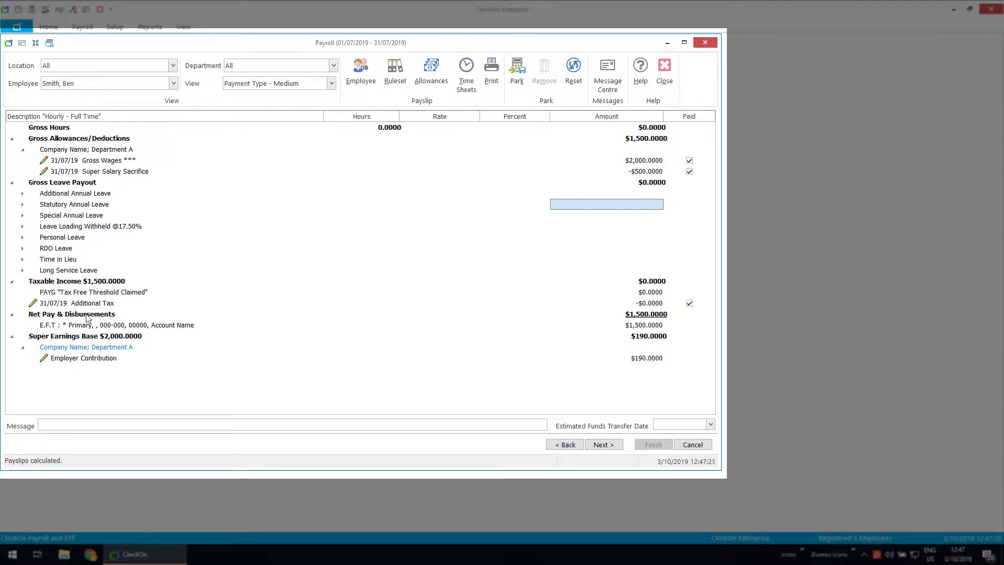
{"action": "left_click", "coordinate": [650, 305]}
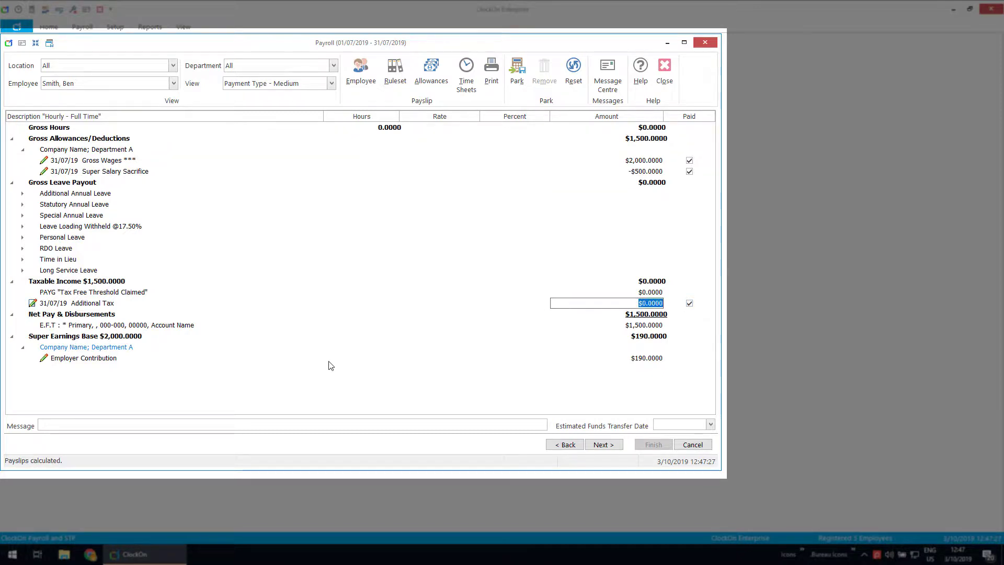
Step: Enter $50 additional tax and a $200 employer contribution on the payslip
{"action": "type", "text": "50"}
{"action": "key", "text": "Return"}
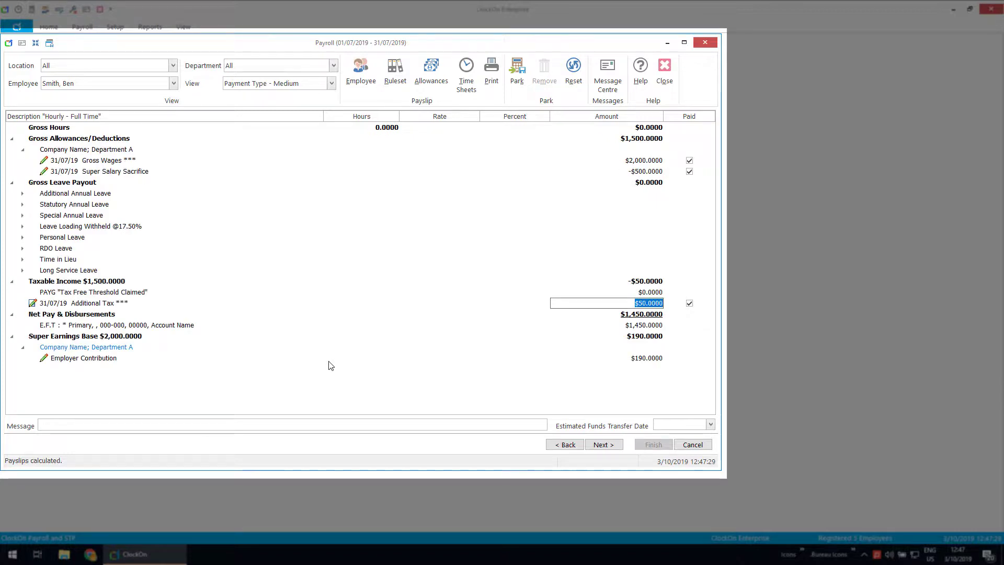
{"action": "left_click", "coordinate": [647, 359]}
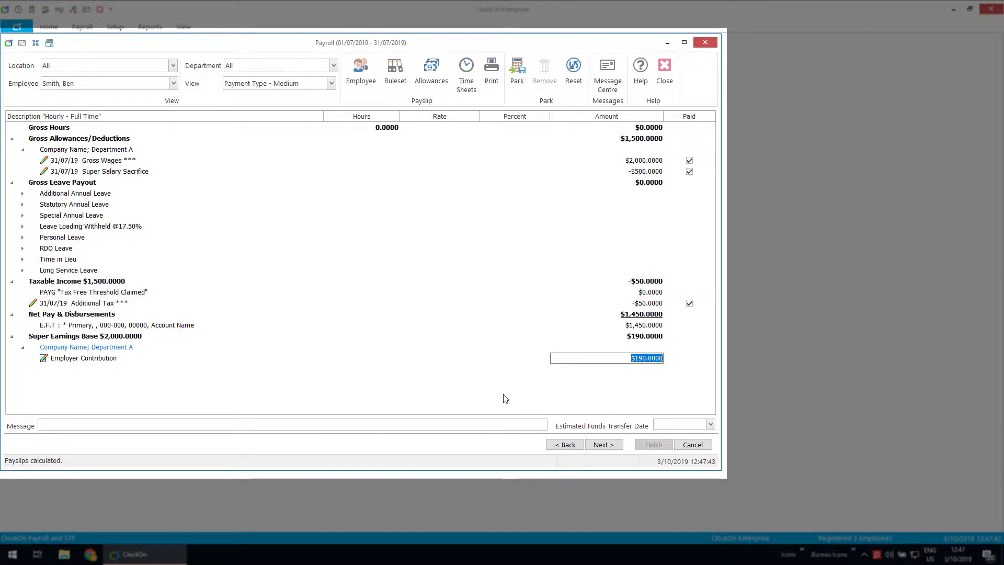
{"action": "type", "text": "200"}
{"action": "key", "text": "Return"}
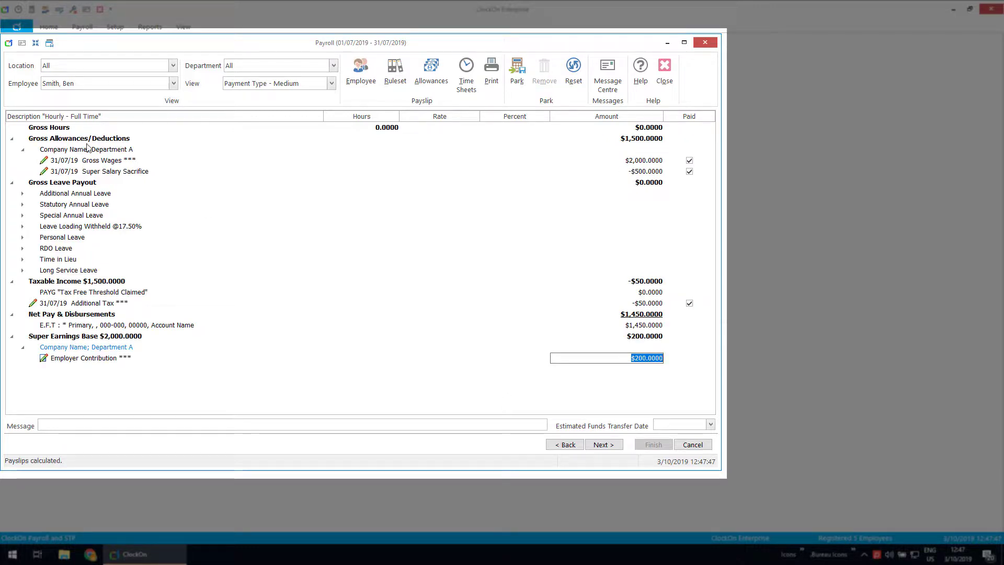
Step: Review the Gross Wages, Super Salary Sacrifice, Additional Tax and Employer Contribution lines
{"action": "left_click", "coordinate": [45, 162]}
{"action": "left_click", "coordinate": [44, 173]}
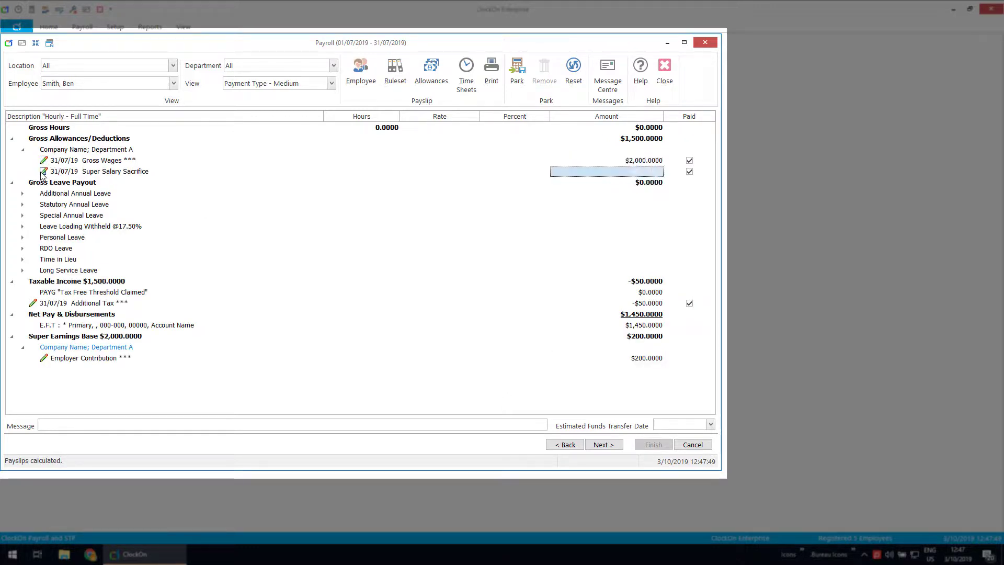
{"action": "left_click", "coordinate": [29, 305]}
{"action": "left_click", "coordinate": [43, 352]}
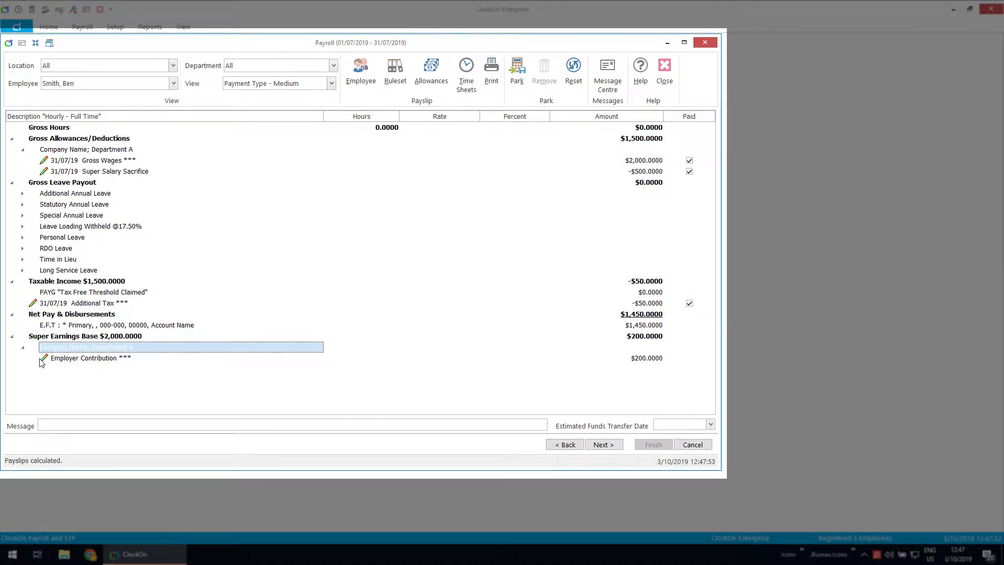
{"action": "left_click", "coordinate": [46, 360]}
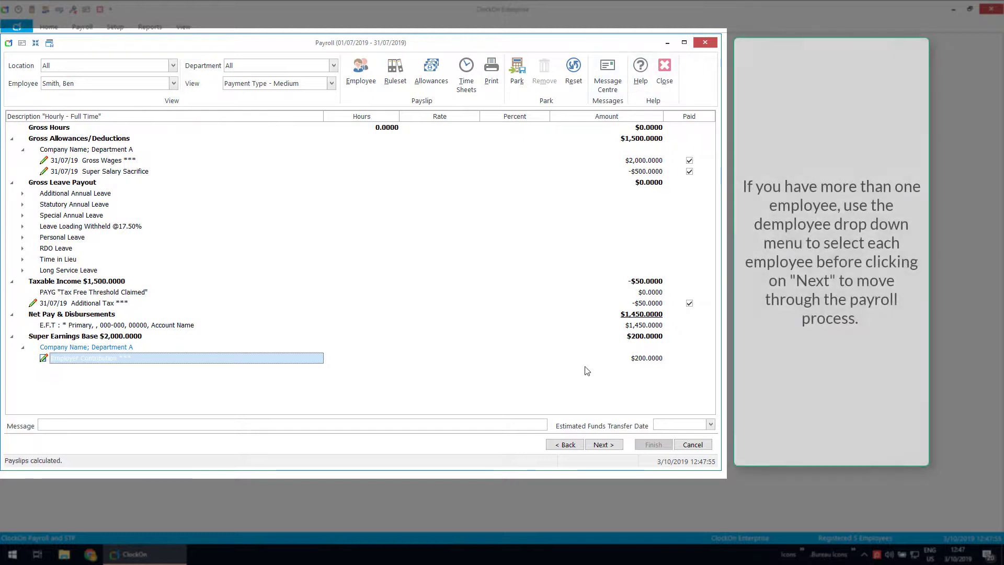
{"action": "left_click", "coordinate": [173, 83]}
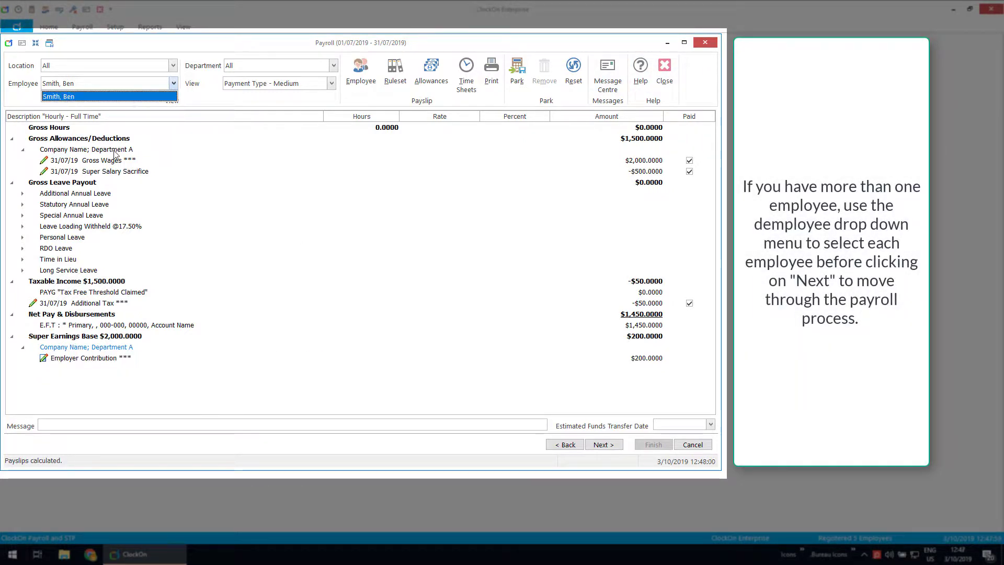
Step: Process the July 2019 payroll from its overview totals, confirming the irreversible processing
{"action": "left_click", "coordinate": [606, 447]}
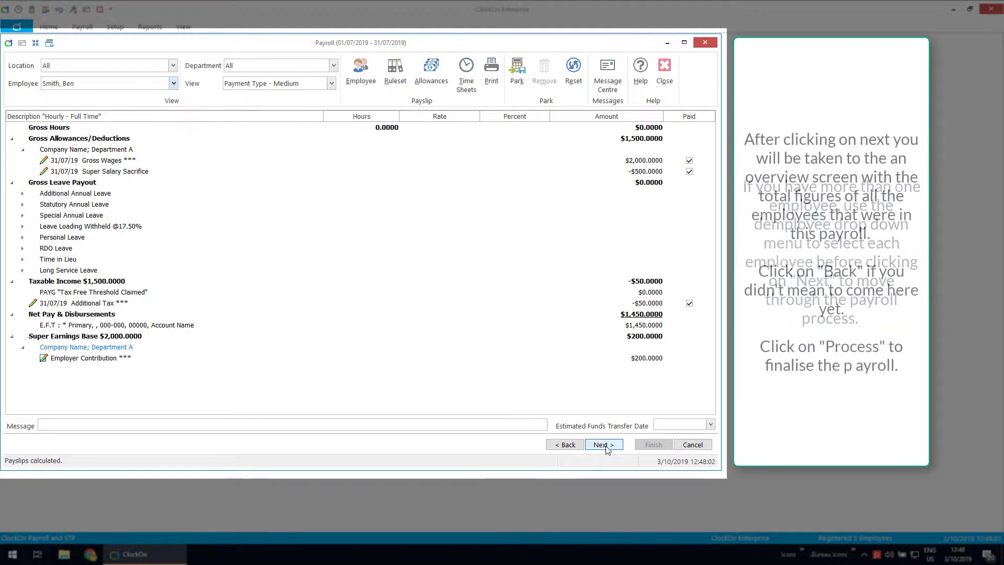
{"action": "left_click", "coordinate": [604, 445]}
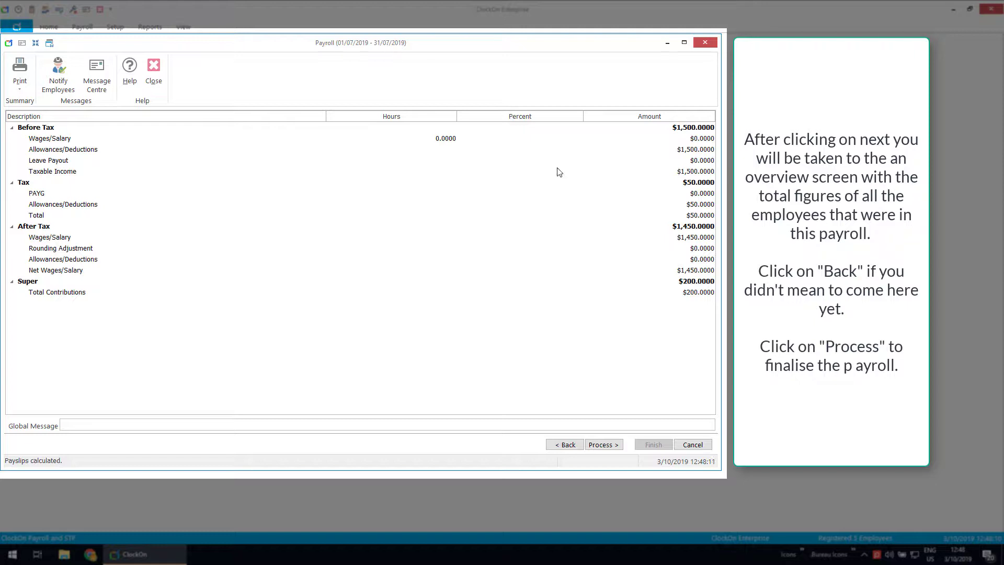
{"action": "left_click", "coordinate": [601, 445]}
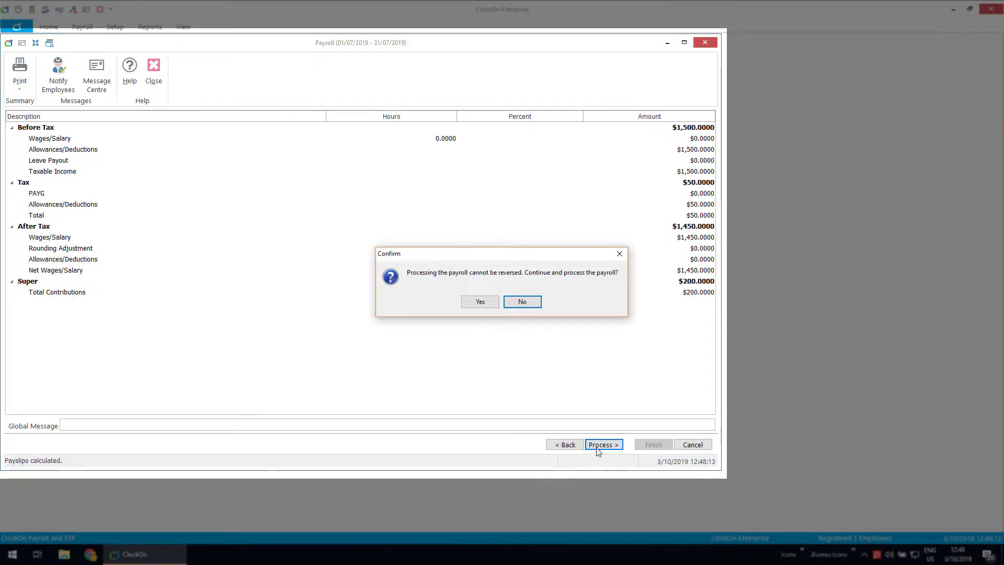
{"action": "left_click", "coordinate": [479, 302]}
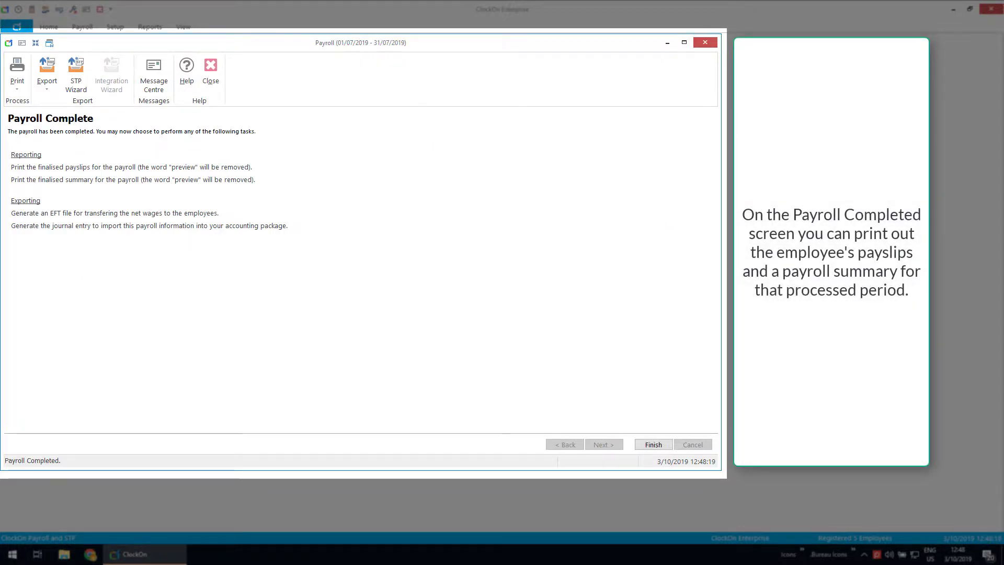
{"action": "left_click", "coordinate": [18, 79]}
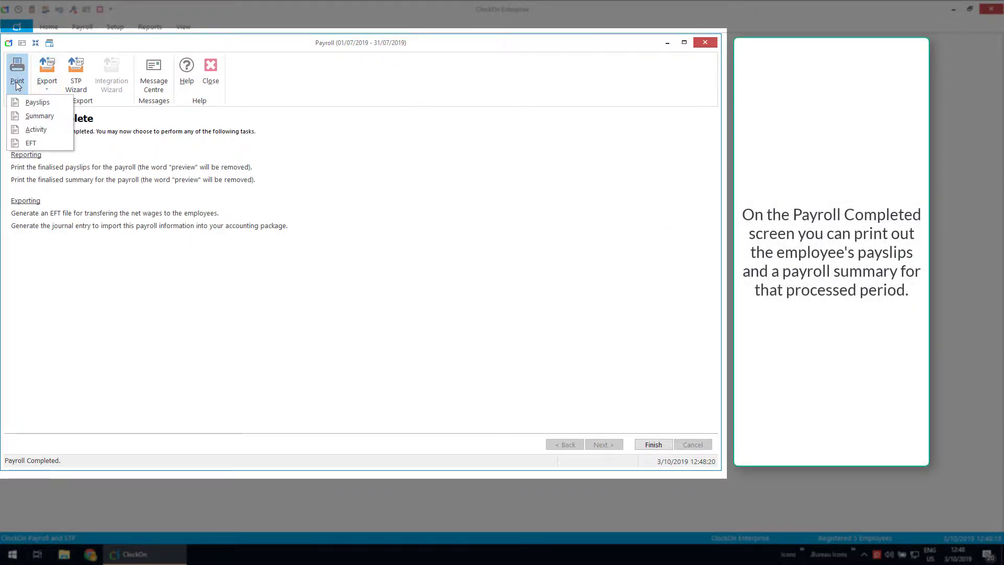
Step: Preview the Payroll Summary (Compact) and set printing to a PDF File
{"action": "left_click", "coordinate": [39, 116]}
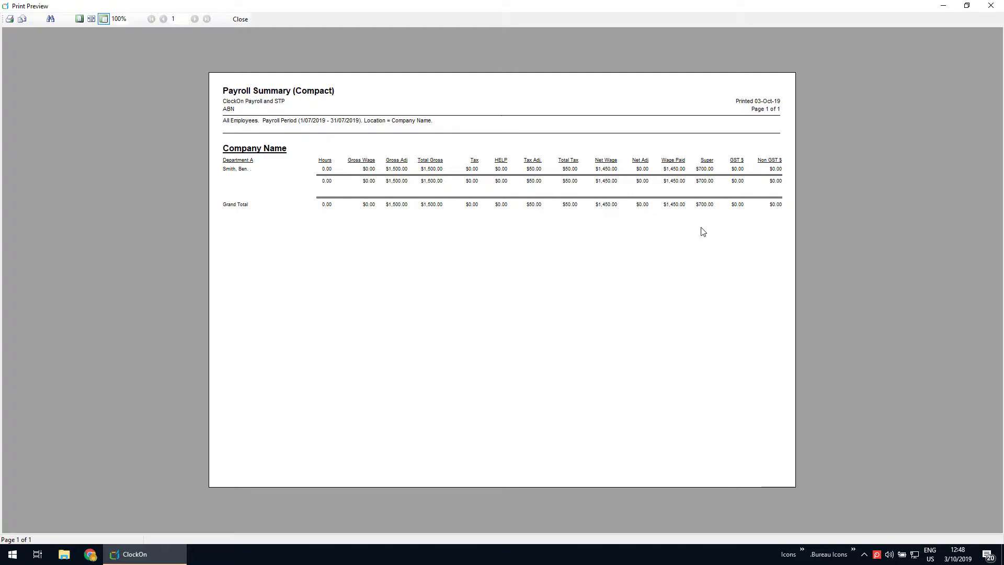
{"action": "left_click", "coordinate": [10, 19]}
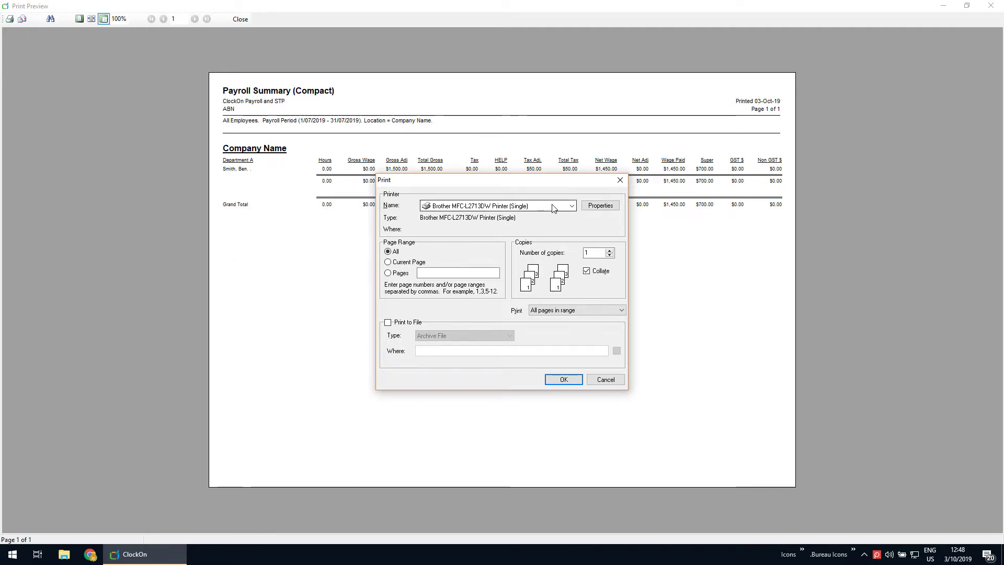
{"action": "left_click", "coordinate": [387, 322]}
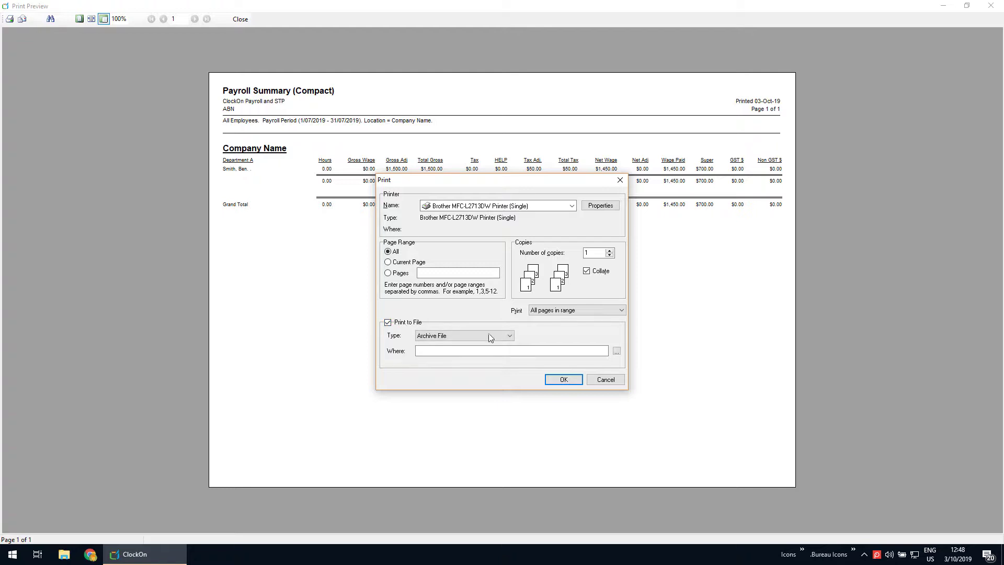
{"action": "left_click", "coordinate": [510, 337]}
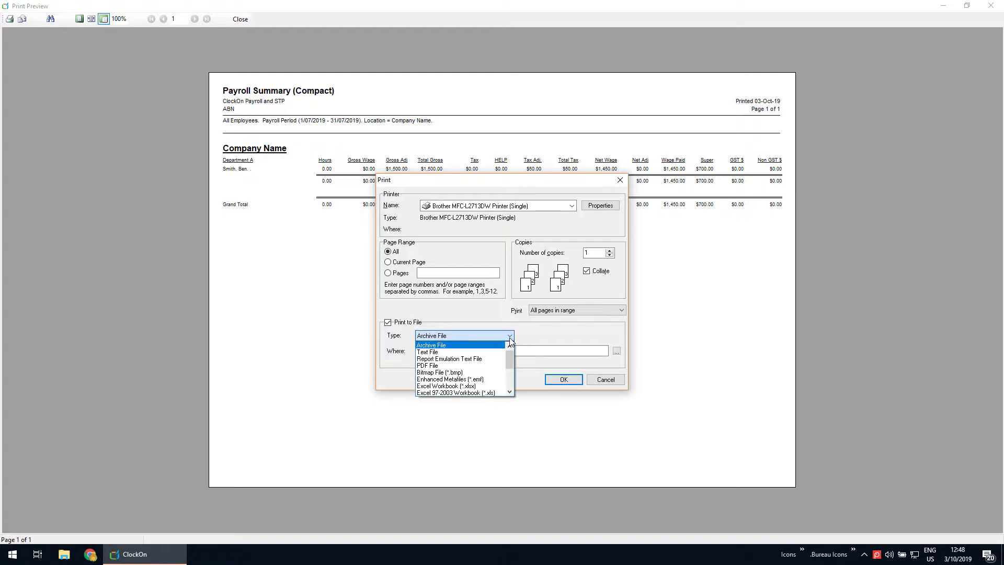
{"action": "left_click", "coordinate": [442, 365]}
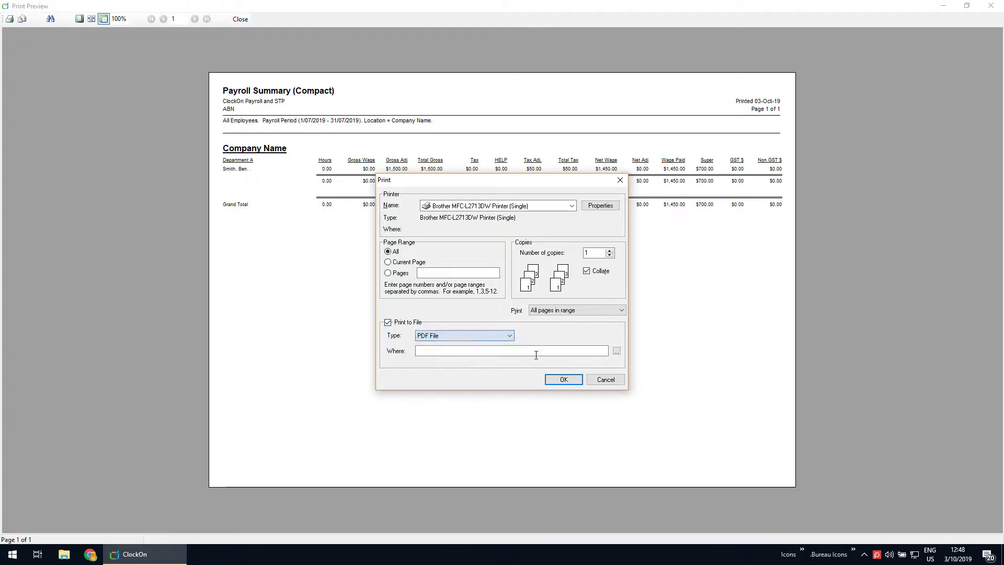
Step: Abandon saving the PDF, cancel printing, and close the Payroll Summary preview
{"action": "left_click", "coordinate": [616, 350]}
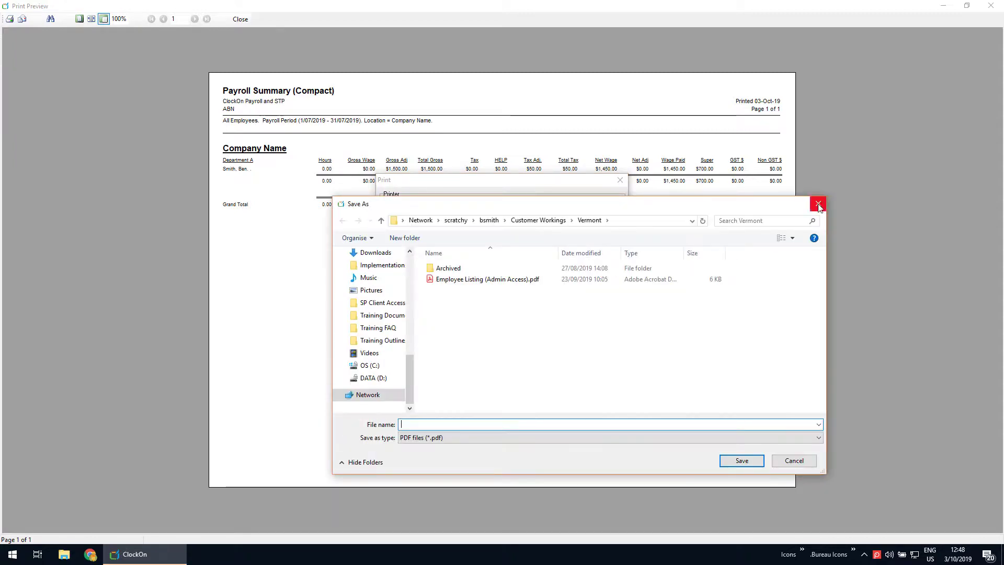
{"action": "left_click", "coordinate": [818, 205]}
{"action": "left_click", "coordinate": [606, 379]}
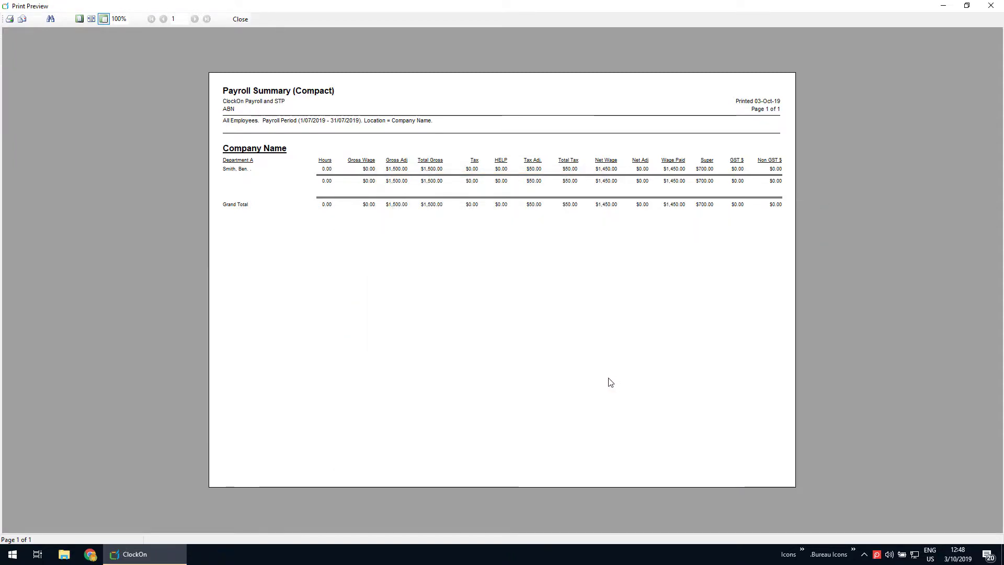
{"action": "left_click", "coordinate": [241, 19]}
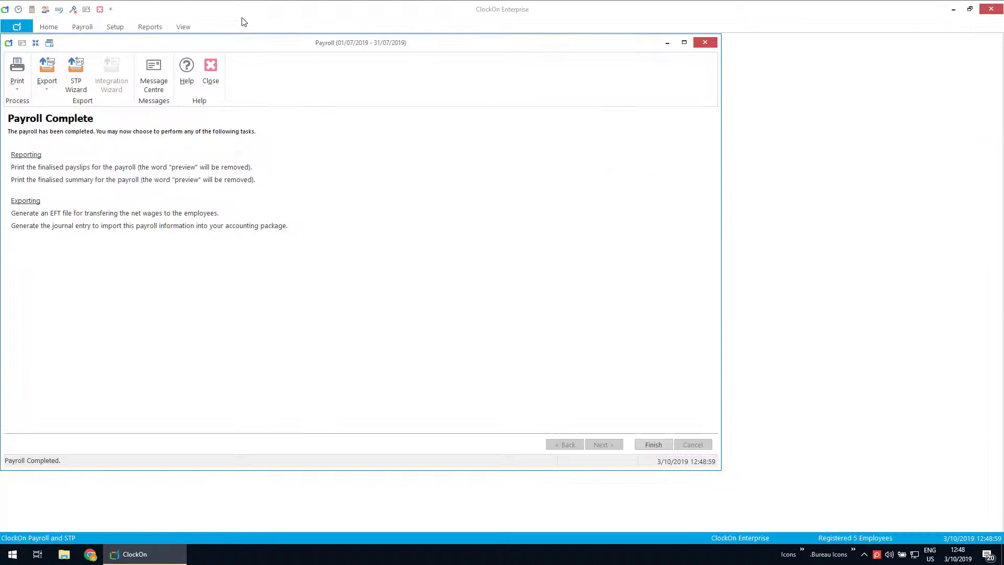
Step: Cancel the STP Wizard submission and finish, closing the completed July payroll
{"action": "left_click", "coordinate": [78, 83]}
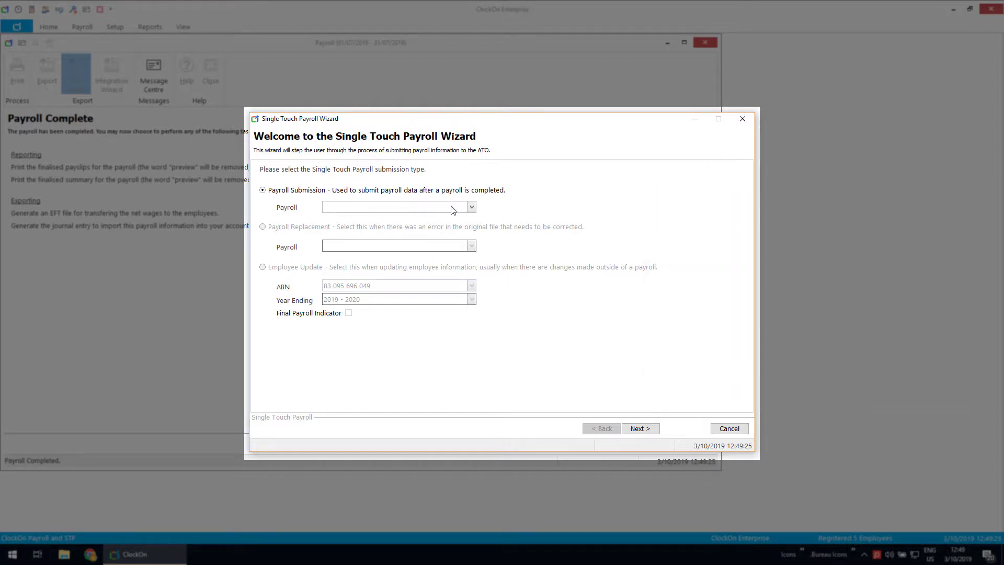
{"action": "left_click", "coordinate": [729, 429]}
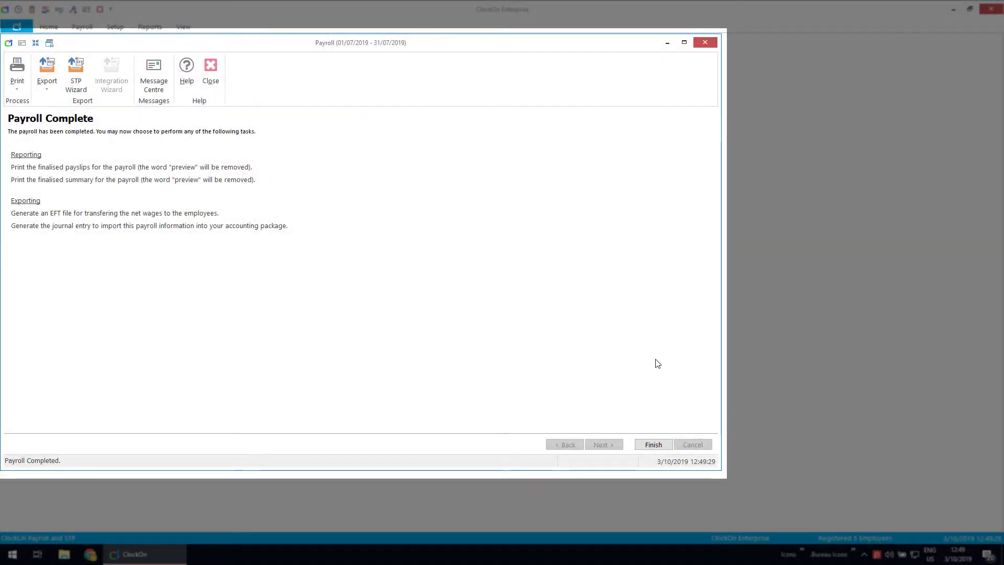
{"action": "left_click", "coordinate": [653, 444]}
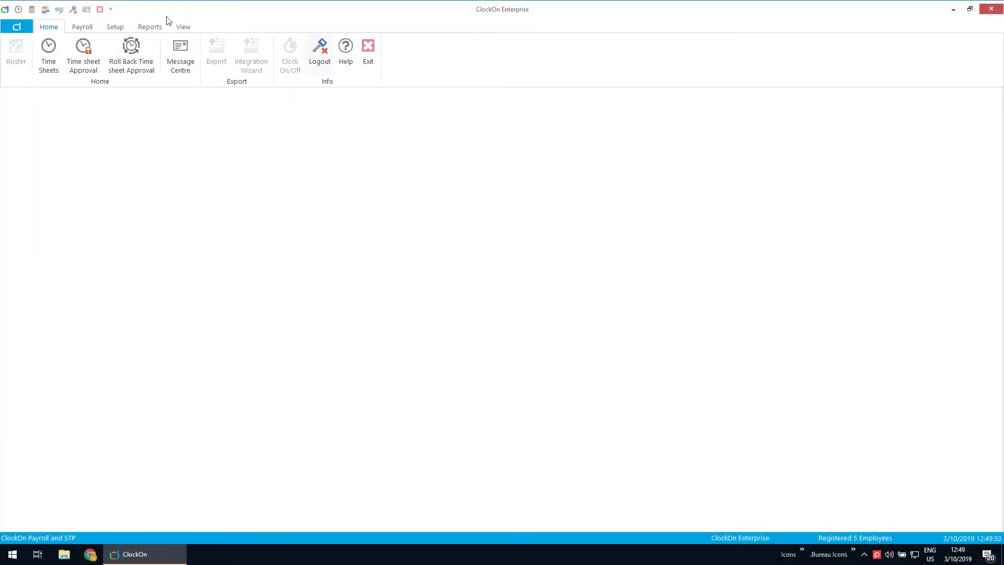
Step: Start the August 2019 payroll and confirm Gross Wages of $2,500
{"action": "left_click", "coordinate": [82, 28]}
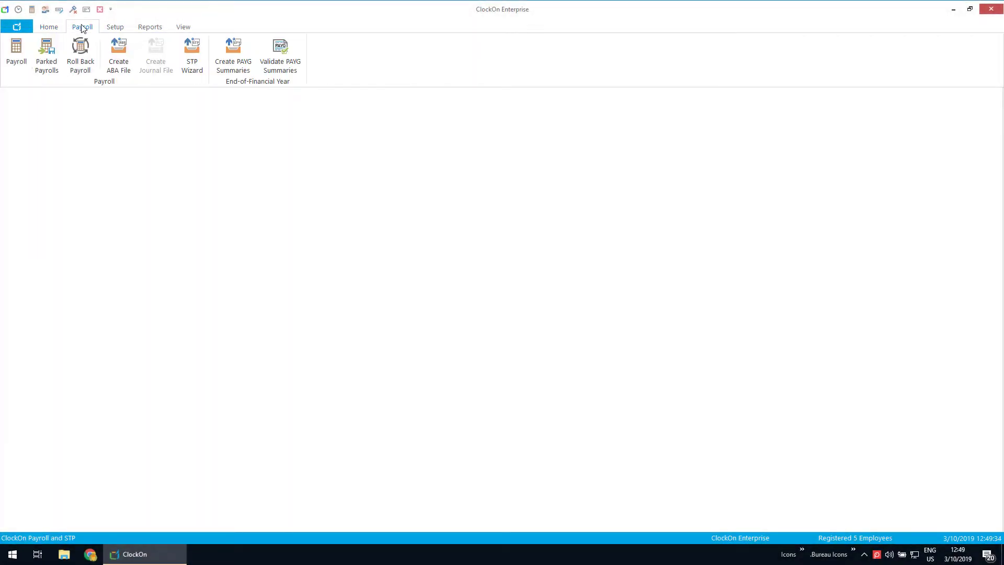
{"action": "left_click", "coordinate": [25, 56]}
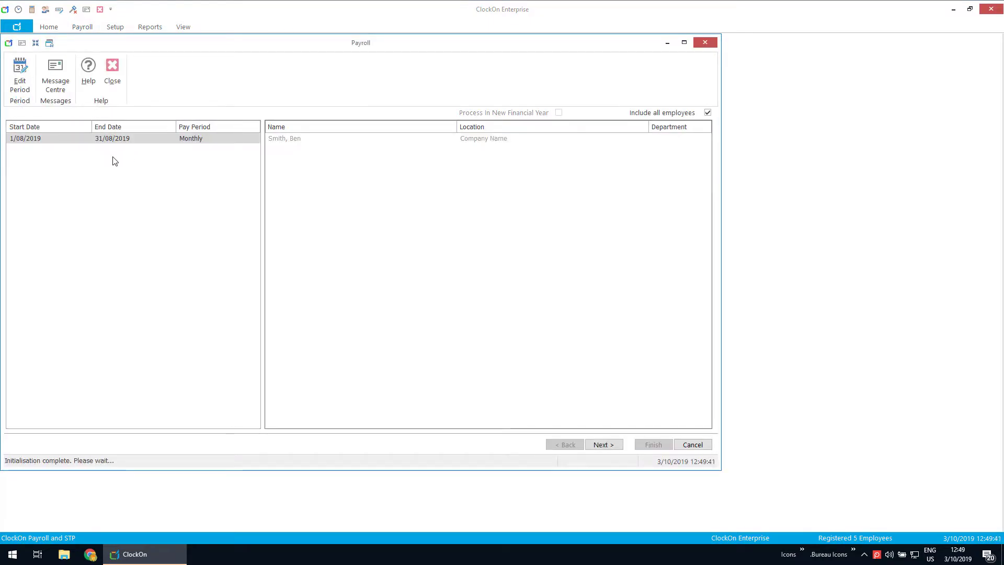
{"action": "left_click", "coordinate": [602, 443]}
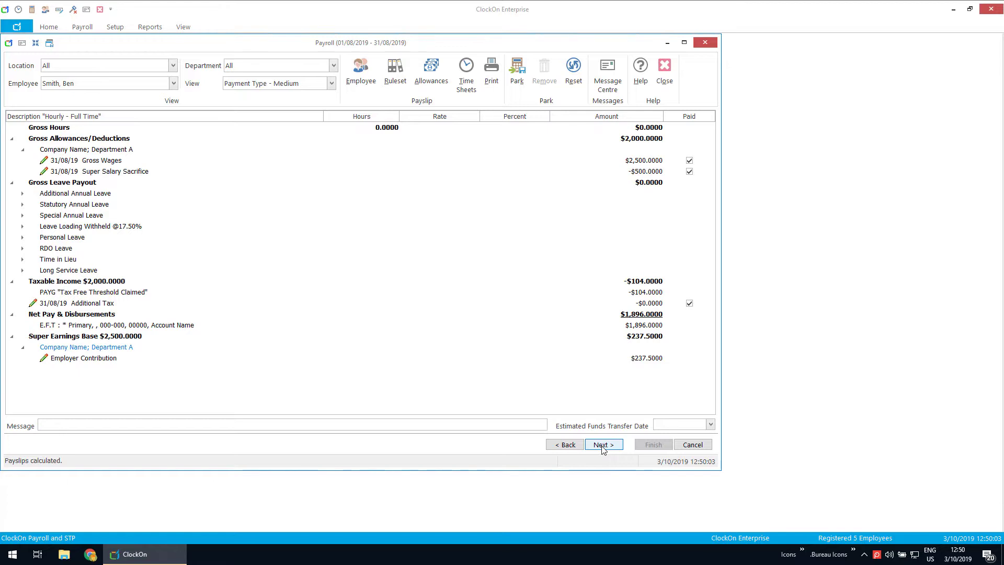
{"action": "double_click", "coordinate": [654, 161]}
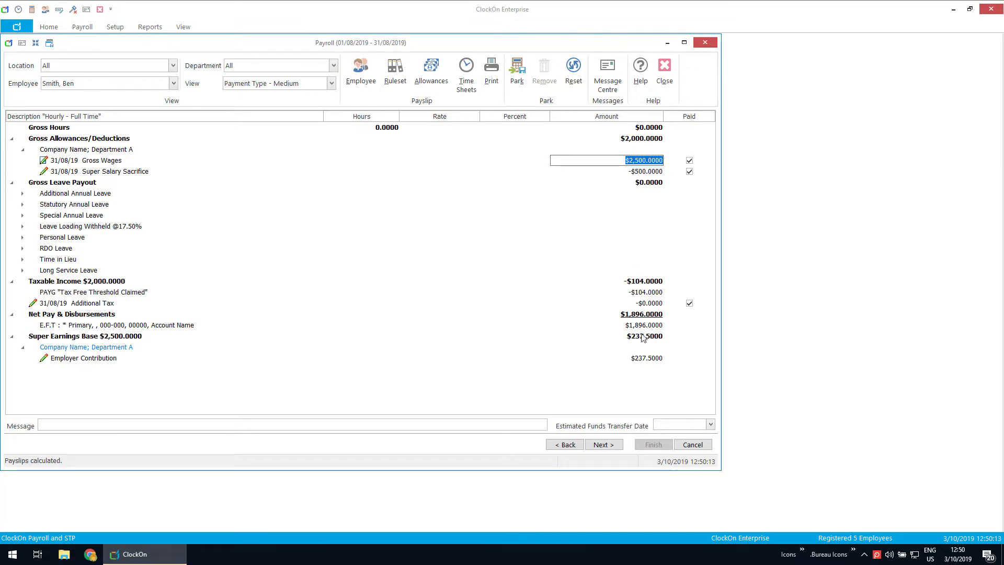
{"action": "left_click", "coordinate": [616, 400]}
Step: Process the August payroll ($1,896 net, $237.50 super) and close it
{"action": "left_click", "coordinate": [611, 446]}
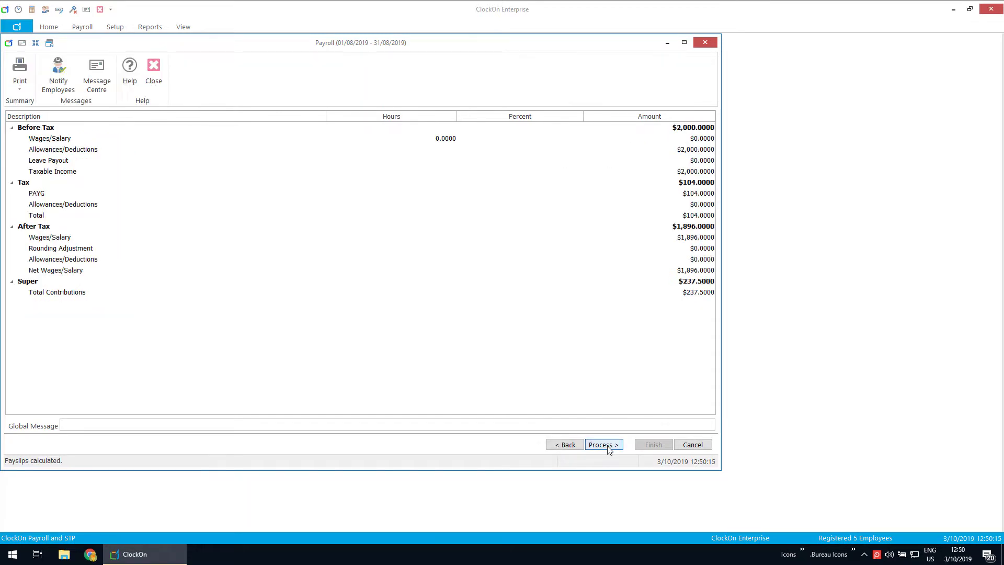
{"action": "left_click", "coordinate": [603, 446]}
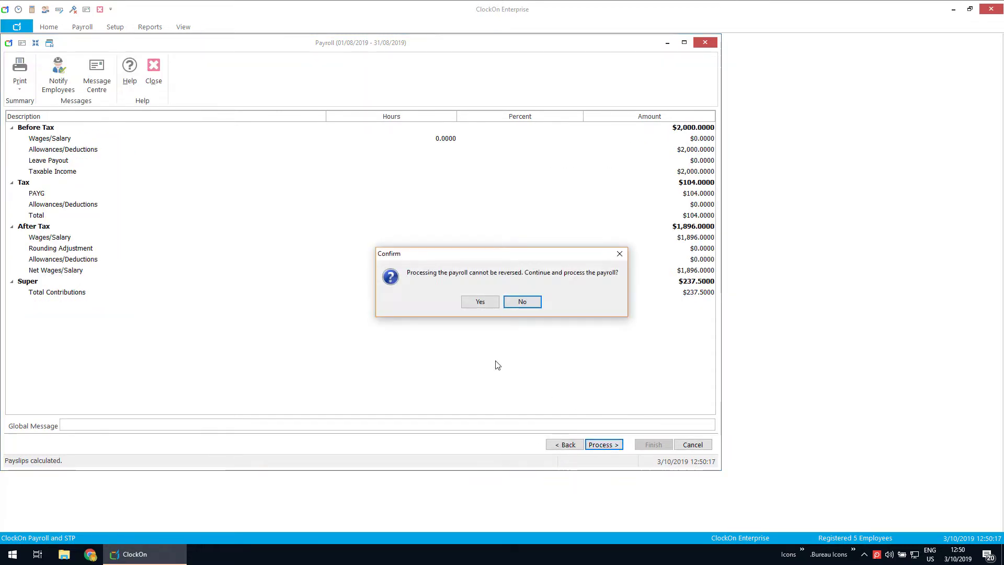
{"action": "left_click", "coordinate": [476, 302]}
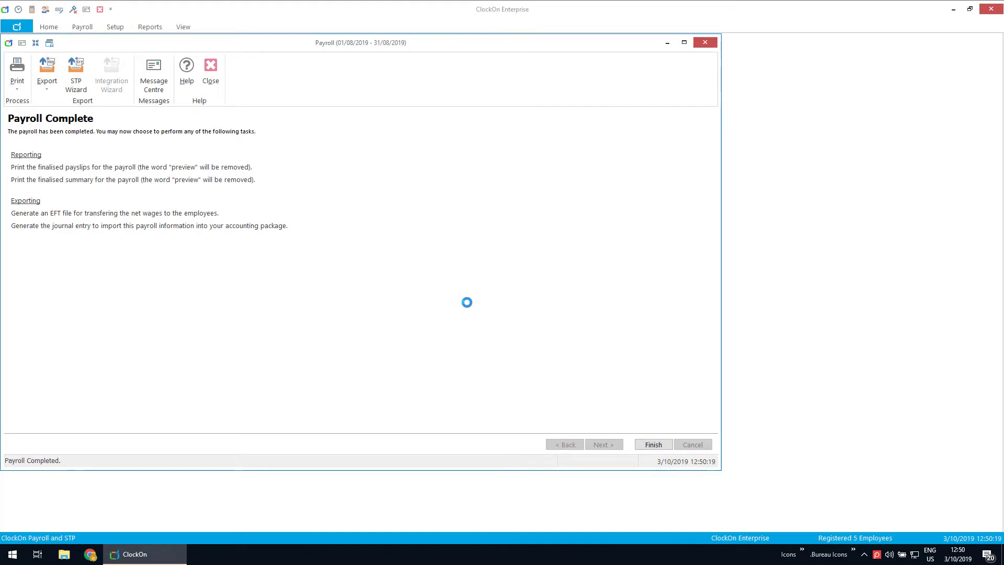
{"action": "left_click", "coordinate": [653, 444]}
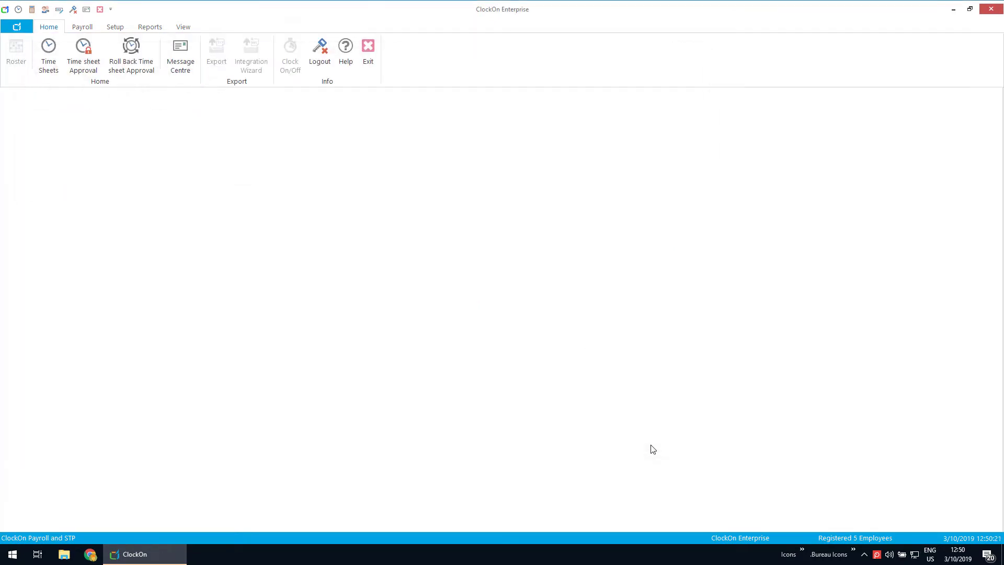
{"action": "left_click", "coordinate": [82, 29]}
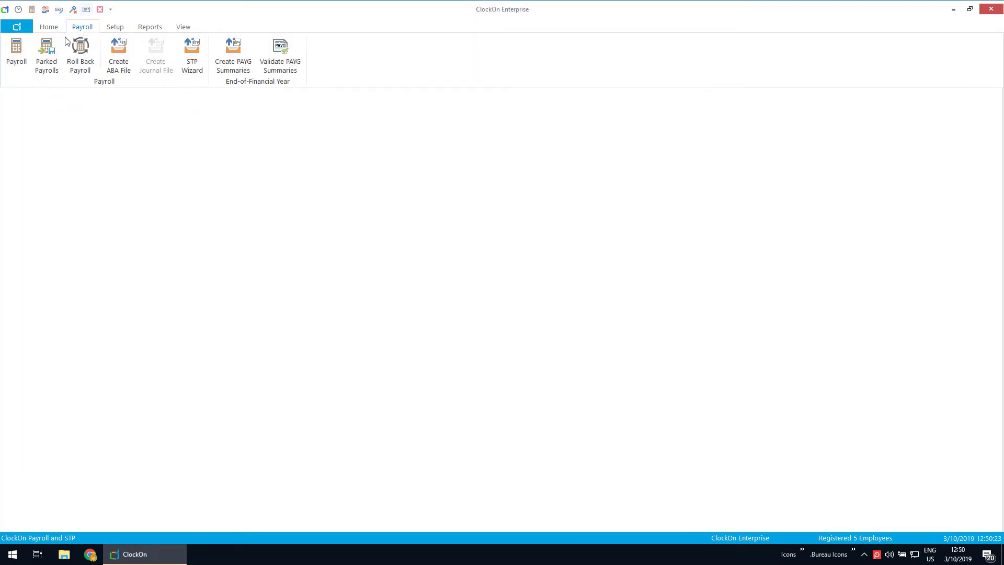
Step: Process the 1/09/2019–30/09/2019 payroll, confirming it, and dismiss the print options unused
{"action": "left_click", "coordinate": [15, 52]}
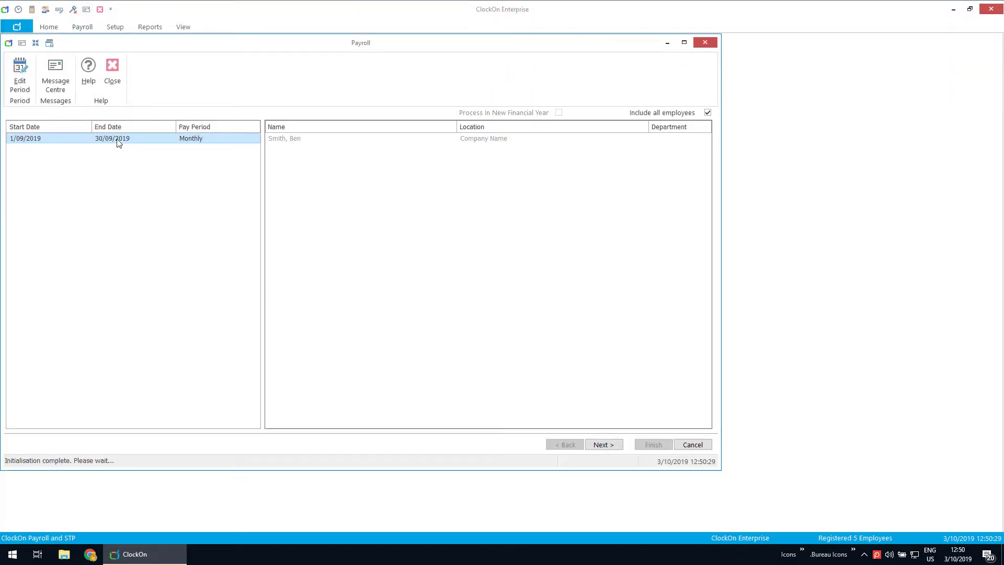
{"action": "left_click", "coordinate": [617, 445]}
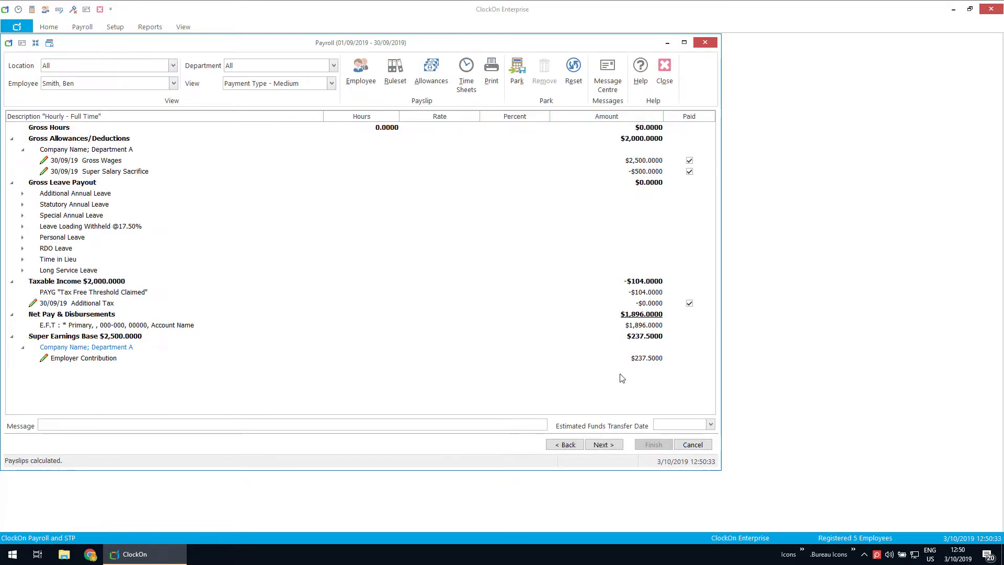
{"action": "left_click", "coordinate": [602, 445]}
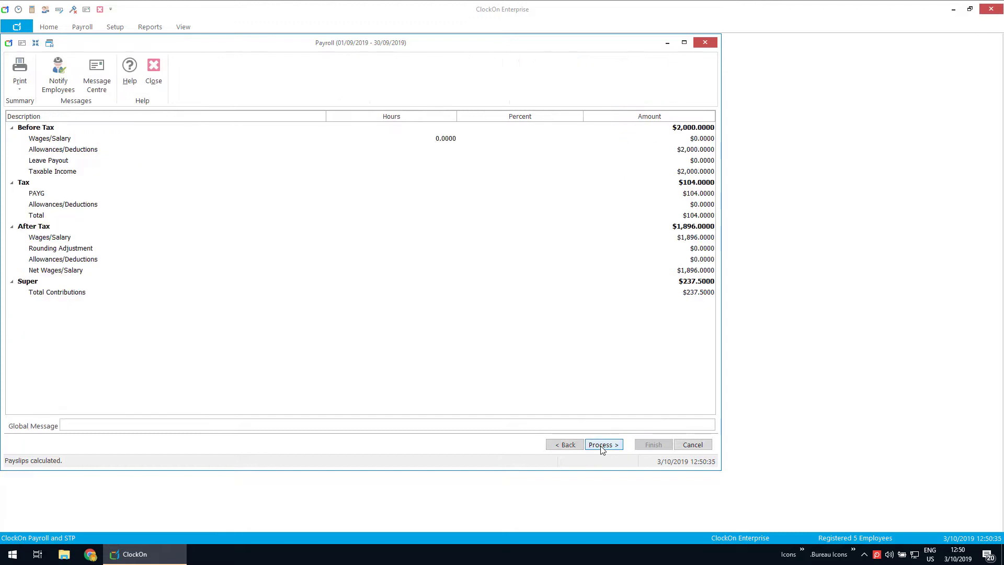
{"action": "left_click", "coordinate": [602, 446]}
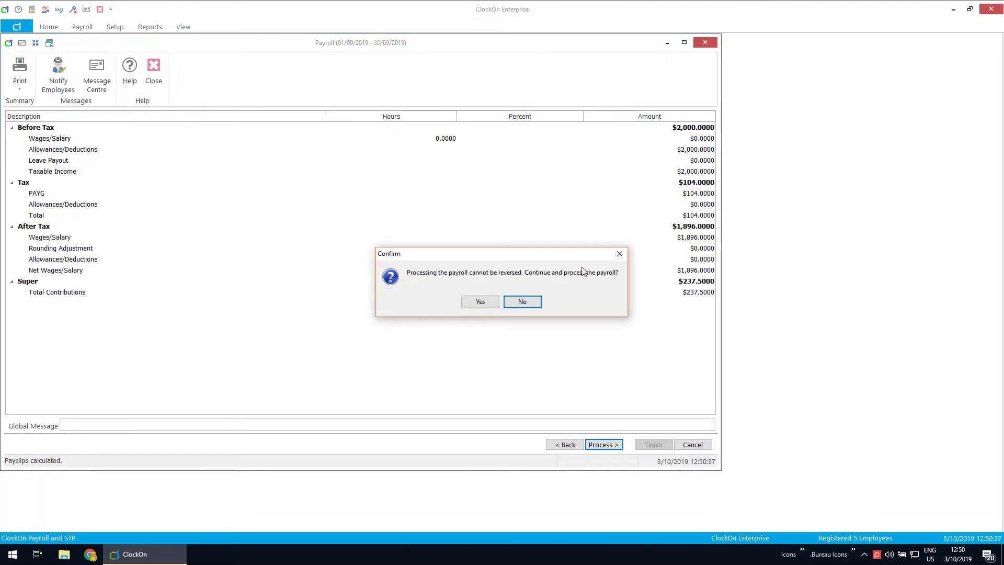
{"action": "left_click", "coordinate": [489, 302]}
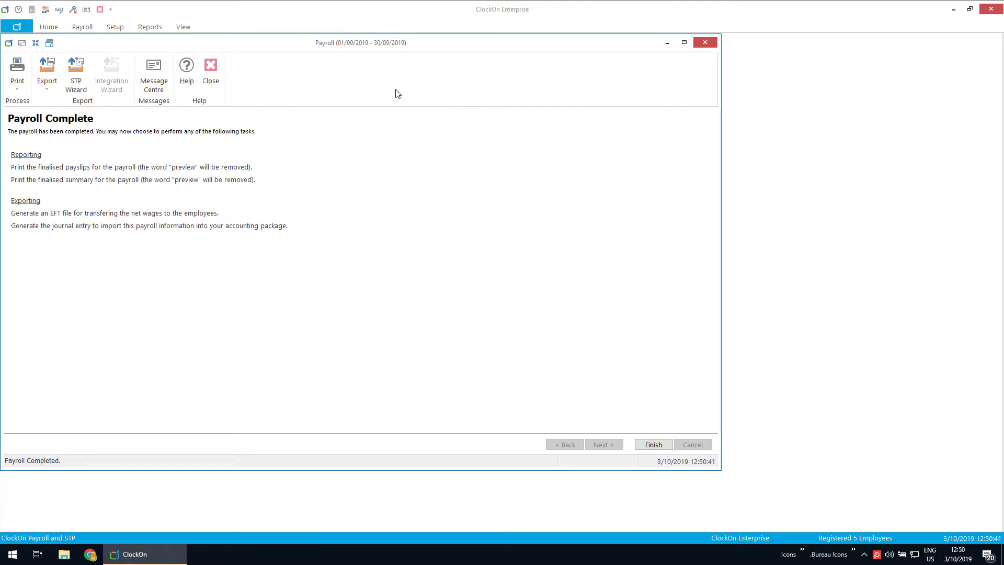
{"action": "left_click", "coordinate": [17, 76]}
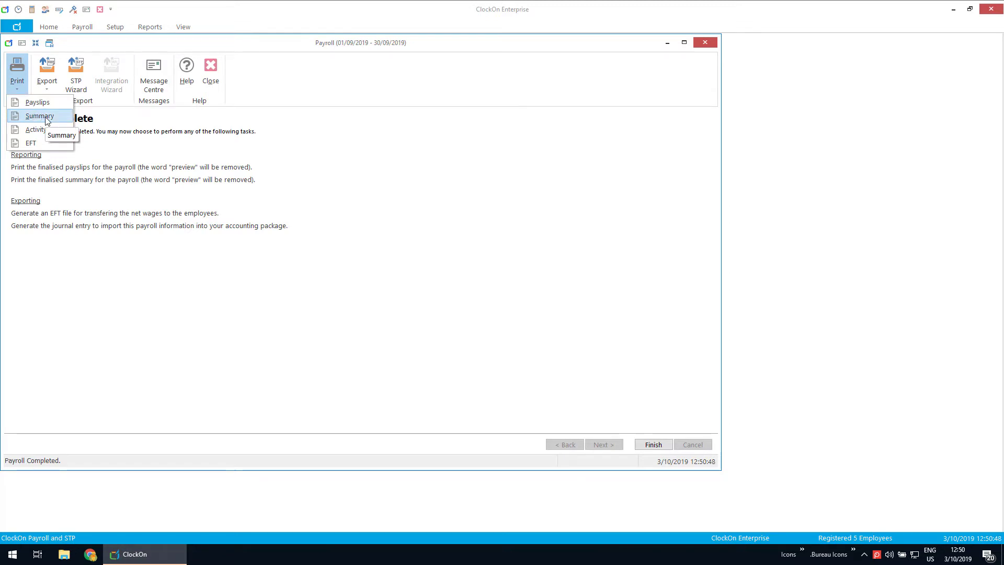
{"action": "left_click", "coordinate": [385, 164]}
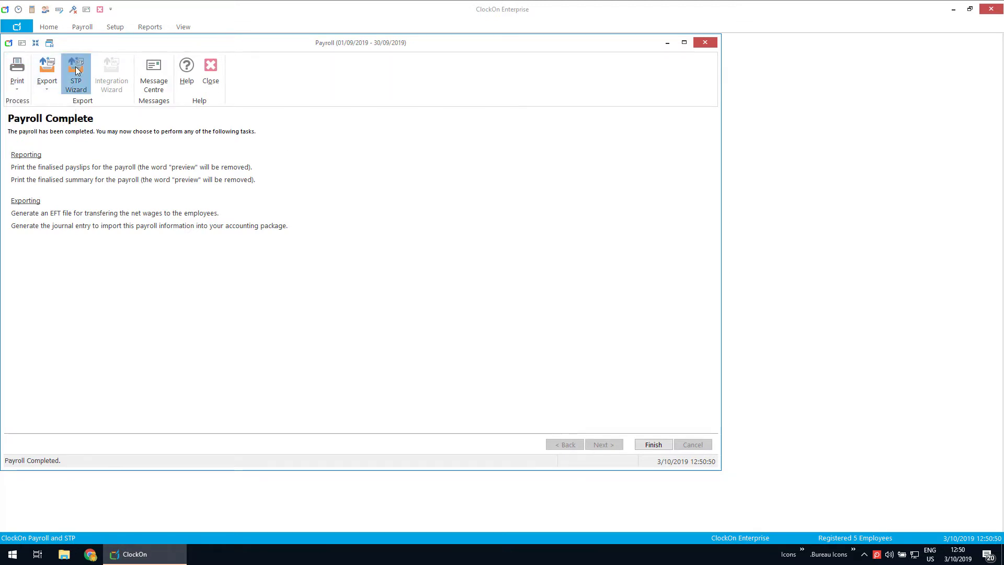
{"action": "left_click", "coordinate": [76, 69]}
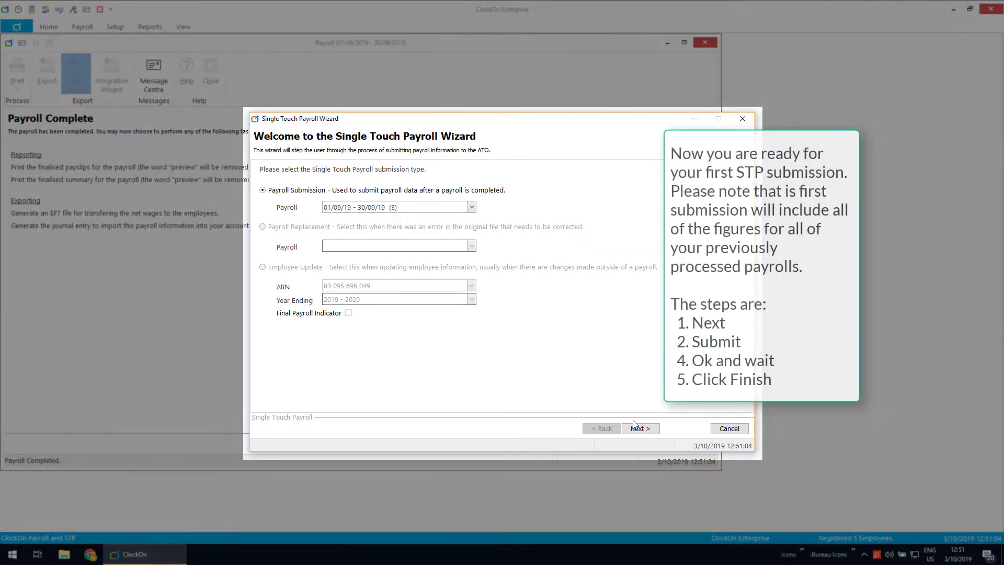
{"action": "left_click", "coordinate": [637, 428]}
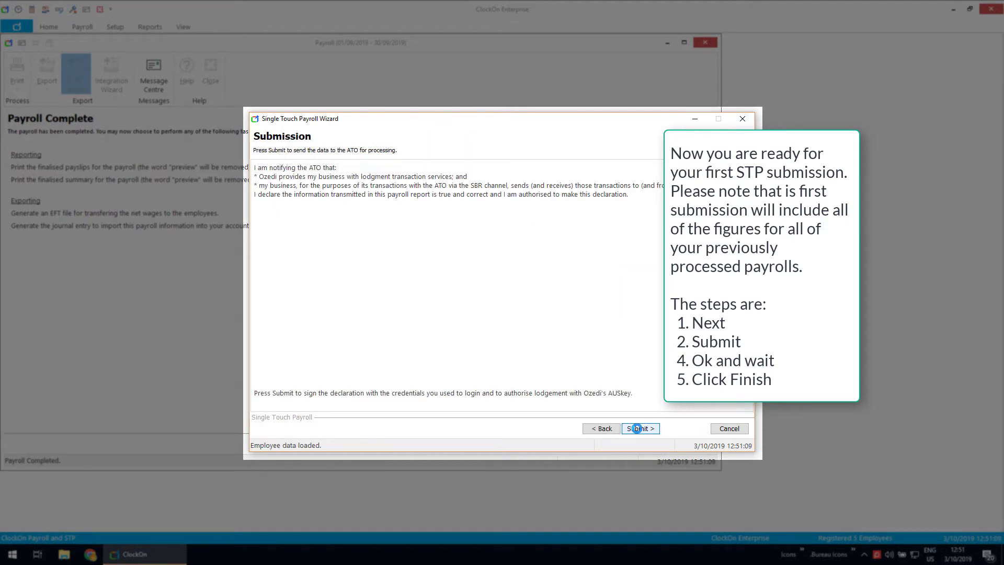
{"action": "left_click", "coordinate": [637, 429]}
{"action": "left_click", "coordinate": [639, 429]}
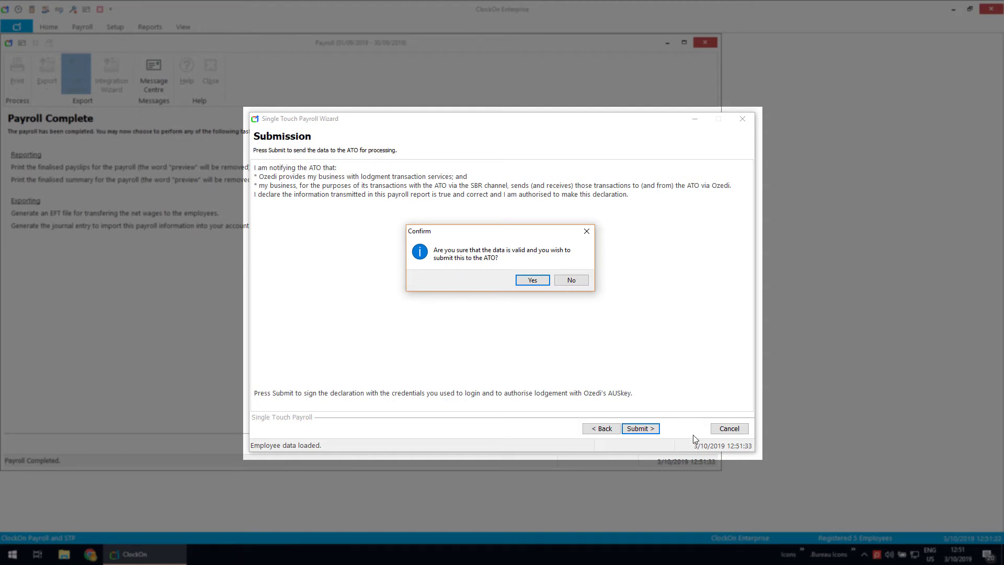
{"action": "left_click", "coordinate": [575, 280]}
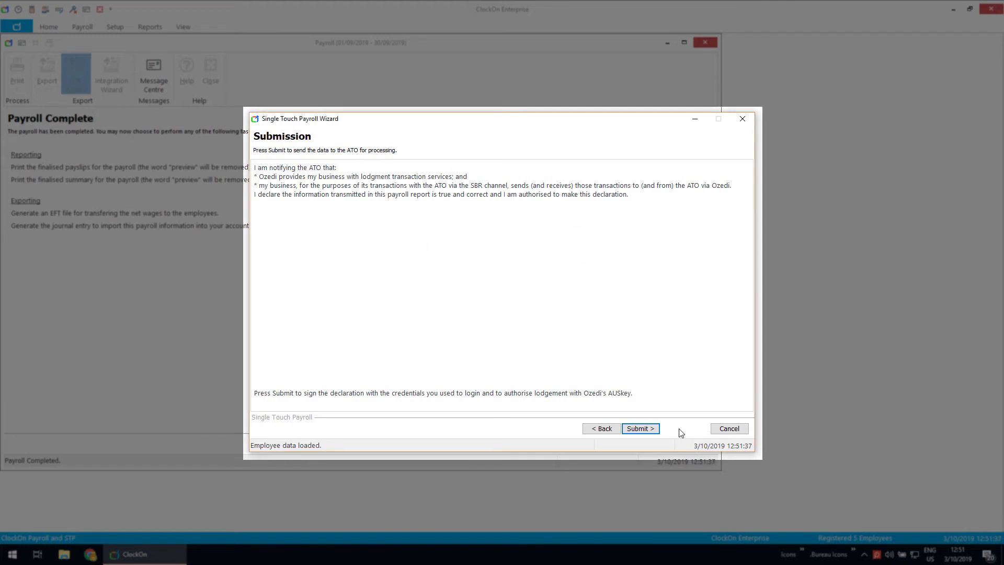
{"action": "left_click", "coordinate": [727, 428]}
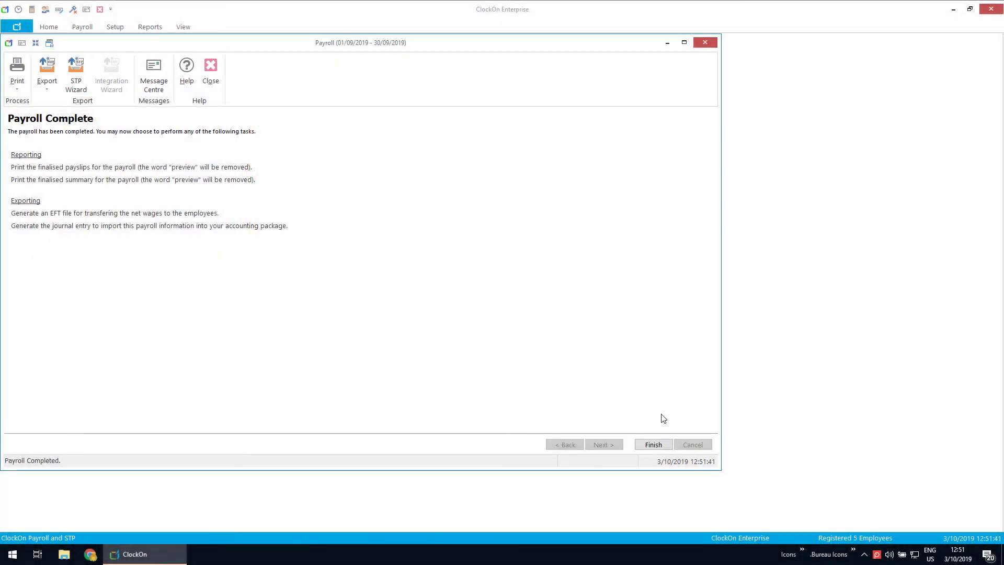
Step: Finish and close the completed September 2019 payroll
{"action": "left_click", "coordinate": [653, 445]}
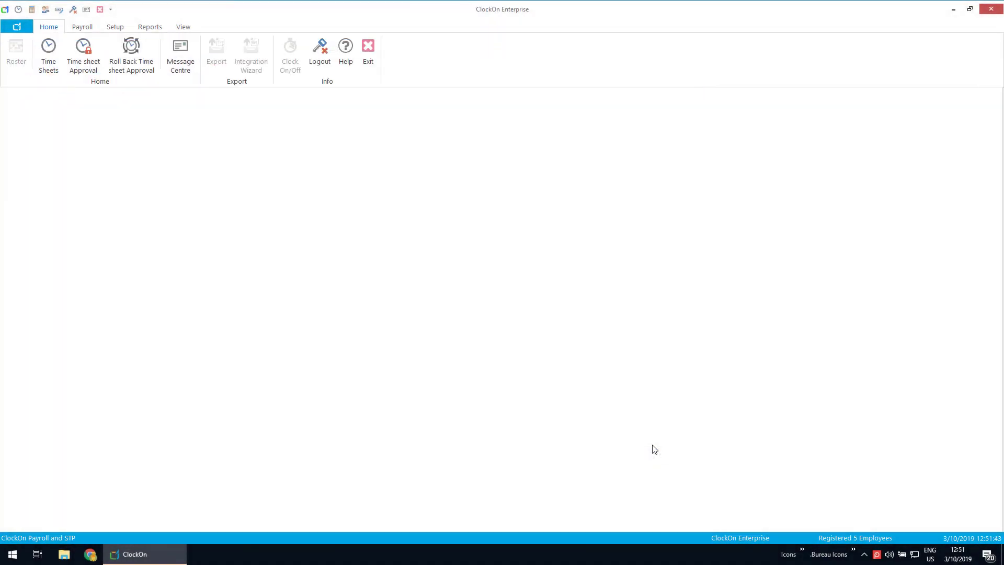